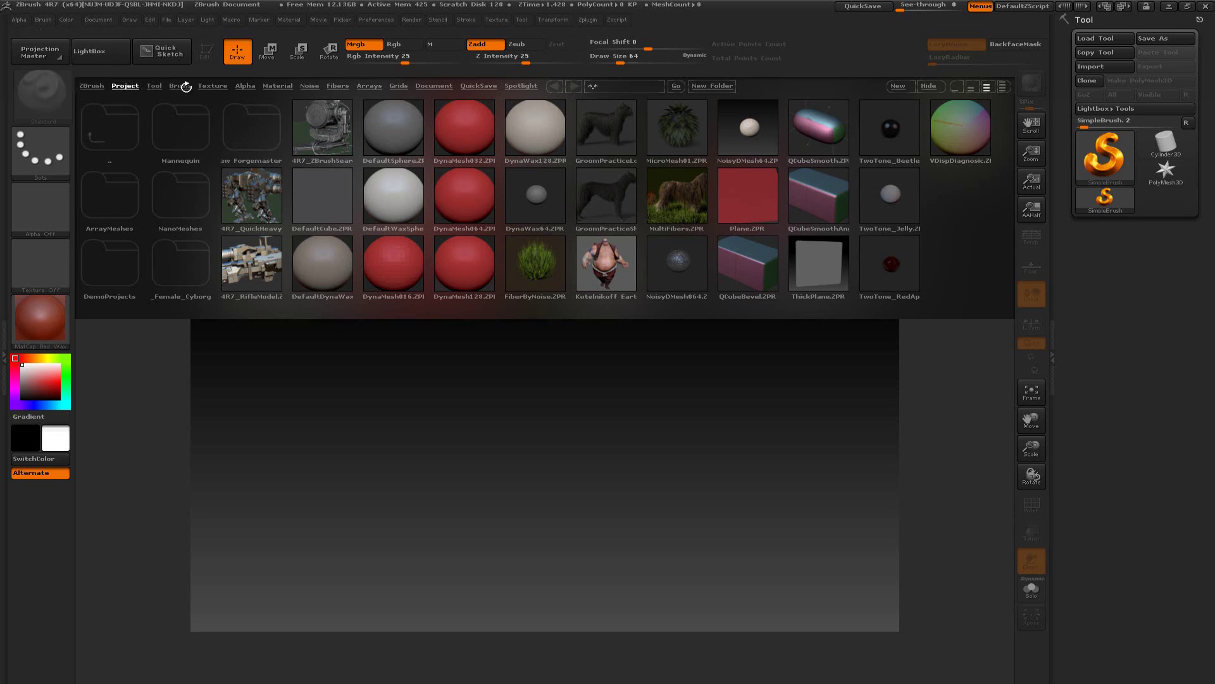
Look through the LightBox categories Tool, Brush, Texture, Alpha, Material and Noise, and hide LightBox.
{"action": "left_click", "coordinate": [157, 86]}
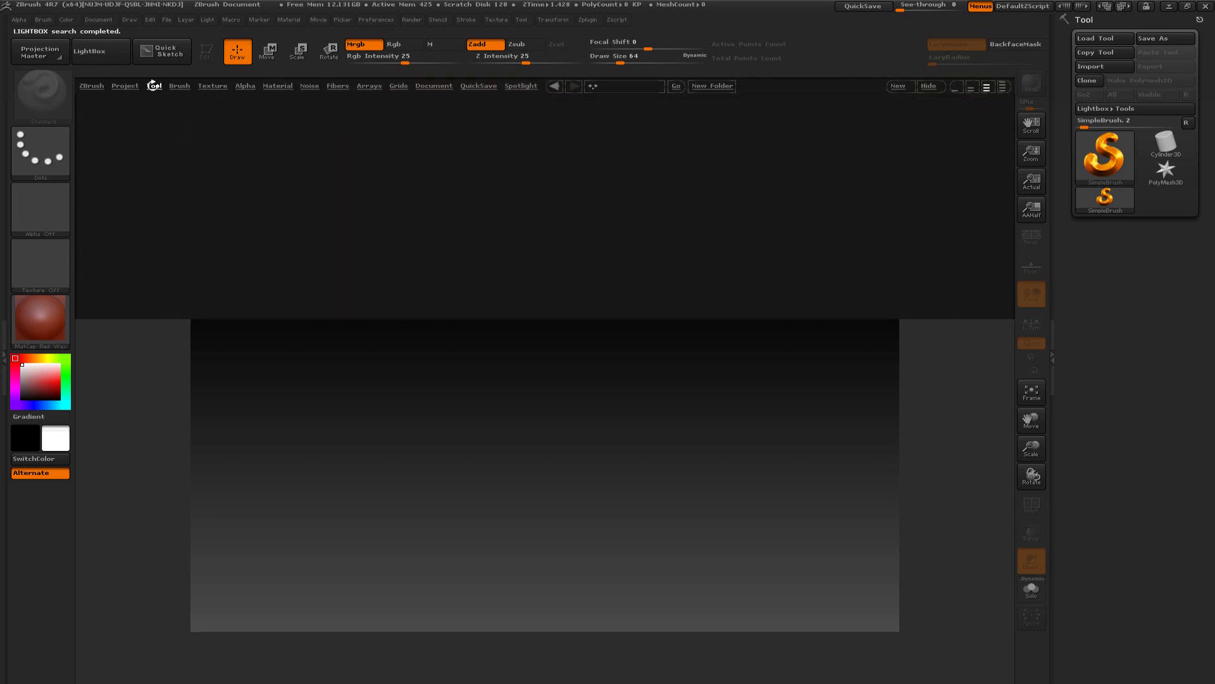
{"action": "left_click", "coordinate": [179, 86]}
{"action": "left_click", "coordinate": [213, 86]}
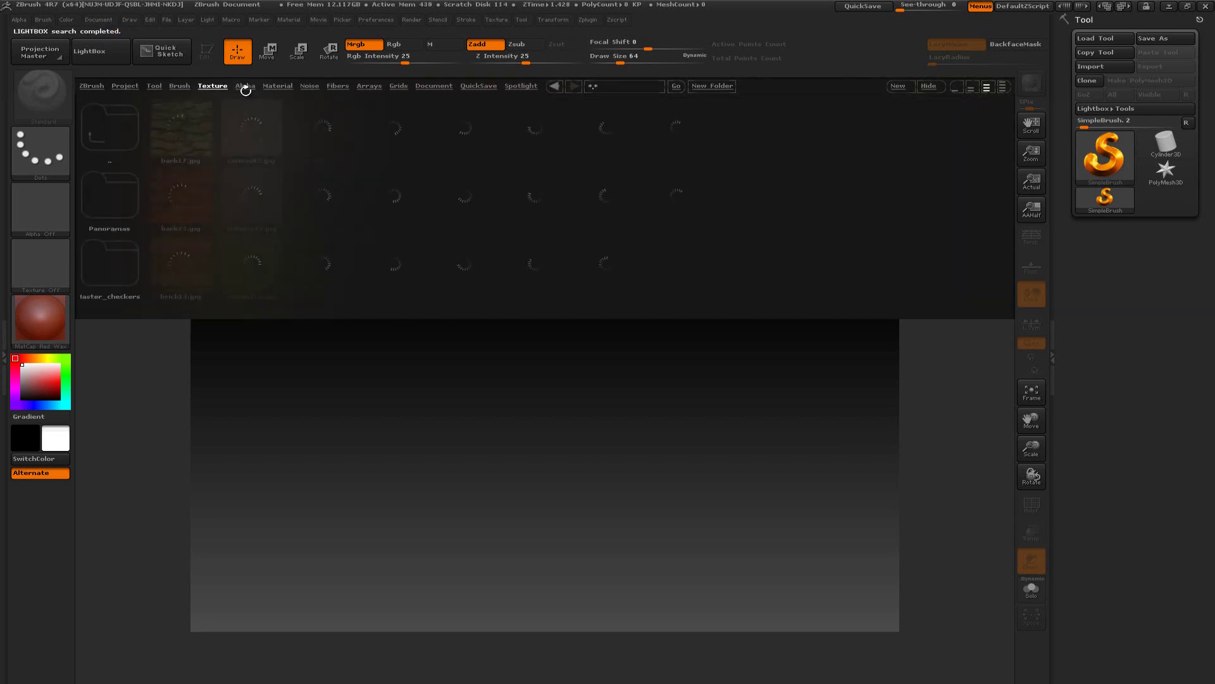
{"action": "left_click", "coordinate": [245, 86]}
{"action": "left_click", "coordinate": [277, 86]}
{"action": "left_click", "coordinate": [308, 86]}
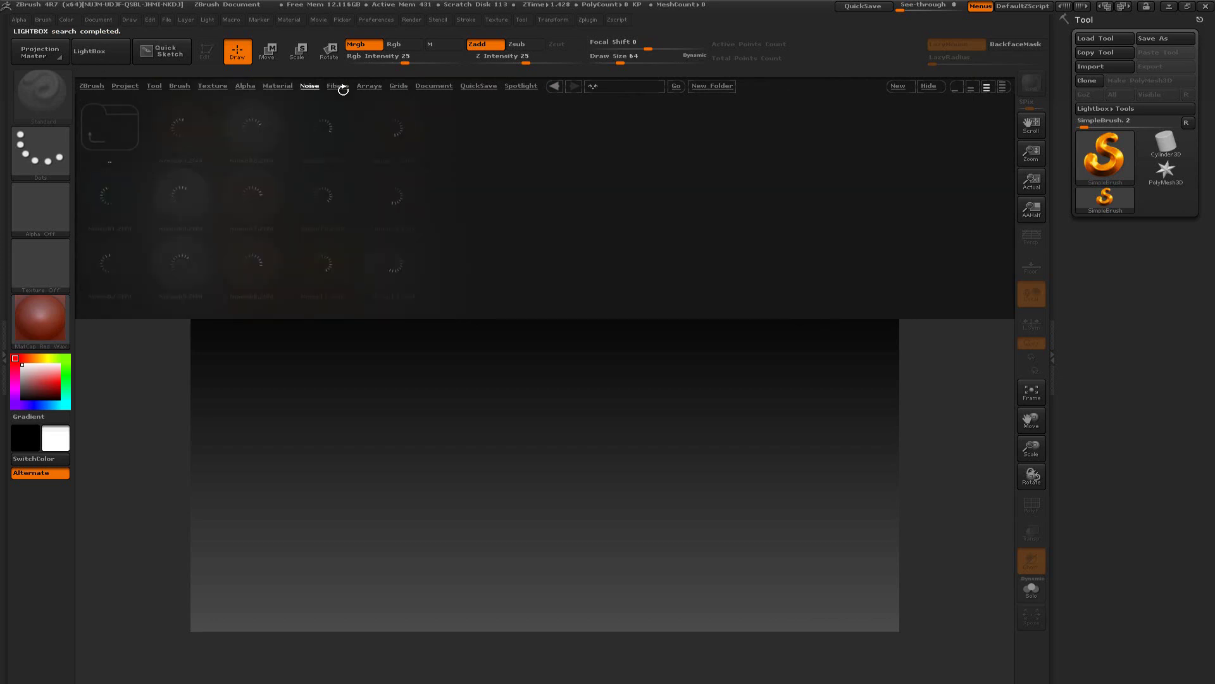
{"action": "left_click", "coordinate": [126, 55]}
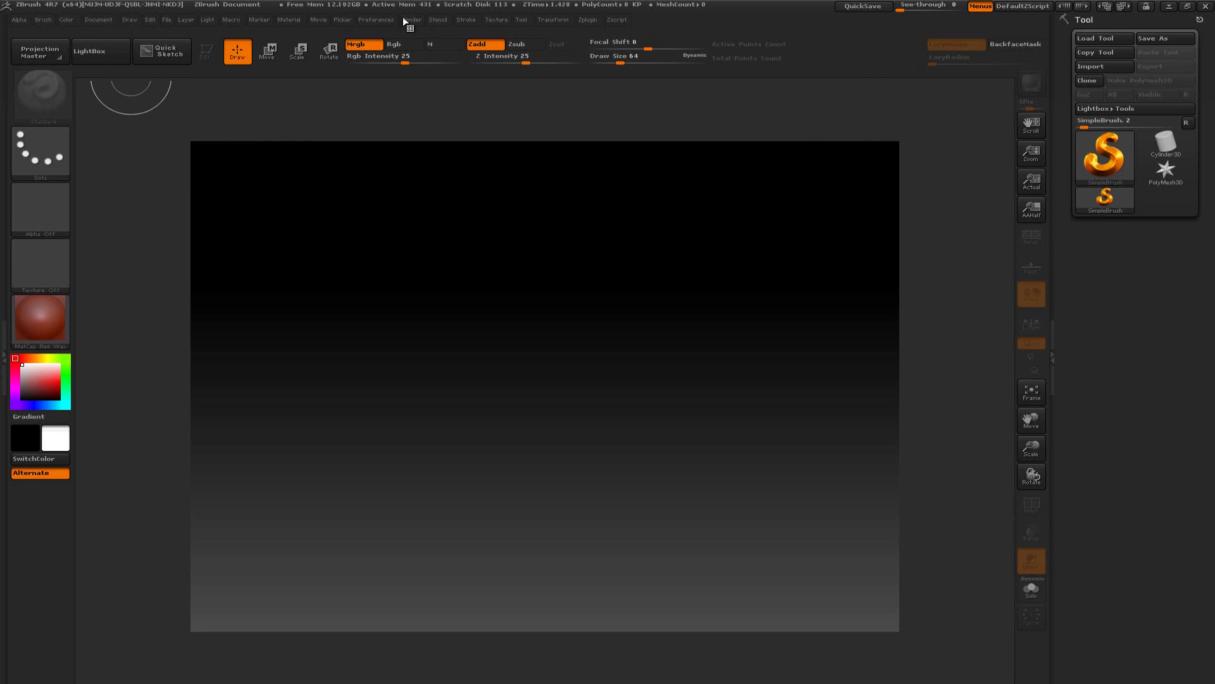
{"action": "left_click", "coordinate": [21, 19]}
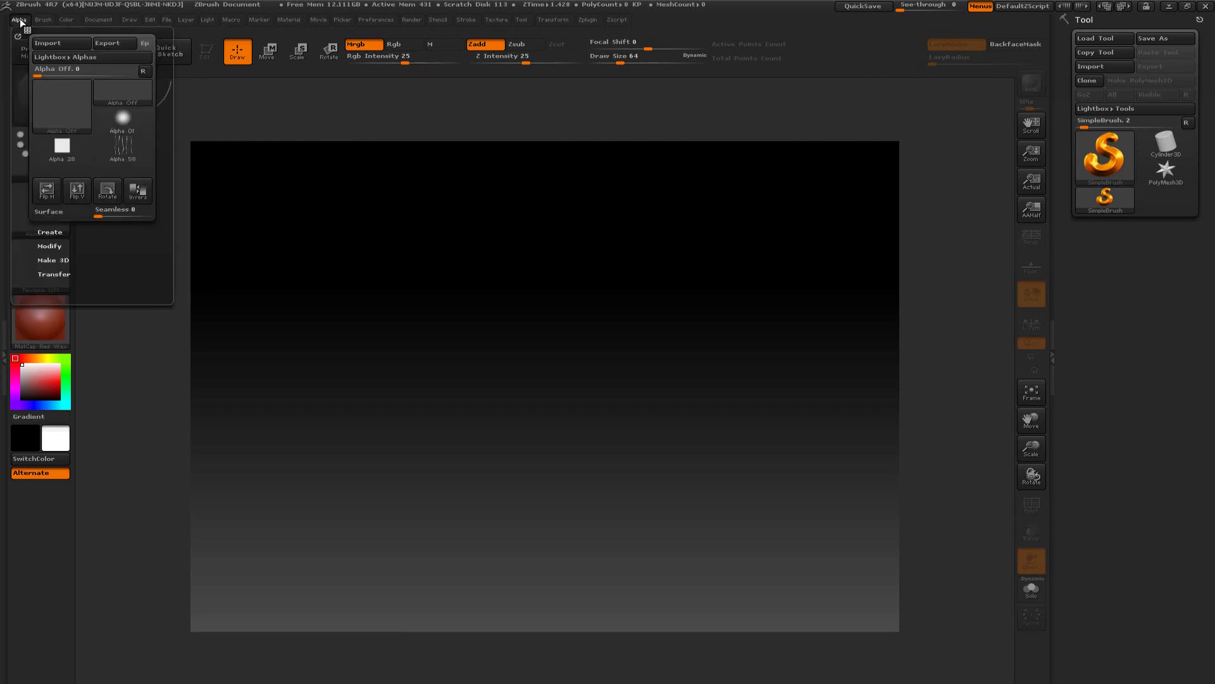
{"action": "mouse_move", "coordinate": [98, 19]}
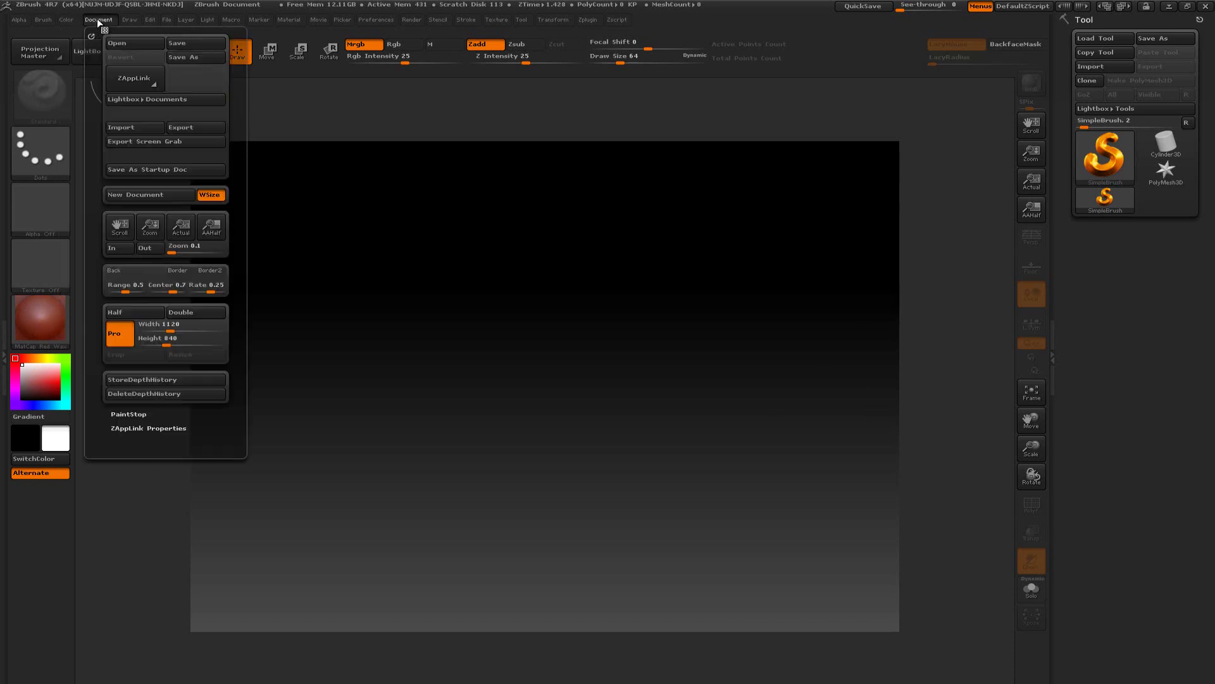
{"action": "mouse_move", "coordinate": [166, 19]}
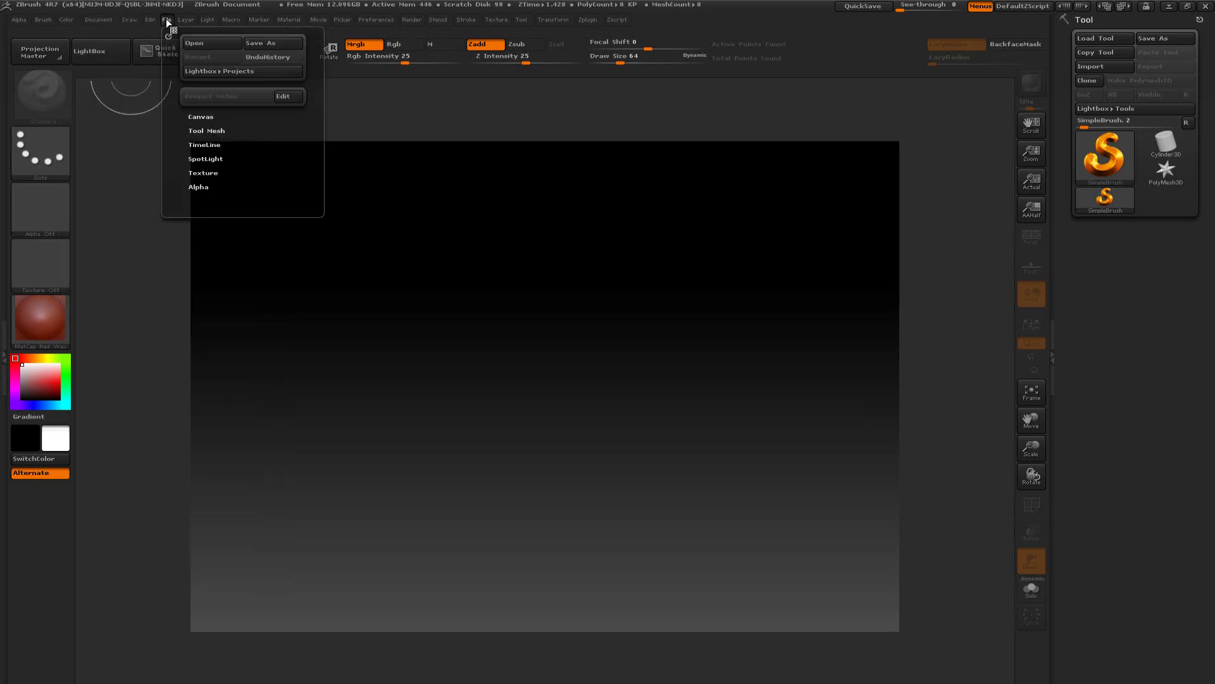
{"action": "mouse_move", "coordinate": [305, 16]}
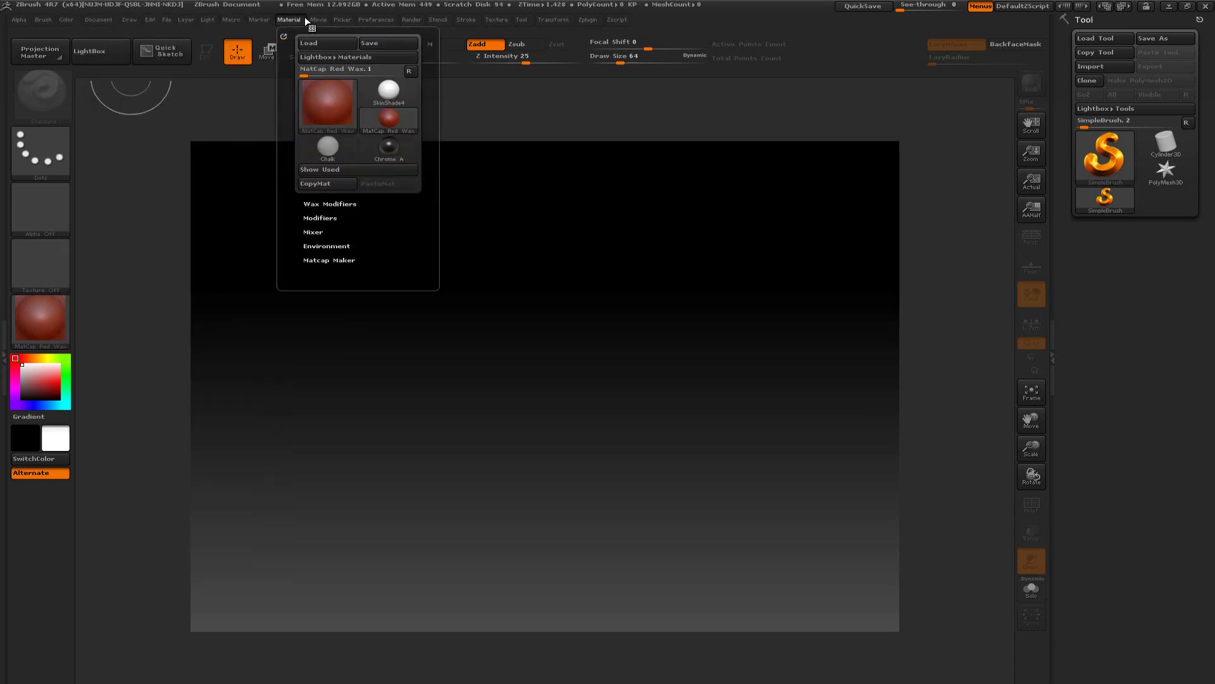
{"action": "mouse_move", "coordinate": [517, 24]}
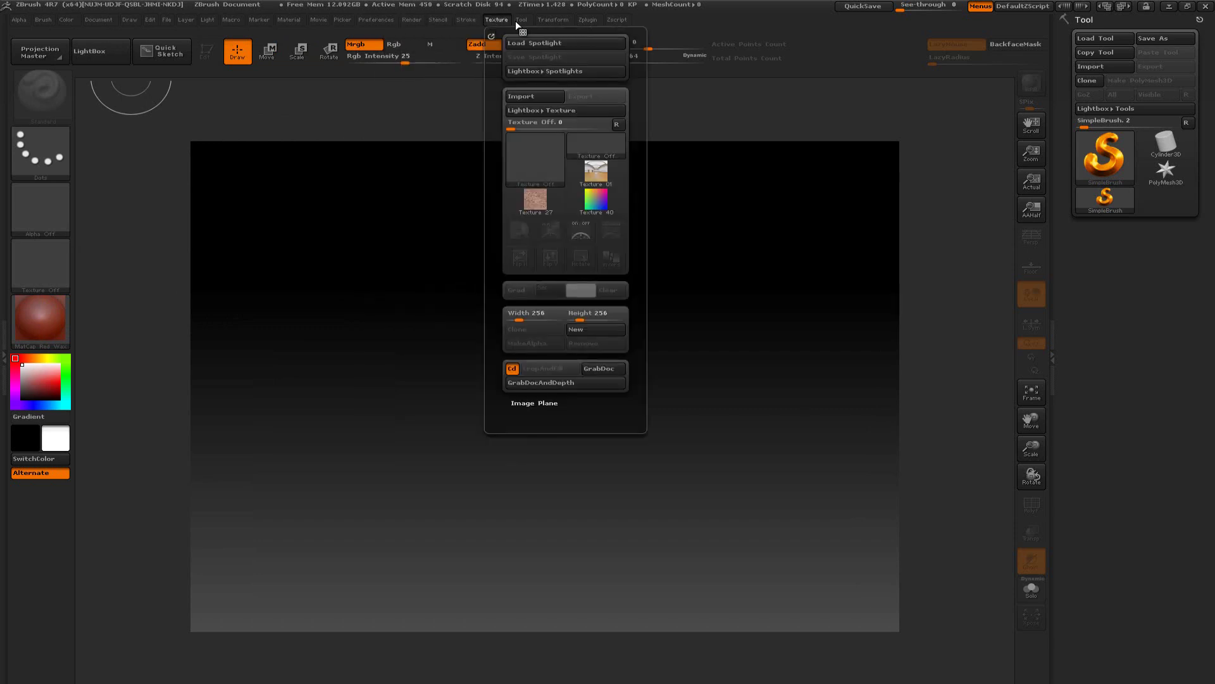
{"action": "mouse_move", "coordinate": [615, 24]}
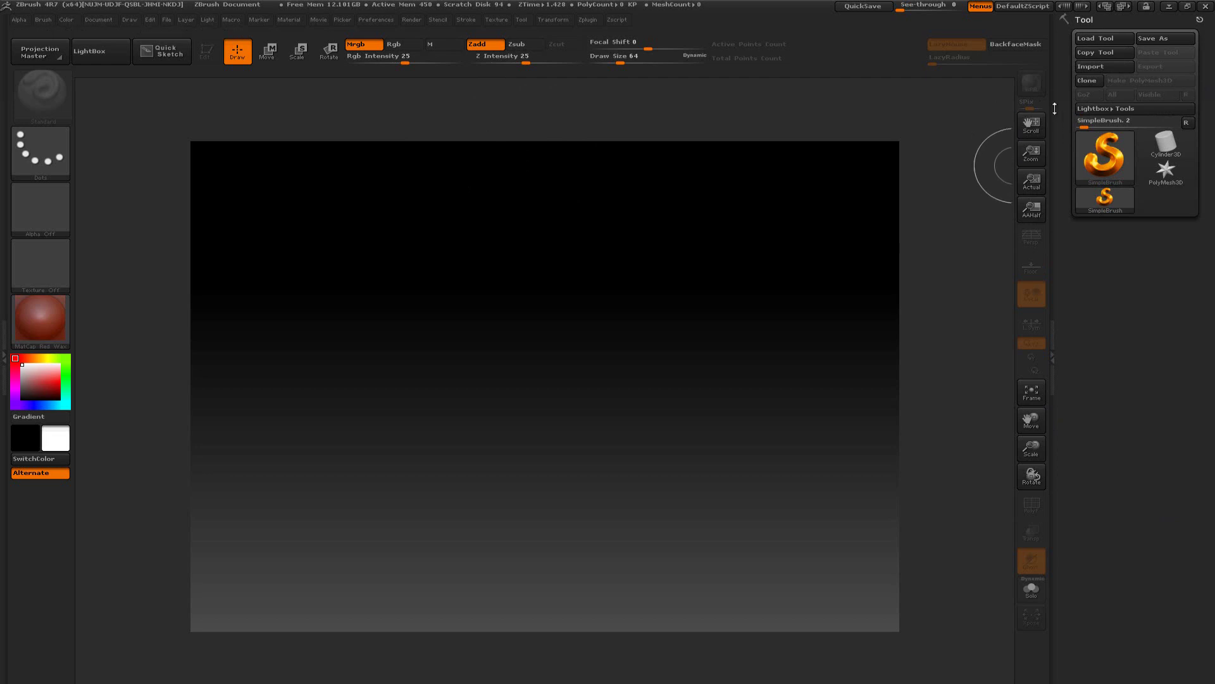
Collapse and reopen the tray holding the Tool palette, and expand and collapse the tray holding the Material palette.
{"action": "left_click", "coordinate": [1054, 359]}
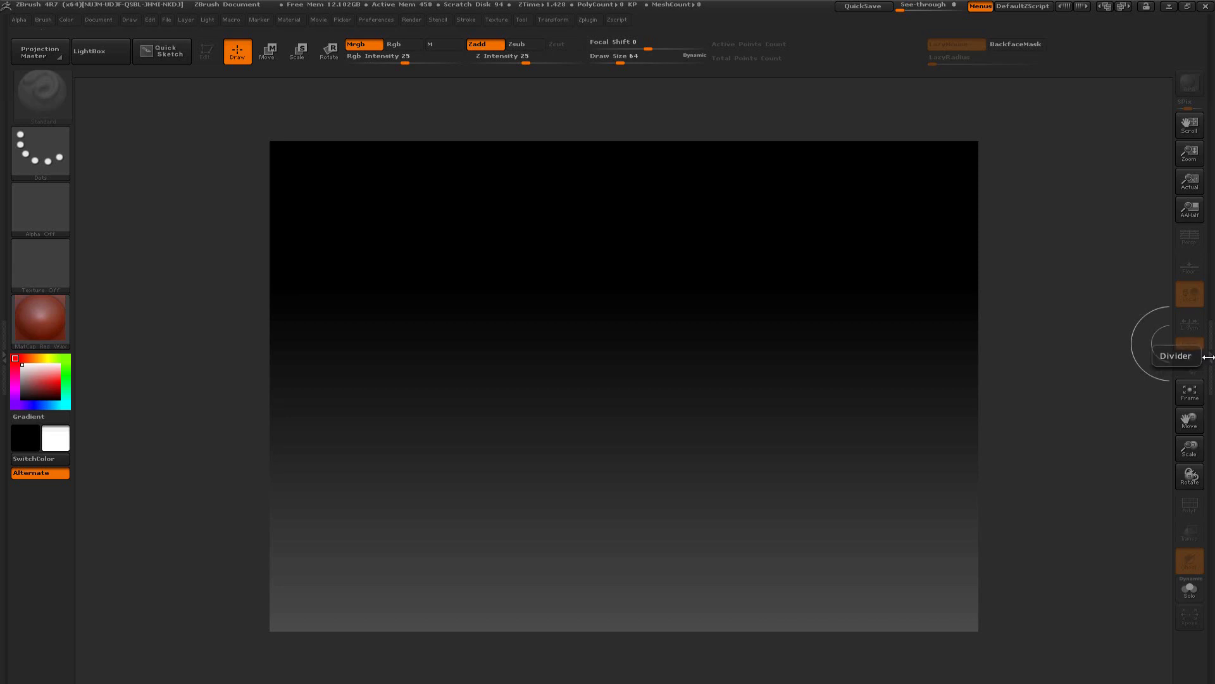
{"action": "mouse_move", "coordinate": [17, 304]}
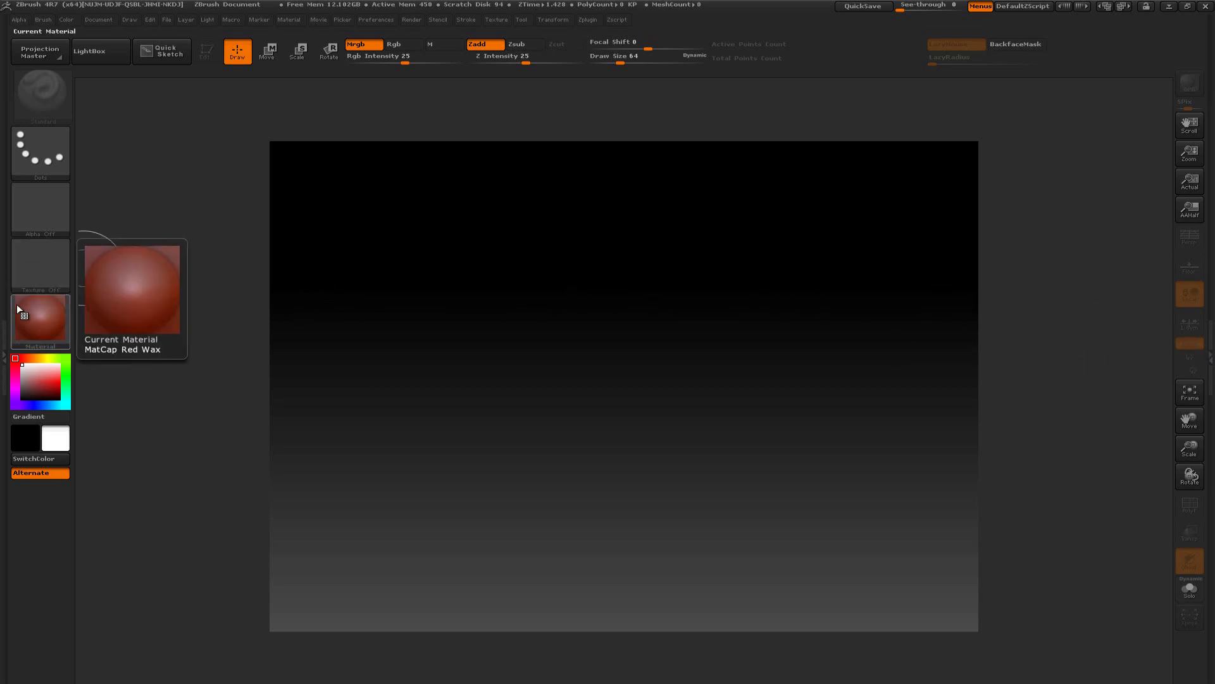
{"action": "left_click", "coordinate": [5, 355]}
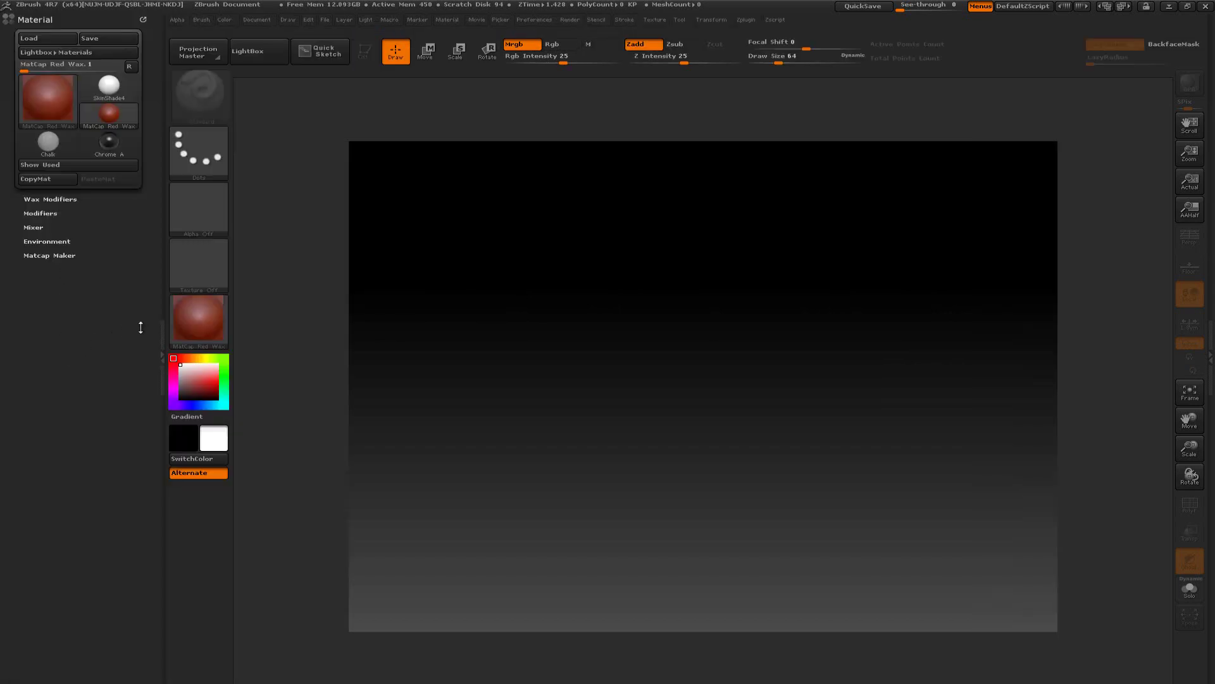
{"action": "left_click", "coordinate": [1209, 358]}
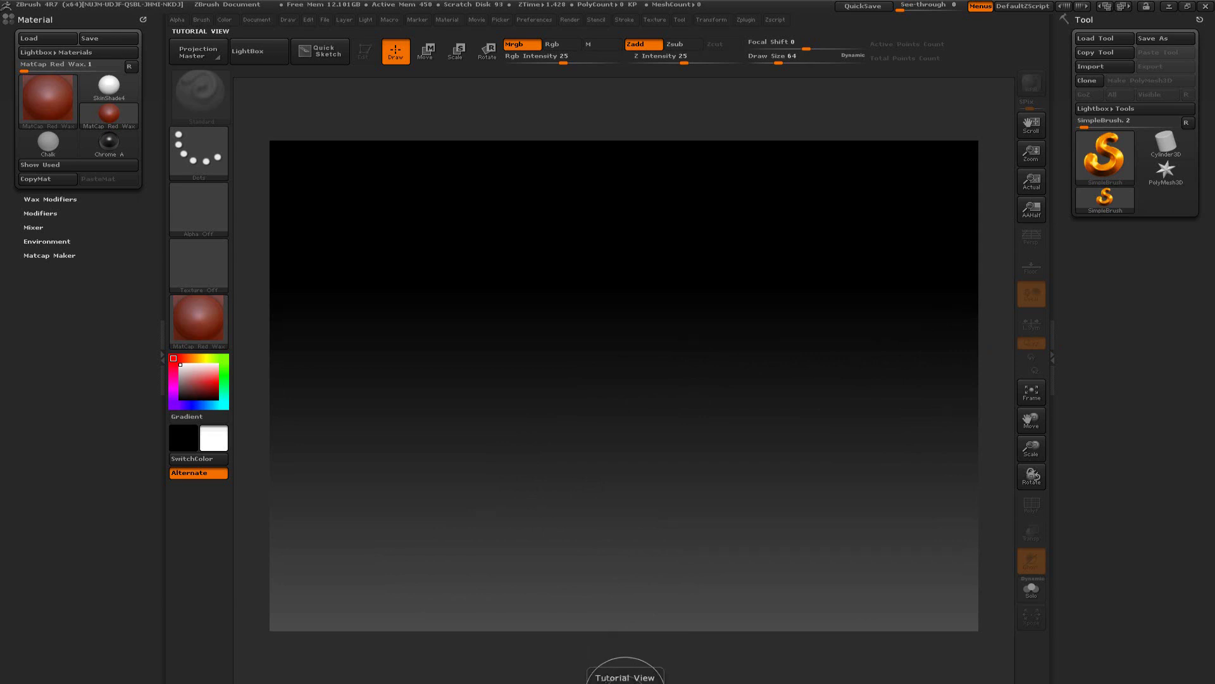
{"action": "left_click", "coordinate": [163, 357]}
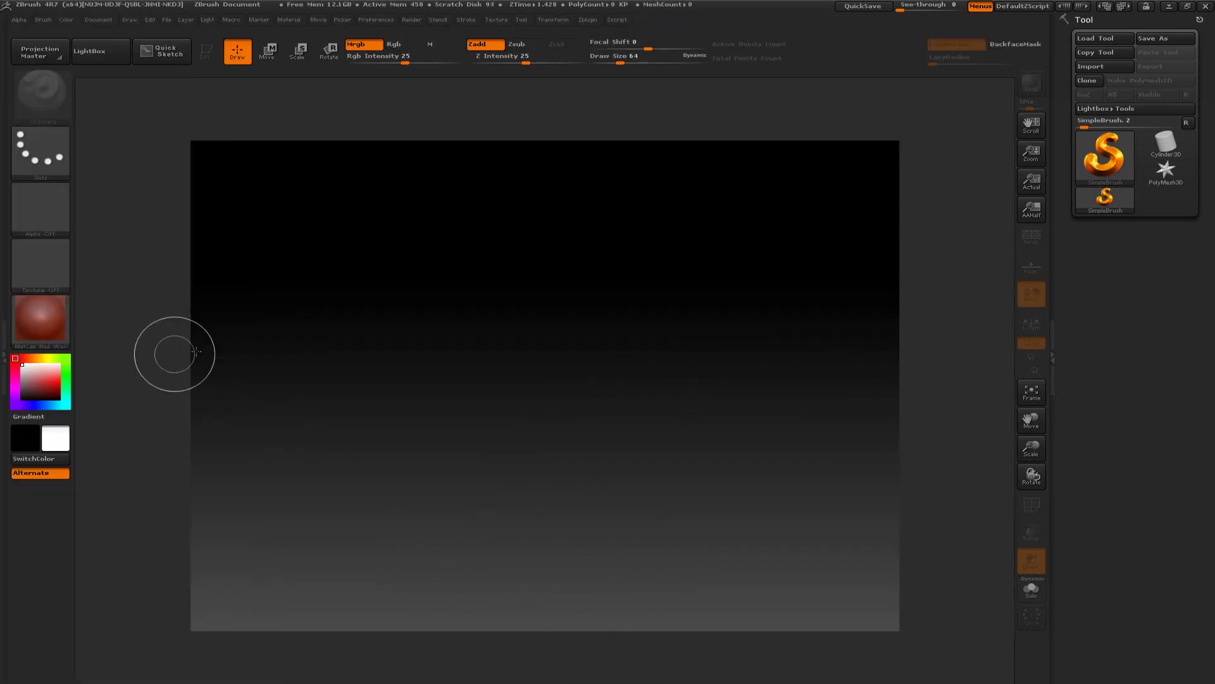
Expand and close the tray below the canvas with the Tool tray collapsed, and restore the Tool tray.
{"action": "left_click", "coordinate": [1052, 358]}
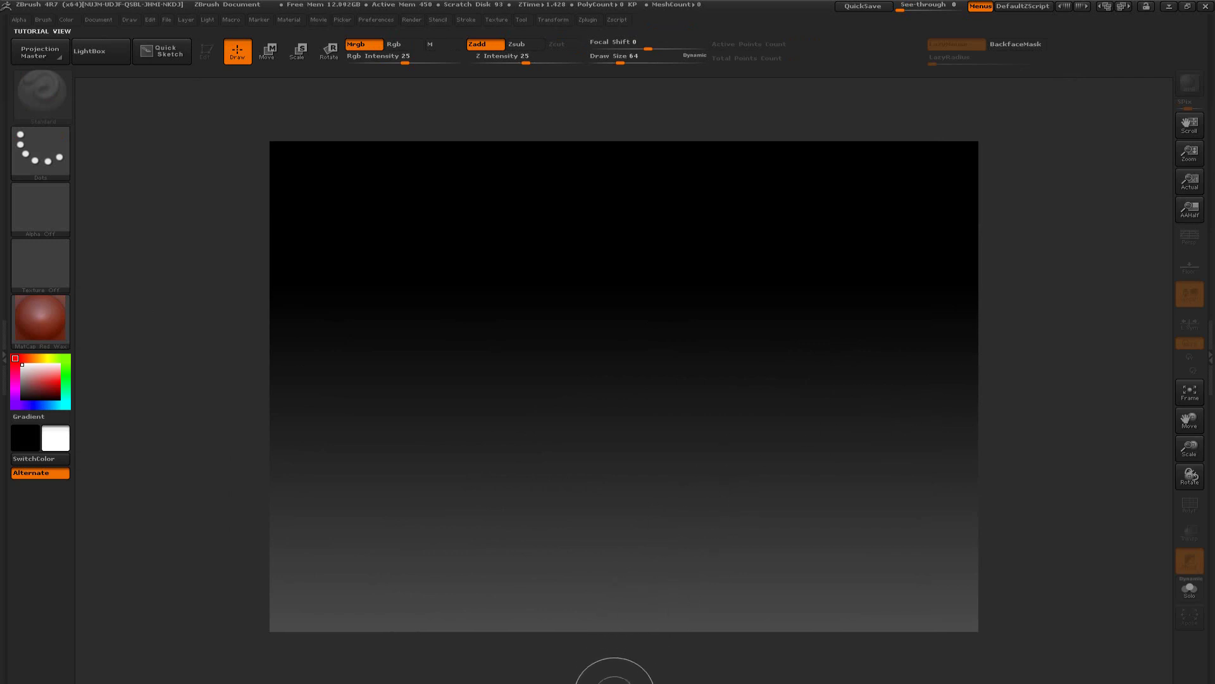
{"action": "left_click_drag", "start_coordinate": [620, 650], "coordinate": [640, 576]}
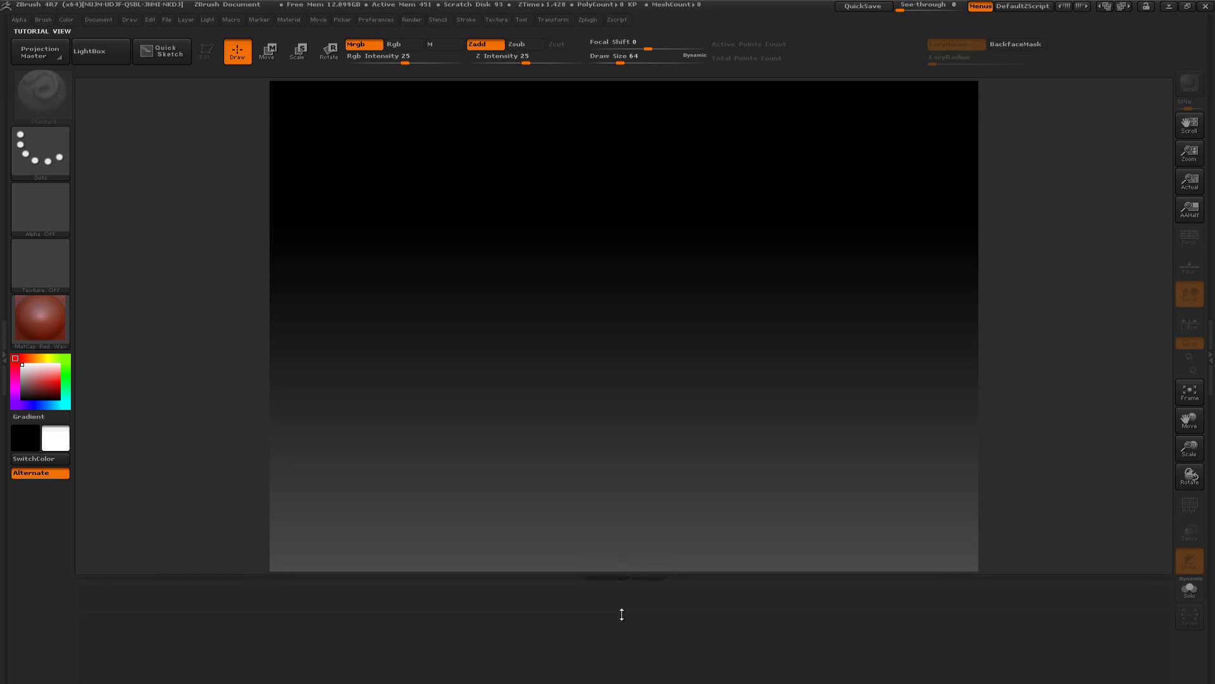
{"action": "left_click_drag", "start_coordinate": [623, 577], "coordinate": [624, 643]}
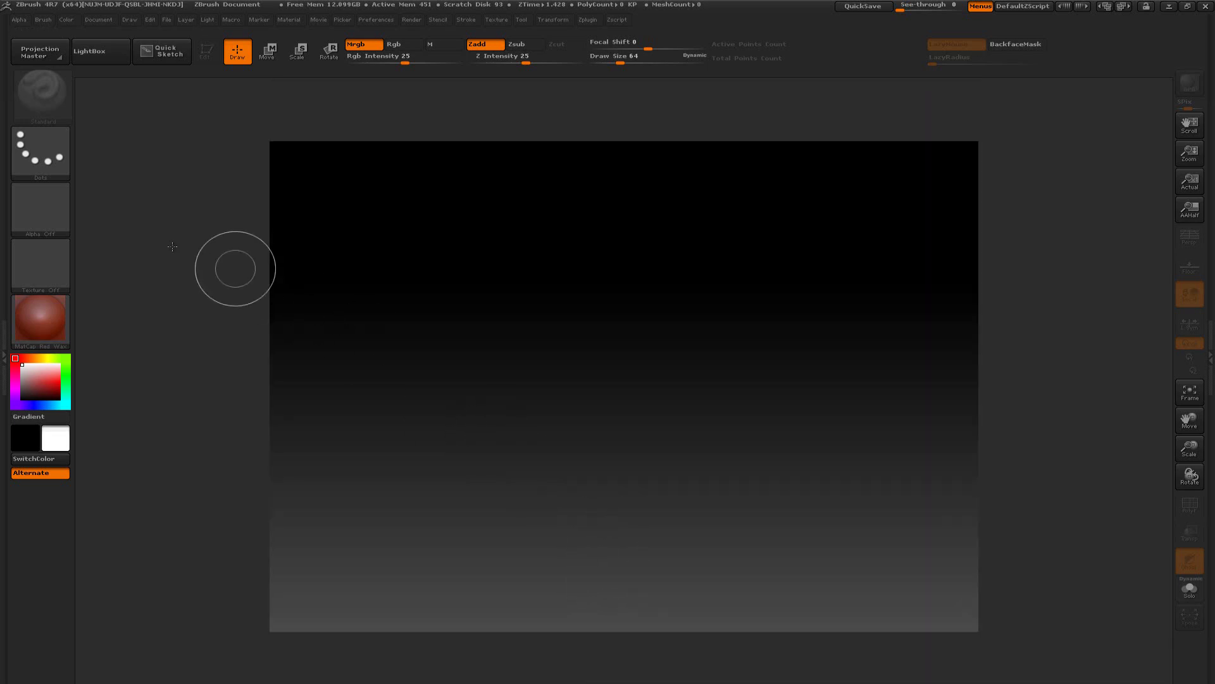
{"action": "left_click", "coordinate": [1210, 335]}
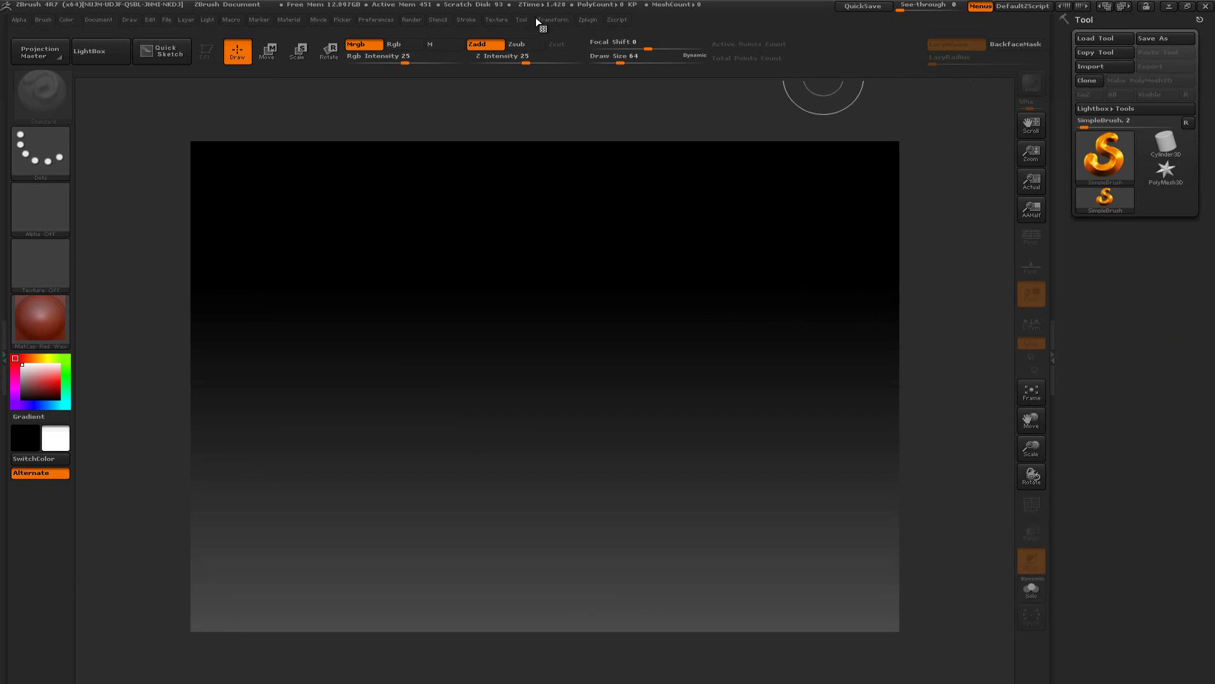
Dock the Tool palette in the empty side tray.
{"action": "left_click", "coordinate": [495, 20]}
{"action": "left_click", "coordinate": [522, 19]}
{"action": "left_click", "coordinate": [522, 20]}
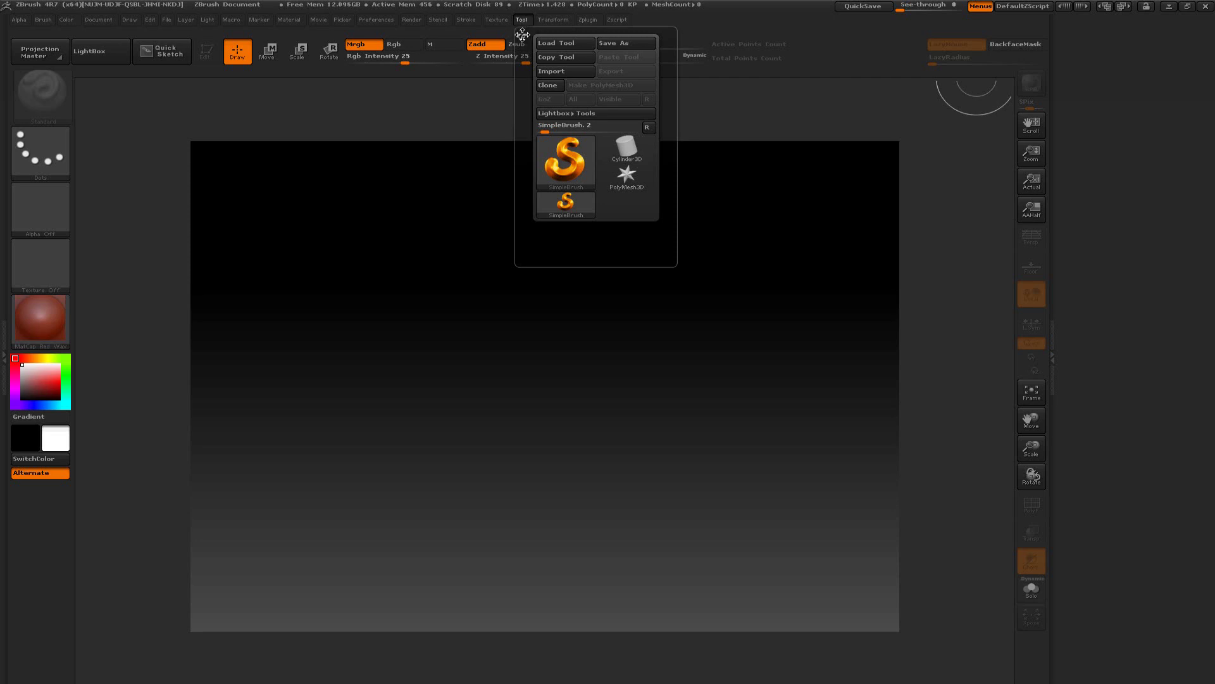
{"action": "left_click_drag", "start_coordinate": [522, 35], "coordinate": [1069, 33]}
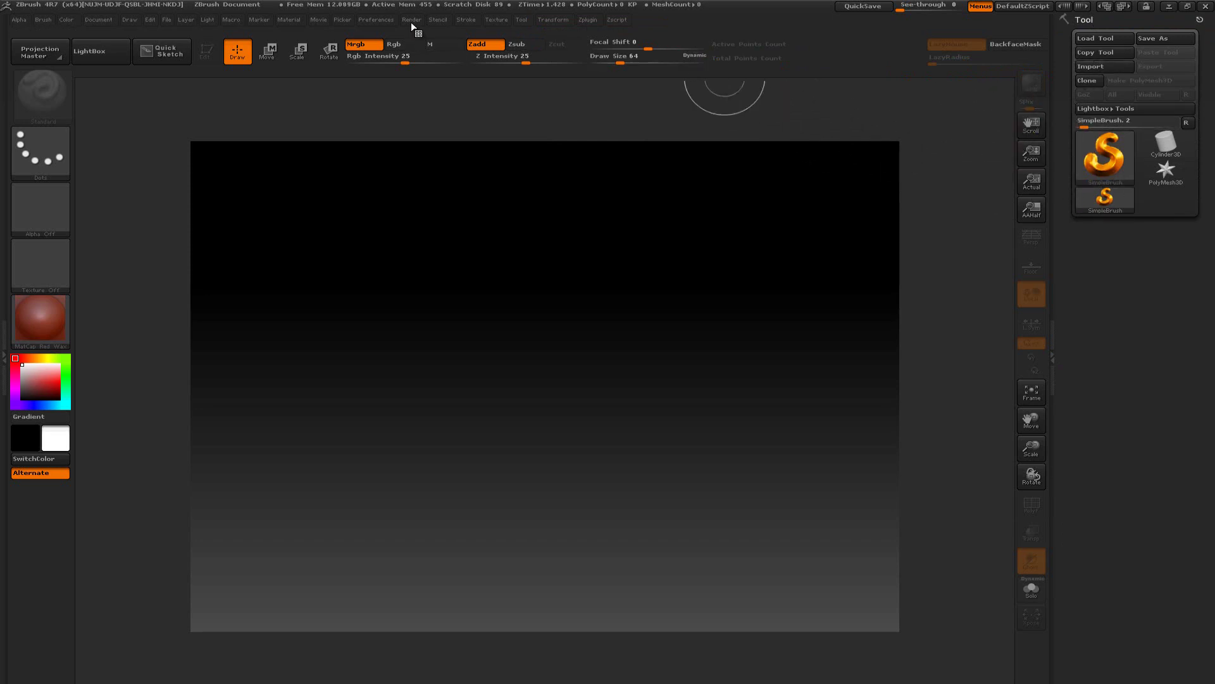
Dock the Stroke palette below the Tool palette and remove it from the tray again.
{"action": "left_click", "coordinate": [467, 20]}
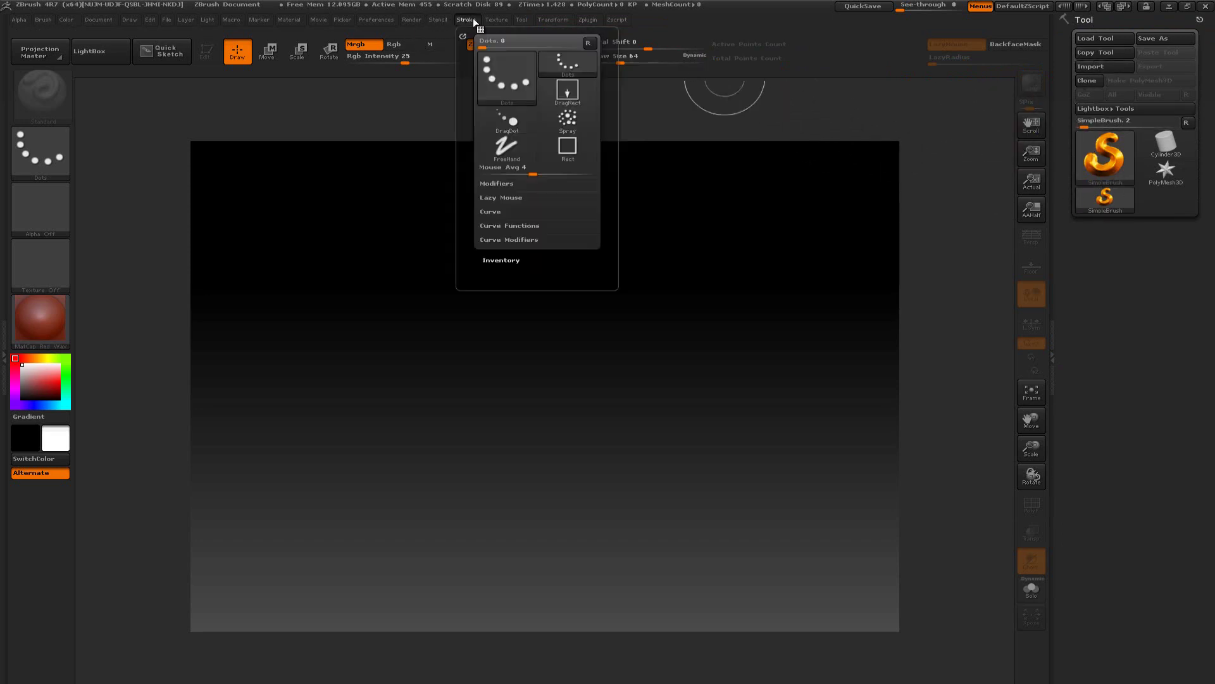
{"action": "mouse_move", "coordinate": [463, 37]}
{"action": "left_mouse_down"}
{"action": "mouse_move", "coordinate": [998, 239]}
{"action": "mouse_move", "coordinate": [1086, 258]}
{"action": "left_mouse_up"}
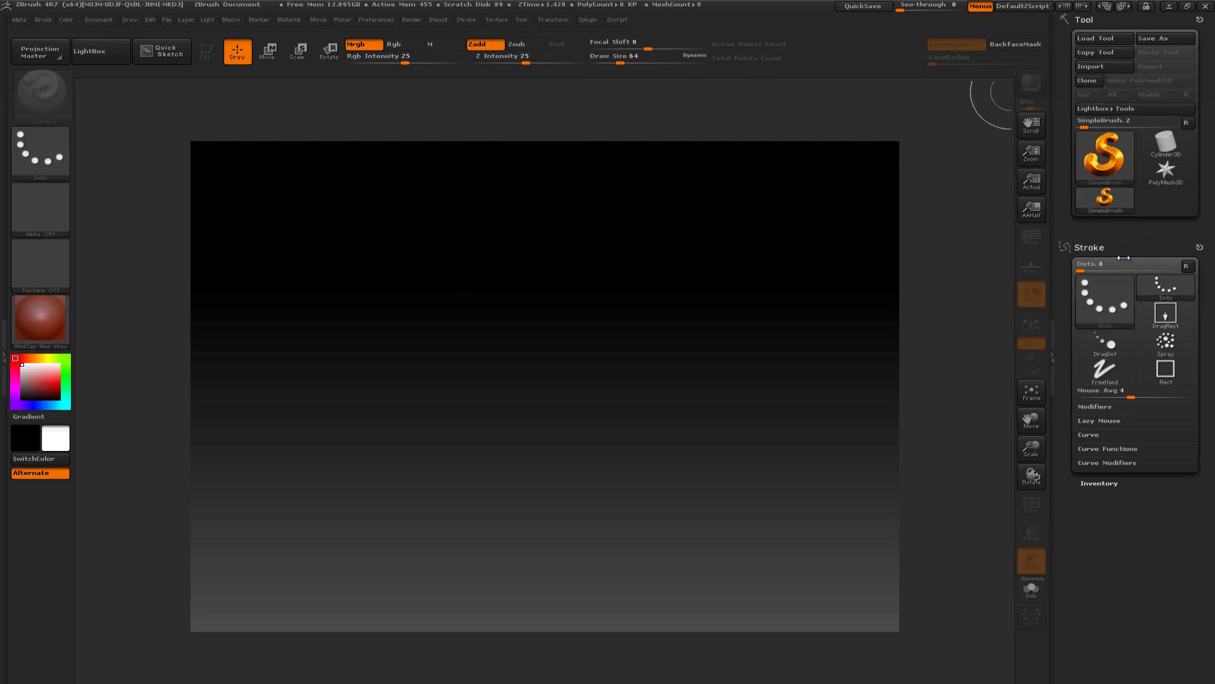
{"action": "left_click", "coordinate": [1197, 247]}
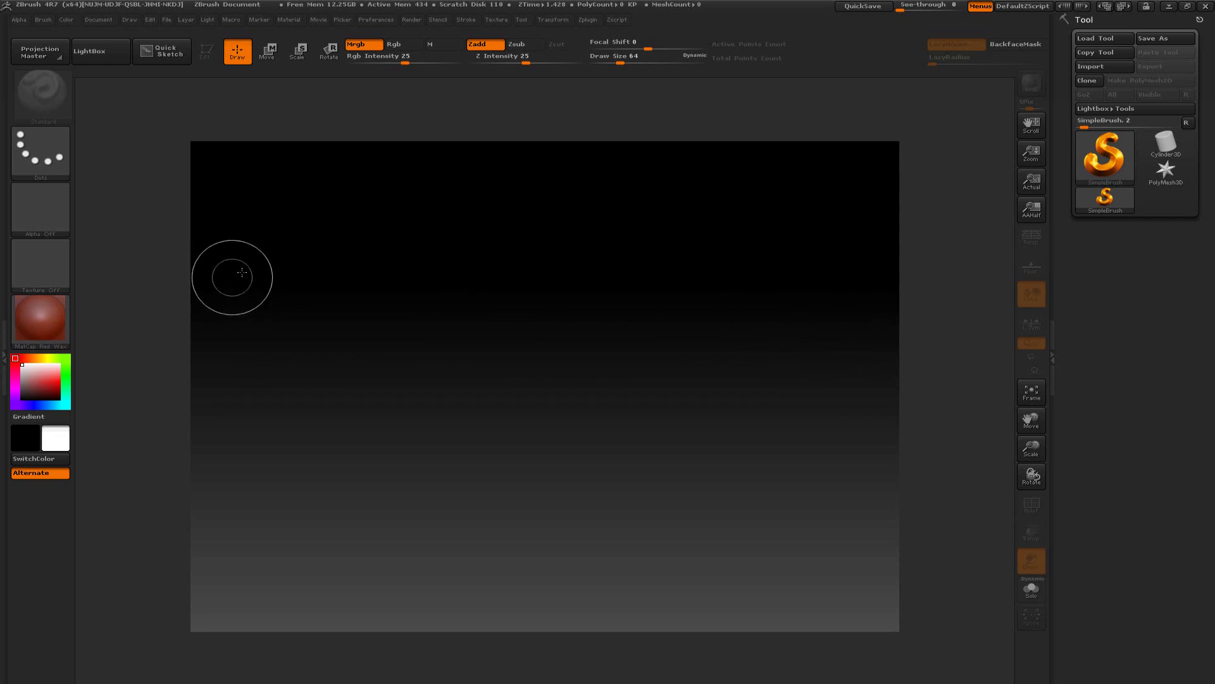
Paint two long wavy strokes across the canvas with the SimpleBrush and Dots stroke, and clear the canvas.
{"action": "mouse_move", "coordinate": [275, 258]}
{"action": "left_mouse_down"}
{"action": "mouse_move", "coordinate": [342, 273]}
{"action": "mouse_move", "coordinate": [300, 358]}
{"action": "mouse_move", "coordinate": [436, 399]}
{"action": "mouse_move", "coordinate": [702, 415]}
{"action": "mouse_move", "coordinate": [867, 462]}
{"action": "mouse_move", "coordinate": [847, 383]}
{"action": "mouse_move", "coordinate": [633, 234]}
{"action": "mouse_move", "coordinate": [436, 221]}
{"action": "mouse_move", "coordinate": [345, 192]}
{"action": "mouse_move", "coordinate": [293, 201]}
{"action": "left_mouse_up"}
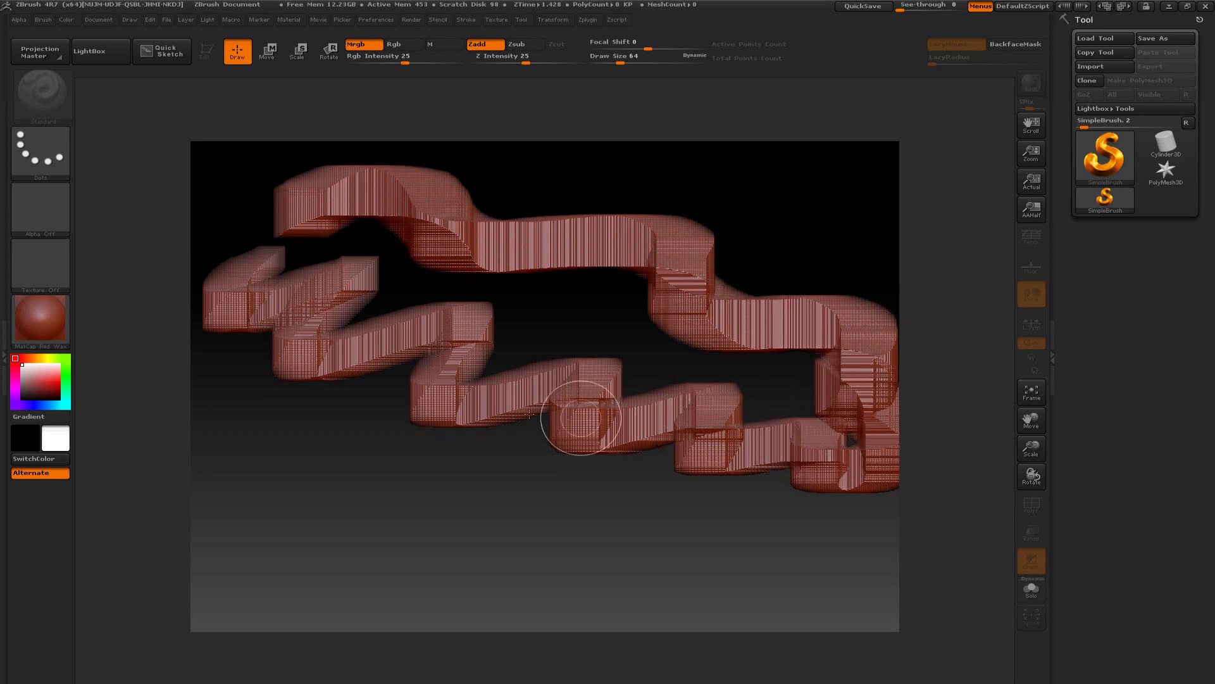
{"action": "left_click_drag", "start_coordinate": [270, 270], "coordinate": [321, 293]}
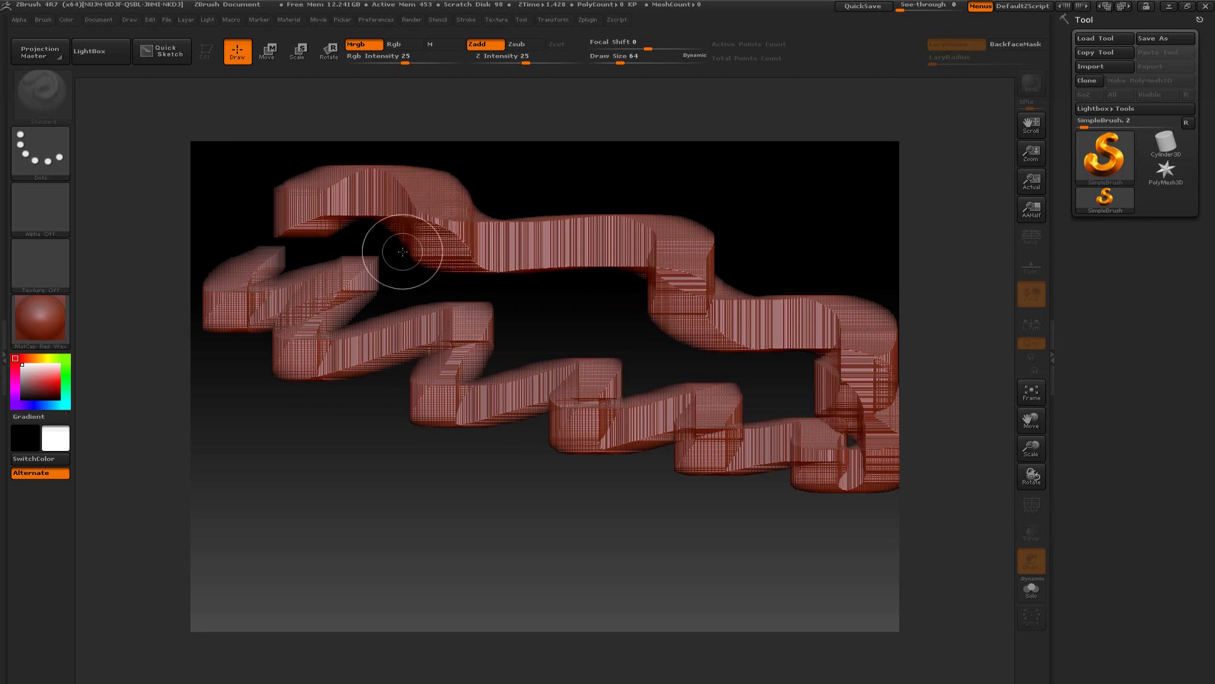
{"action": "key", "text": "ctrl+n"}
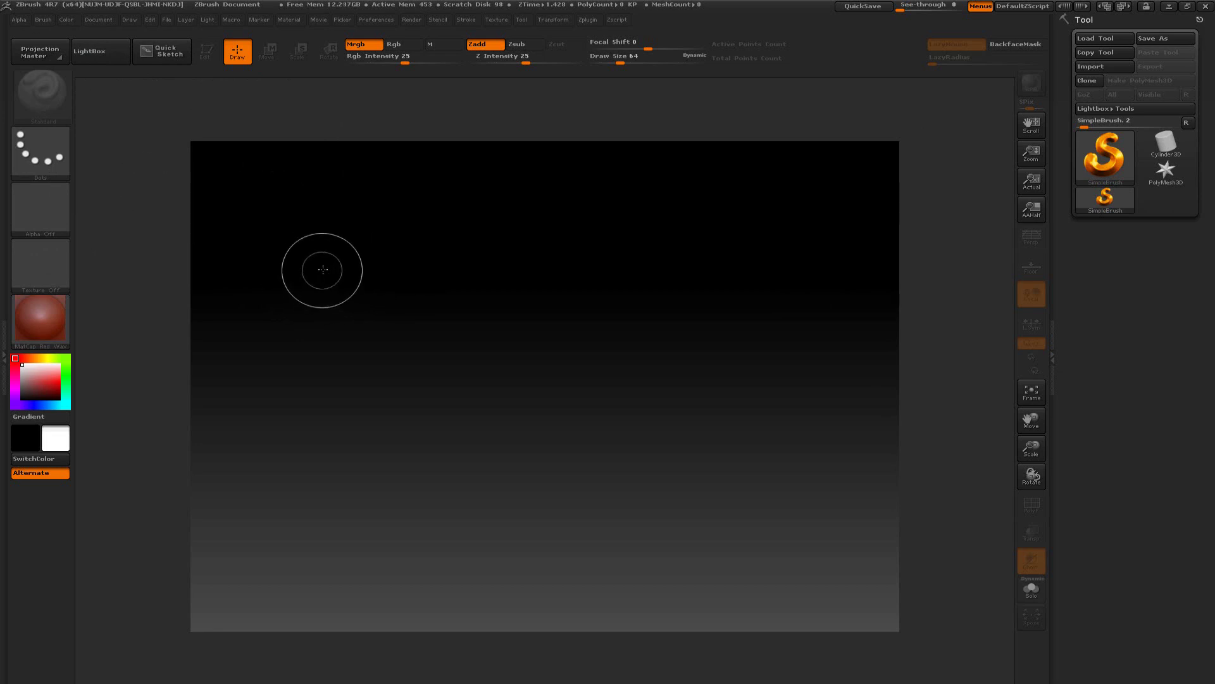
Paint a wavy stroke across the canvas with the Dots stroke type and another above it with FreeHand.
{"action": "mouse_move", "coordinate": [311, 276]}
{"action": "left_mouse_down"}
{"action": "mouse_move", "coordinate": [430, 281]}
{"action": "mouse_move", "coordinate": [708, 377]}
{"action": "left_mouse_up"}
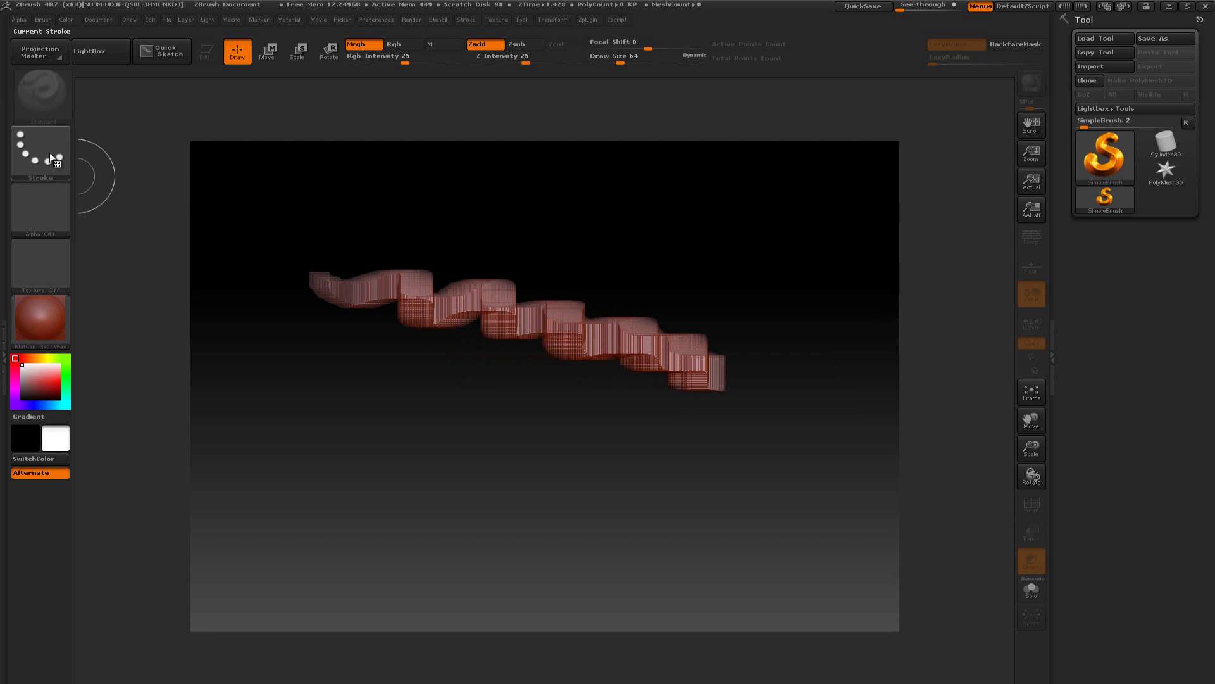
{"action": "mouse_move", "coordinate": [47, 161]}
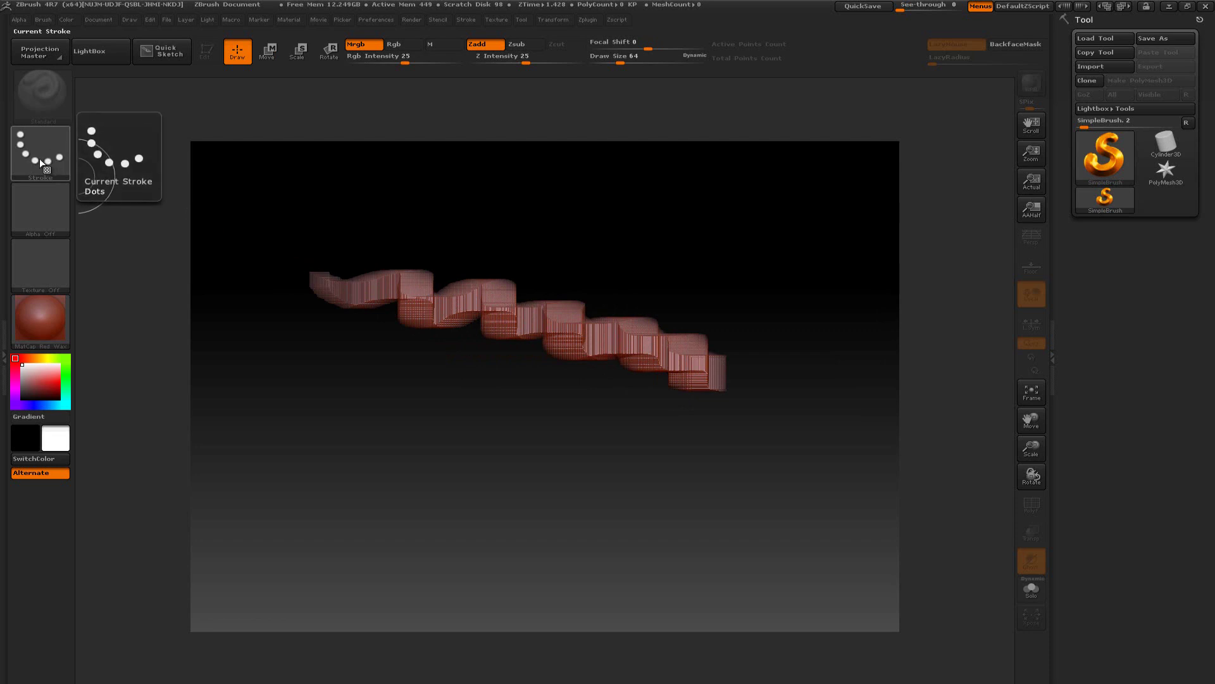
{"action": "left_click", "coordinate": [45, 162]}
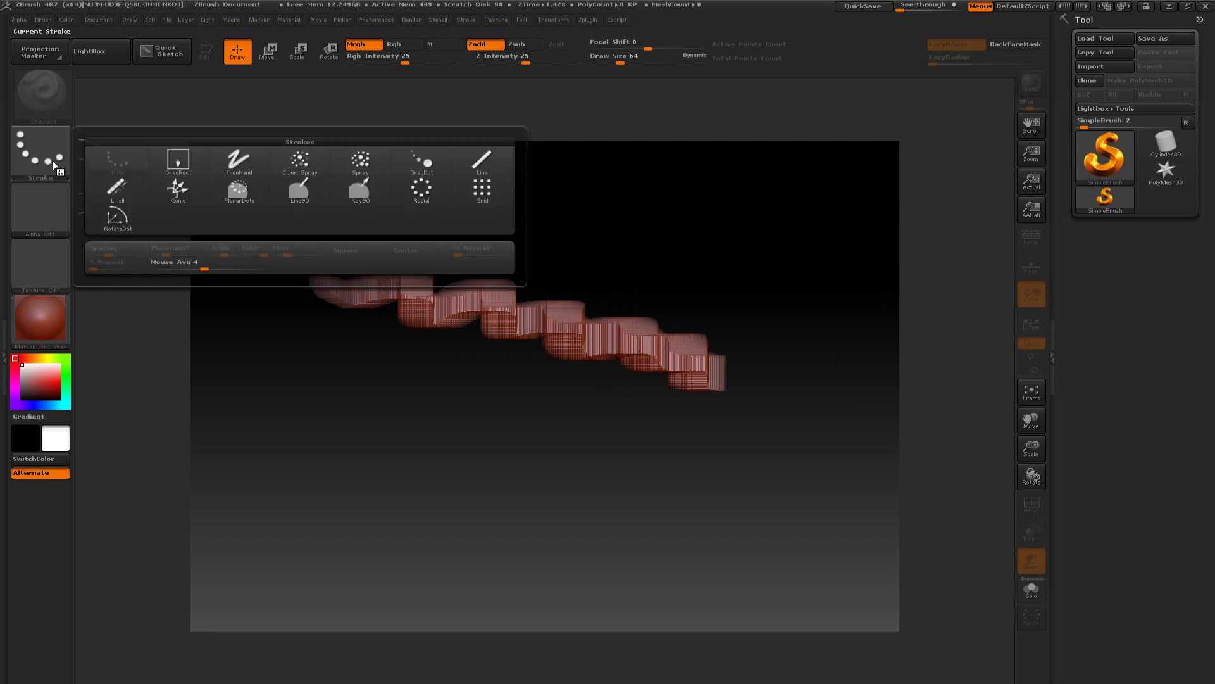
{"action": "left_click", "coordinate": [242, 167]}
{"action": "mouse_move", "coordinate": [348, 214]}
{"action": "left_mouse_down"}
{"action": "mouse_move", "coordinate": [471, 226]}
{"action": "mouse_move", "coordinate": [567, 264]}
{"action": "mouse_move", "coordinate": [693, 278]}
{"action": "mouse_move", "coordinate": [763, 326]}
{"action": "mouse_move", "coordinate": [823, 345]}
{"action": "mouse_move", "coordinate": [826, 389]}
{"action": "left_mouse_up"}
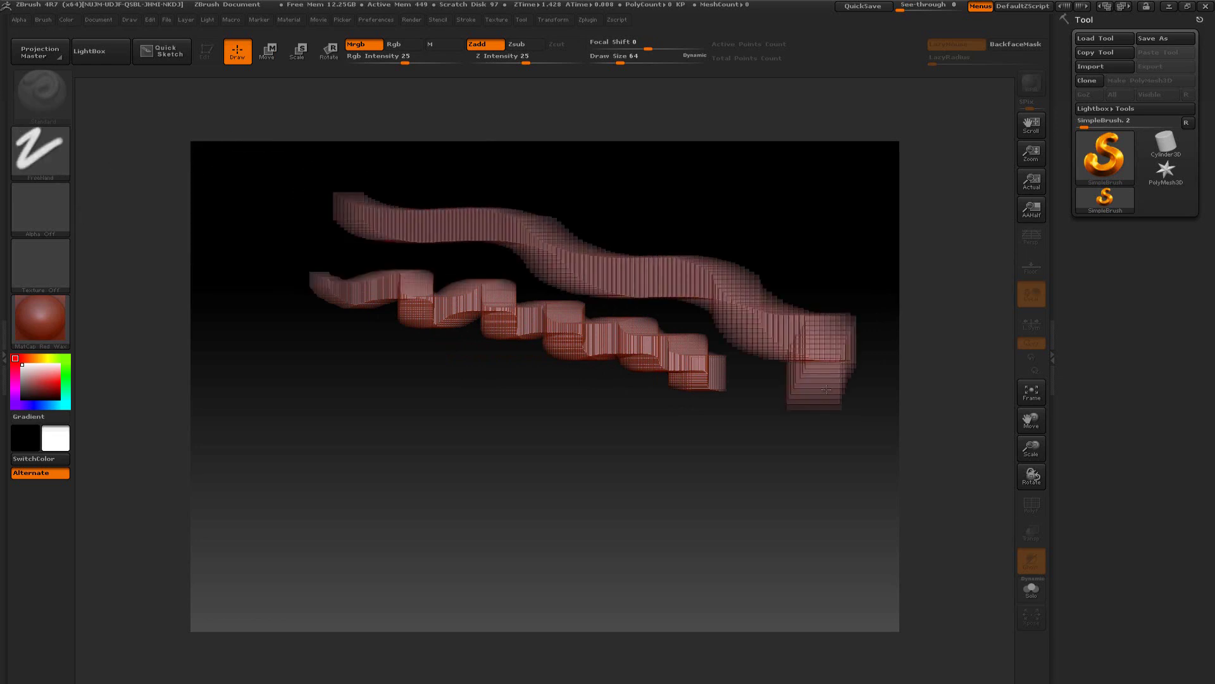
Switch the stroke type to DragRect and draw two overlapping squares below the painted strokes.
{"action": "left_click", "coordinate": [42, 154]}
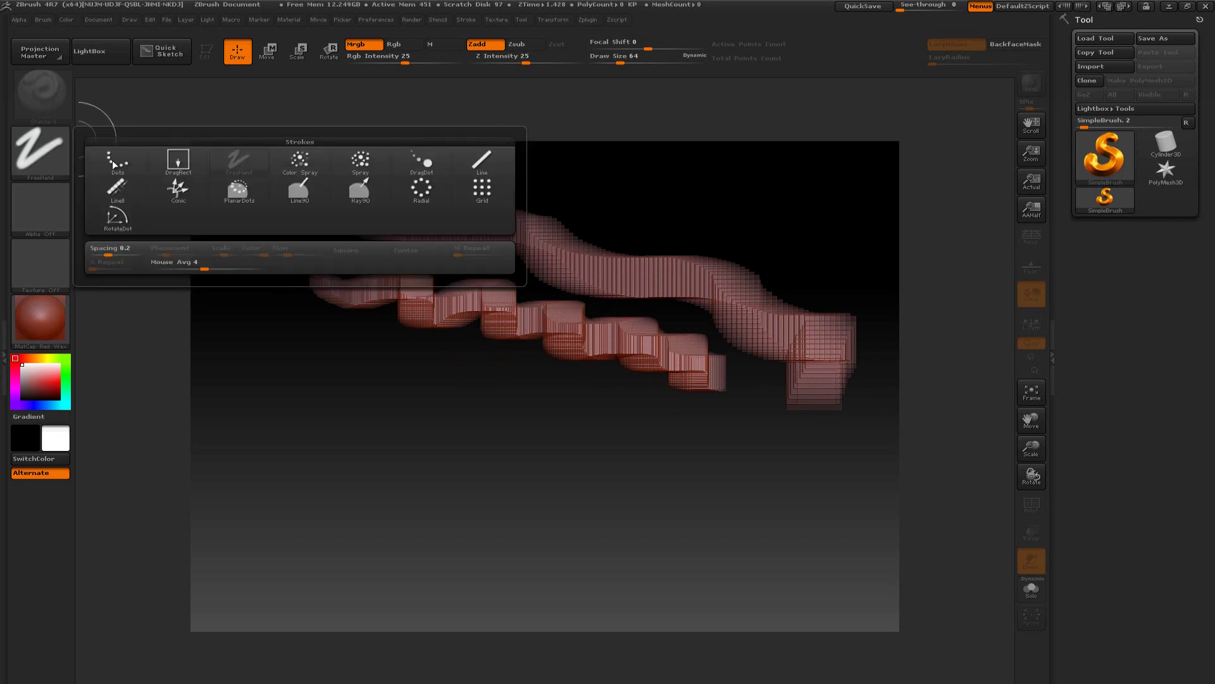
{"action": "left_click", "coordinate": [181, 162]}
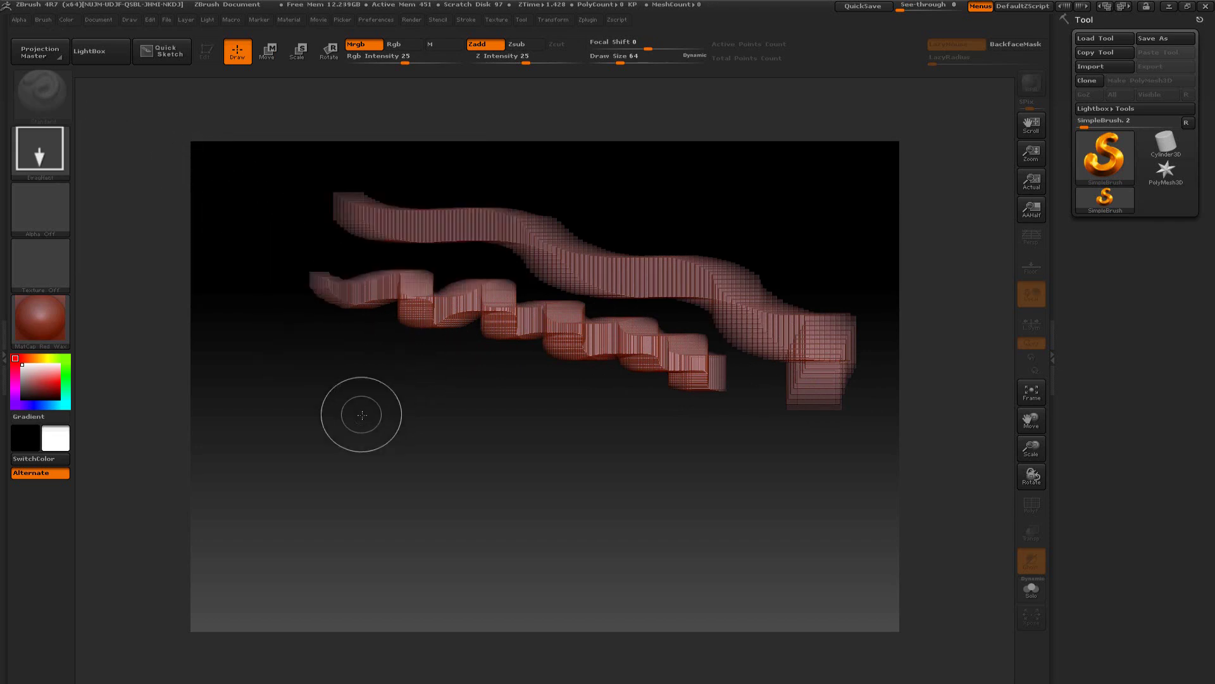
{"action": "mouse_move", "coordinate": [373, 438]}
{"action": "left_mouse_down"}
{"action": "mouse_move", "coordinate": [468, 447]}
{"action": "mouse_move", "coordinate": [472, 531]}
{"action": "mouse_move", "coordinate": [471, 481]}
{"action": "mouse_move", "coordinate": [488, 491]}
{"action": "left_mouse_up"}
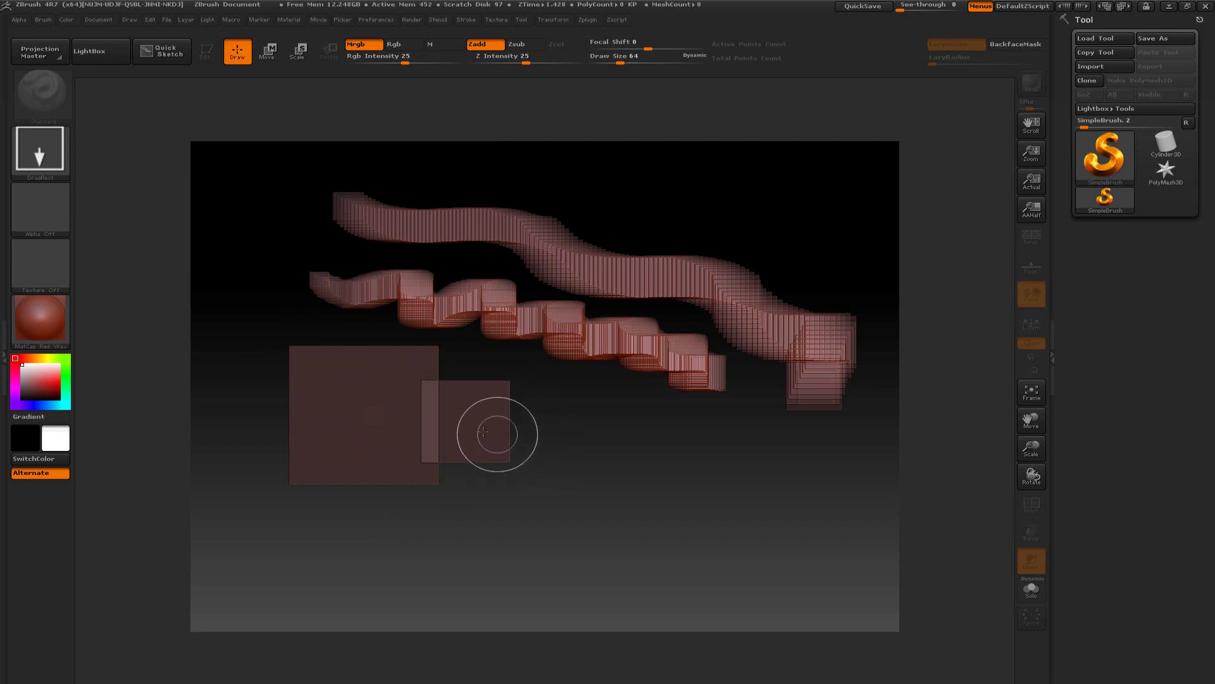
Undo all the strokes and squares drawn on the canvas.
{"action": "key", "text": "ctrl+z"}
{"action": "key", "text": "ctrl+z"}
{"action": "key", "text": "ctrl+z"}
{"action": "key", "text": "ctrl+z"}
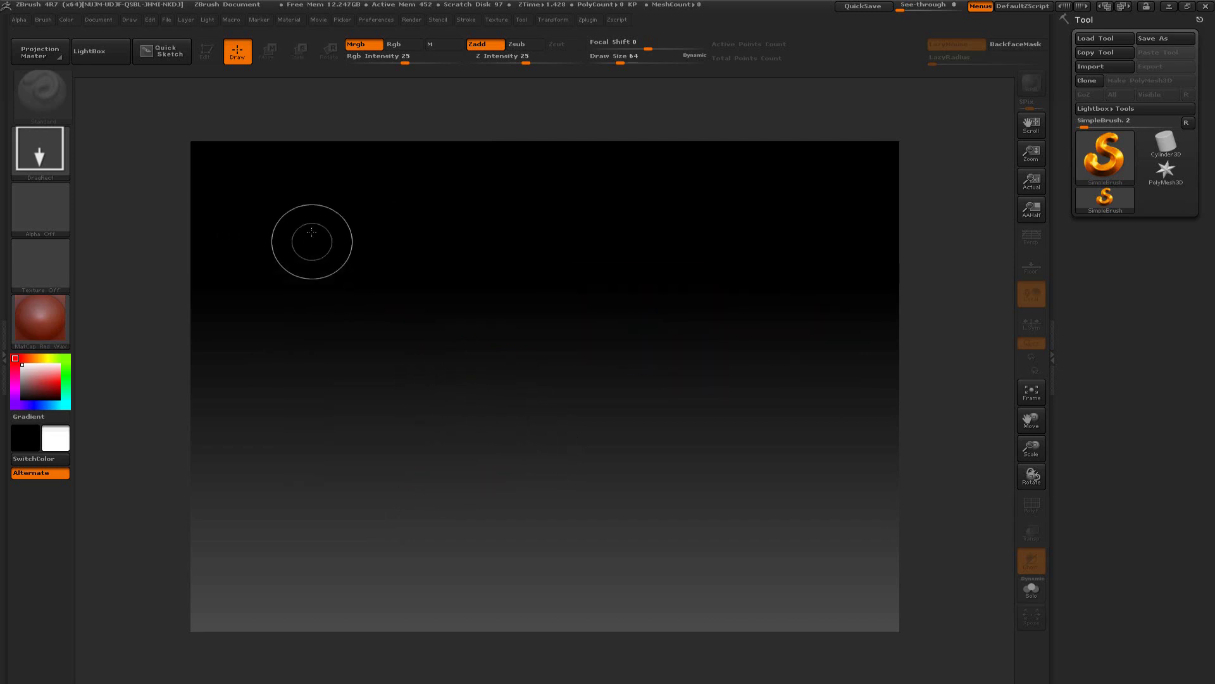
Set the SimpleBrush's stroke type to Dots and its alpha to Alpha 37.
{"action": "left_click", "coordinate": [39, 157]}
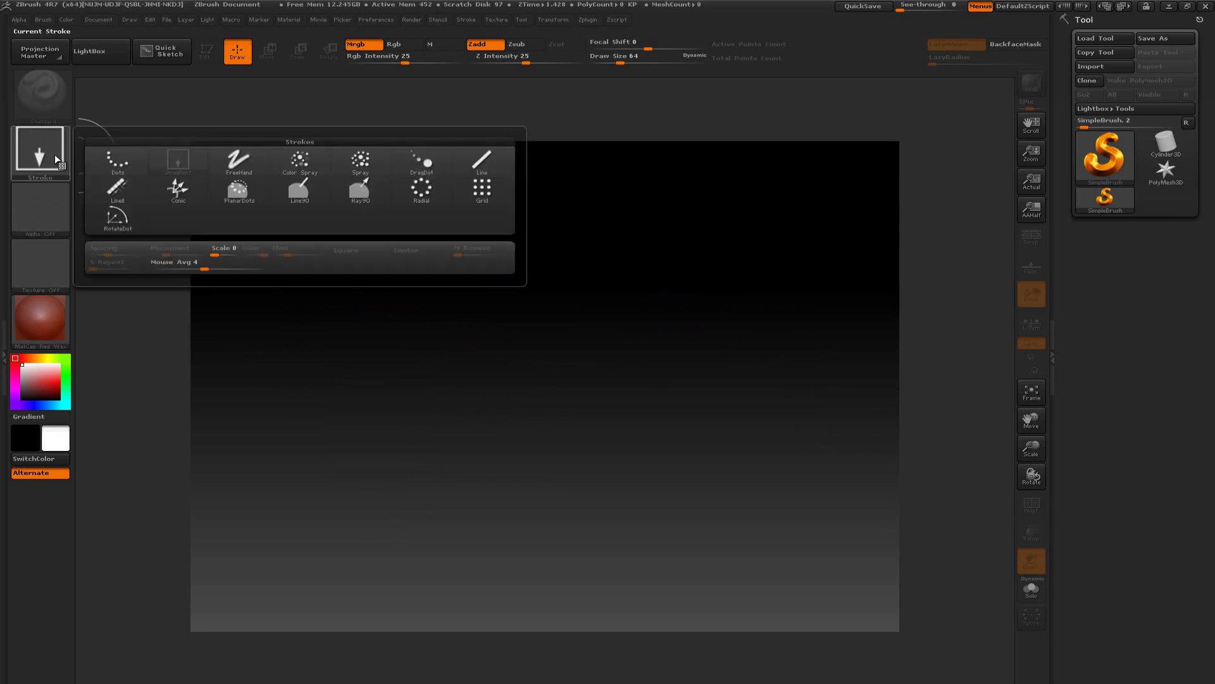
{"action": "left_click", "coordinate": [125, 166]}
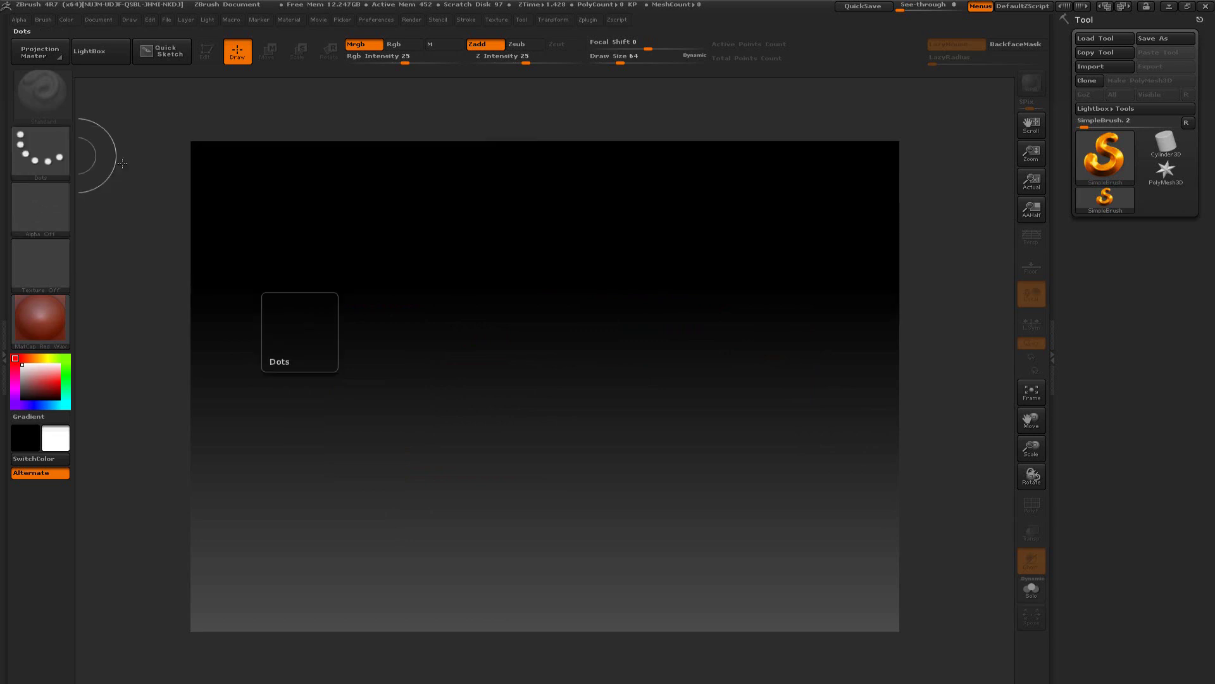
{"action": "left_click", "coordinate": [44, 205]}
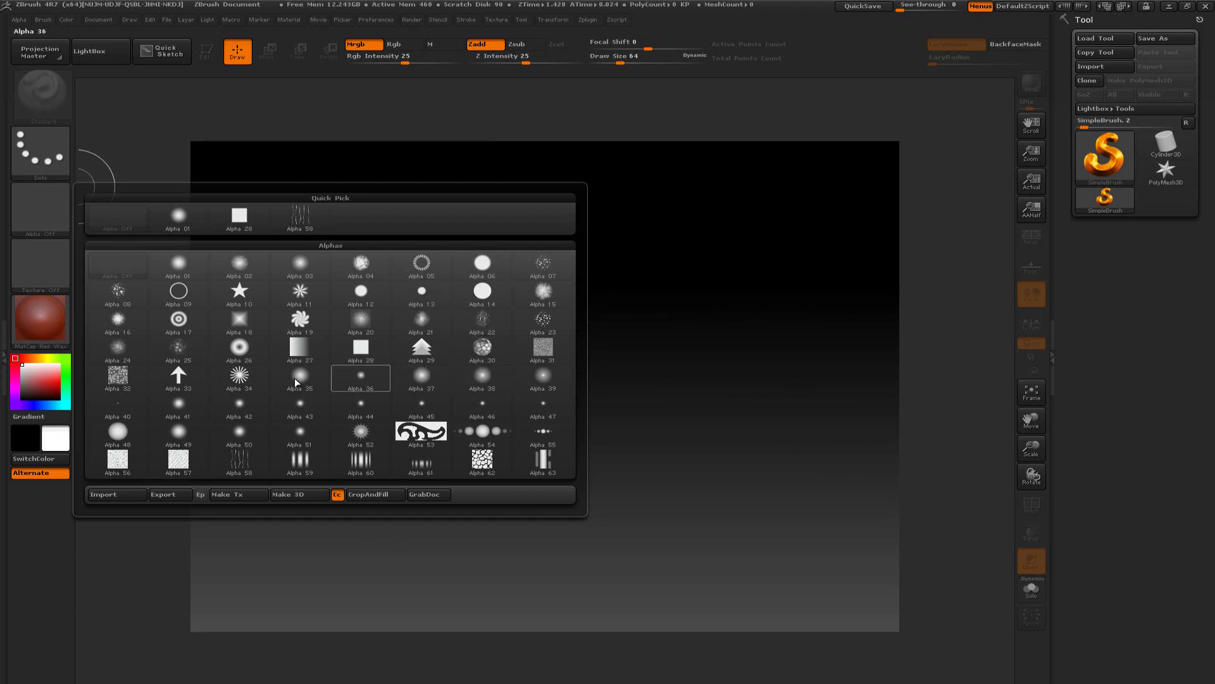
{"action": "left_click", "coordinate": [421, 377]}
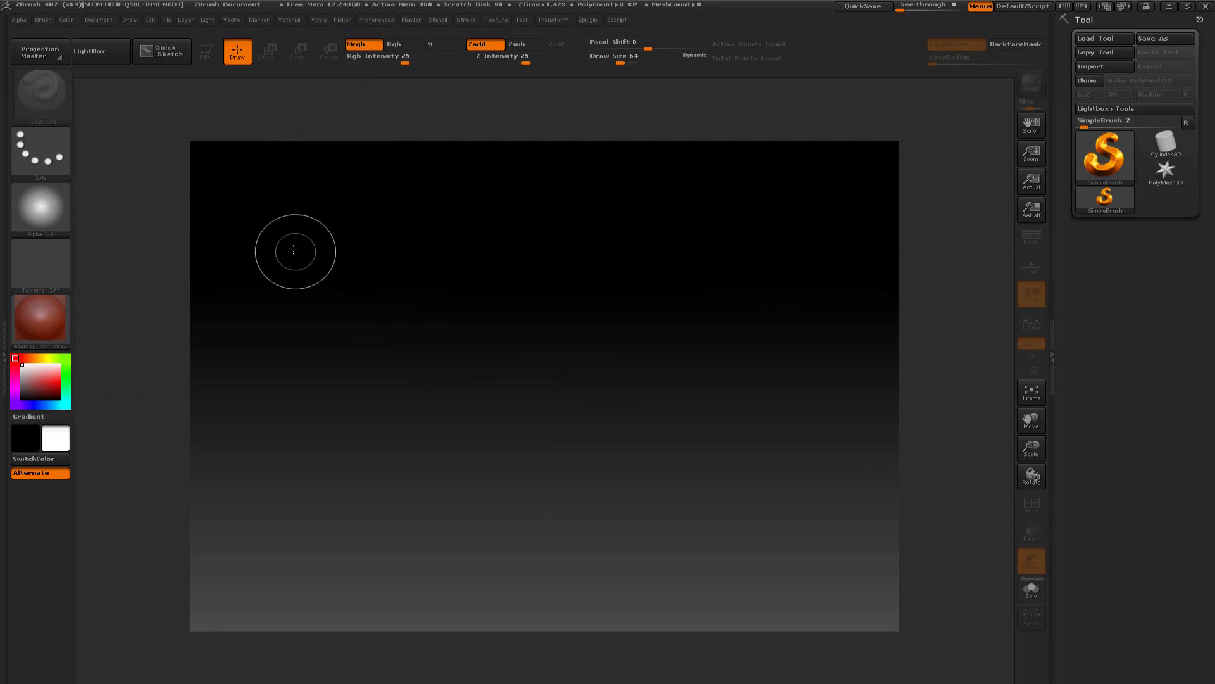
Paint long wavy strokes diagonally across the canvas and overlapping curved strokes beside them using the soft alpha.
{"action": "mouse_move", "coordinate": [316, 264]}
{"action": "left_mouse_down"}
{"action": "mouse_move", "coordinate": [408, 351]}
{"action": "mouse_move", "coordinate": [500, 382]}
{"action": "mouse_move", "coordinate": [578, 449]}
{"action": "mouse_move", "coordinate": [699, 461]}
{"action": "mouse_move", "coordinate": [839, 446]}
{"action": "mouse_move", "coordinate": [554, 348]}
{"action": "mouse_move", "coordinate": [350, 217]}
{"action": "left_mouse_up"}
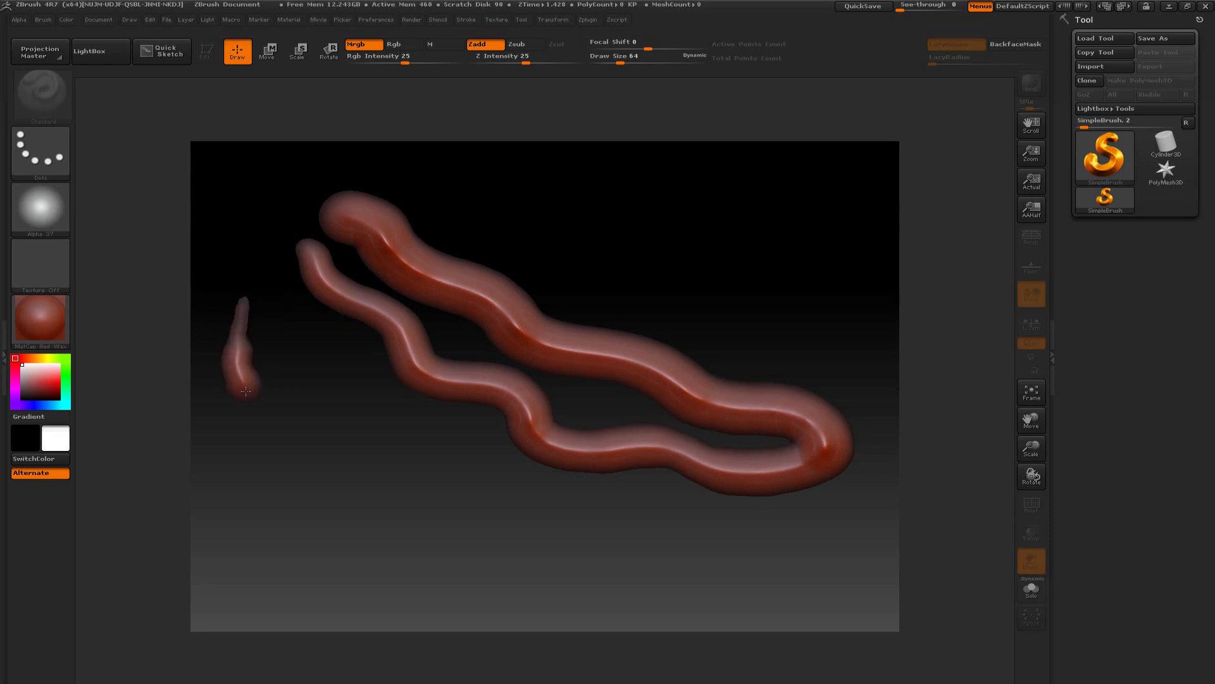
{"action": "mouse_move", "coordinate": [246, 392]}
{"action": "left_mouse_down"}
{"action": "mouse_move", "coordinate": [312, 483]}
{"action": "mouse_move", "coordinate": [339, 475]}
{"action": "left_mouse_up"}
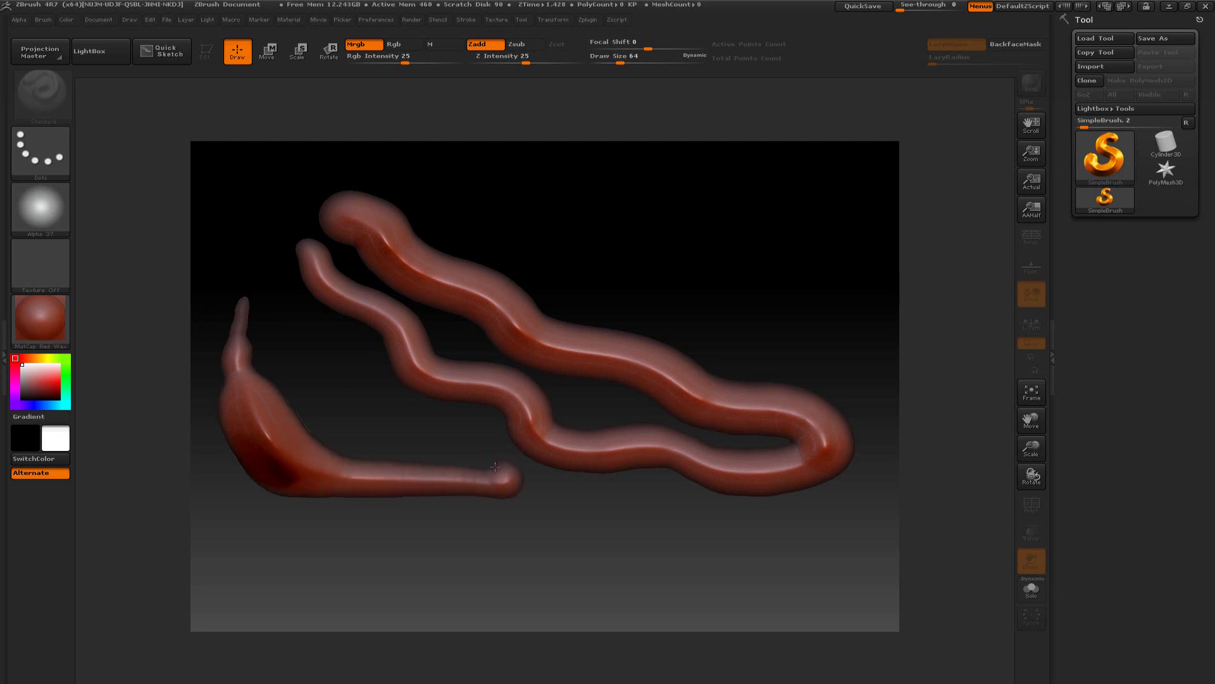
{"action": "mouse_move", "coordinate": [440, 452]}
{"action": "left_mouse_down"}
{"action": "mouse_move", "coordinate": [293, 381]}
{"action": "mouse_move", "coordinate": [245, 312]}
{"action": "mouse_move", "coordinate": [254, 291]}
{"action": "left_mouse_up"}
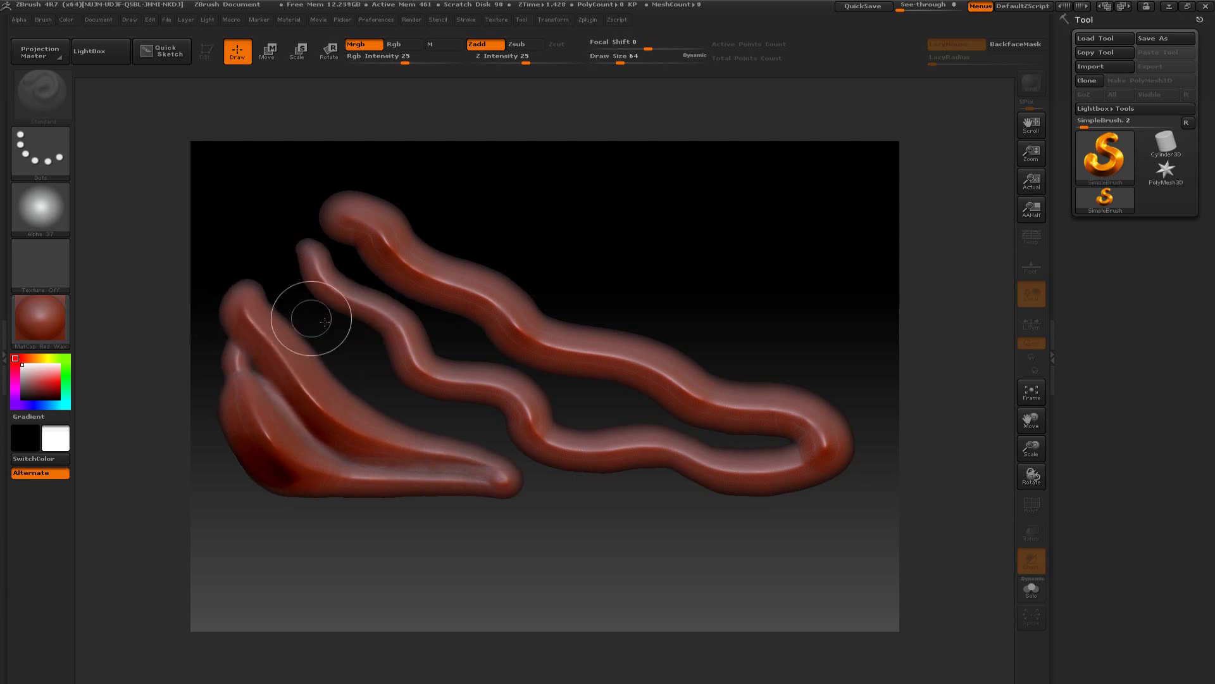
Undo all the strokes painted with the soft alpha.
{"action": "key", "text": "ctrl+z"}
{"action": "key", "text": "ctrl+z"}
{"action": "key", "text": "ctrl+z"}
{"action": "key", "text": "ctrl+z"}
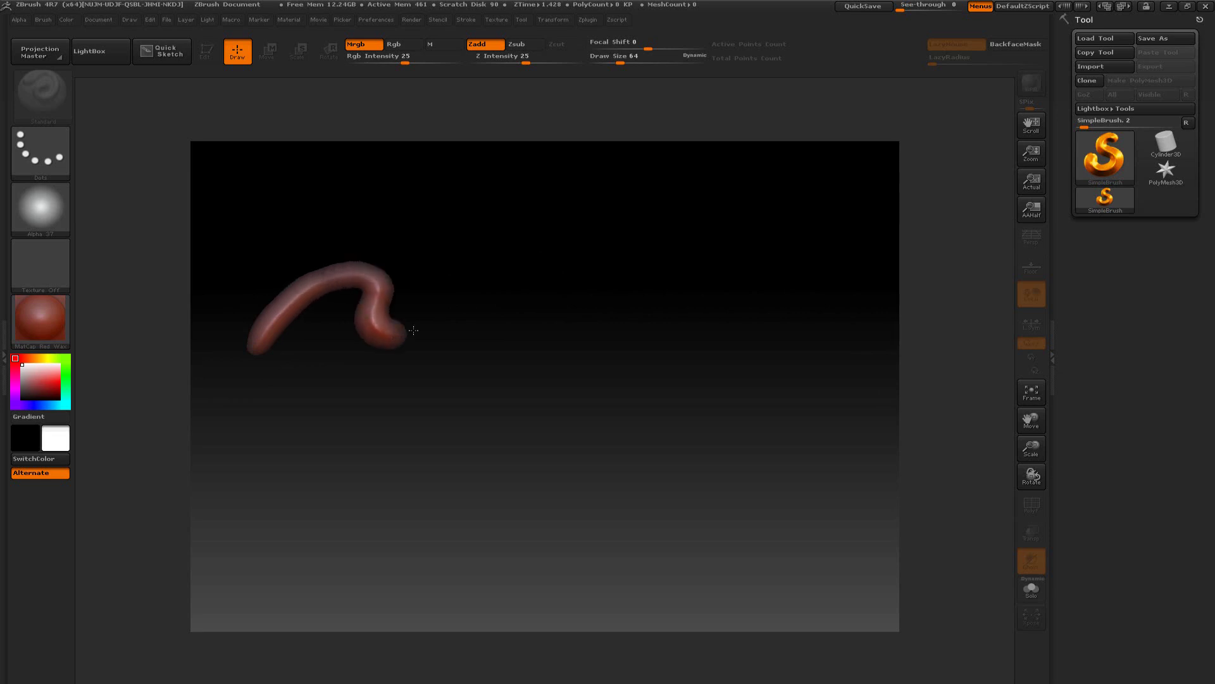
Paint one wavy stroke across the upper half of the canvas, trace over its overlaps without painting, and clear the canvas.
{"action": "mouse_move", "coordinate": [414, 330]}
{"action": "left_mouse_down"}
{"action": "mouse_move", "coordinate": [528, 280]}
{"action": "mouse_move", "coordinate": [537, 329]}
{"action": "mouse_move", "coordinate": [681, 279]}
{"action": "mouse_move", "coordinate": [739, 332]}
{"action": "mouse_move", "coordinate": [883, 288]}
{"action": "left_mouse_up"}
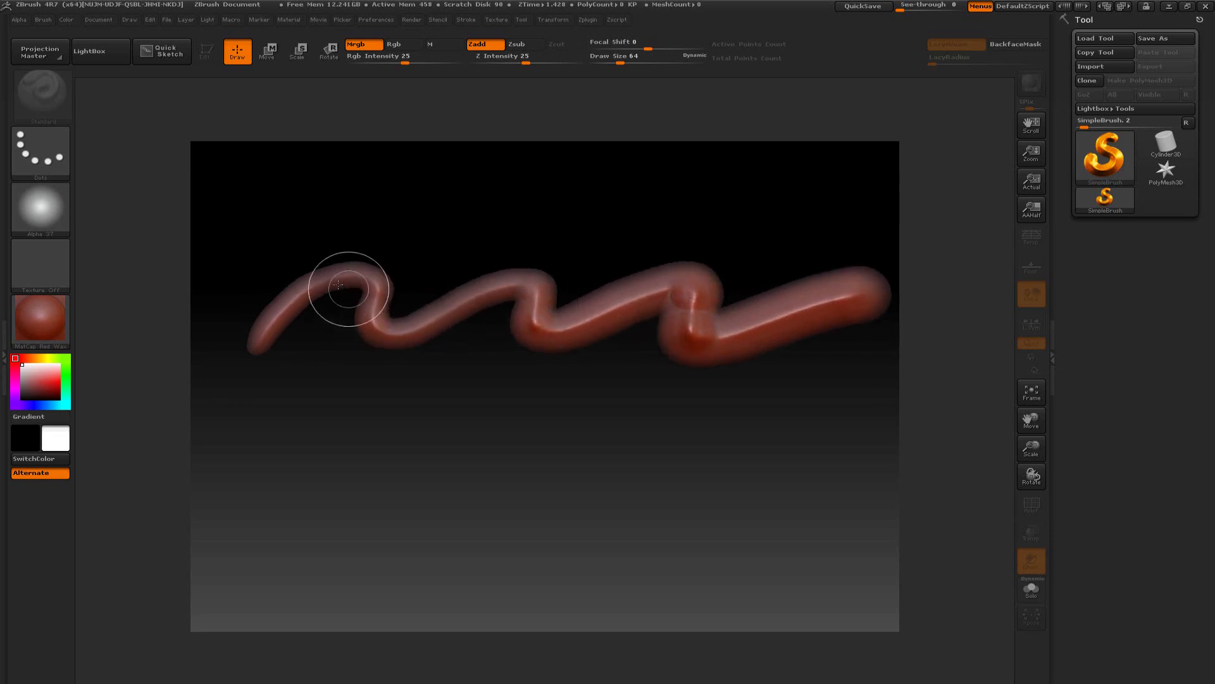
{"action": "mouse_move", "coordinate": [339, 285]}
{"action": "left_mouse_down"}
{"action": "mouse_move", "coordinate": [312, 290]}
{"action": "mouse_move", "coordinate": [352, 271]}
{"action": "mouse_move", "coordinate": [398, 288]}
{"action": "mouse_move", "coordinate": [321, 281]}
{"action": "mouse_move", "coordinate": [396, 321]}
{"action": "mouse_move", "coordinate": [527, 287]}
{"action": "left_mouse_up"}
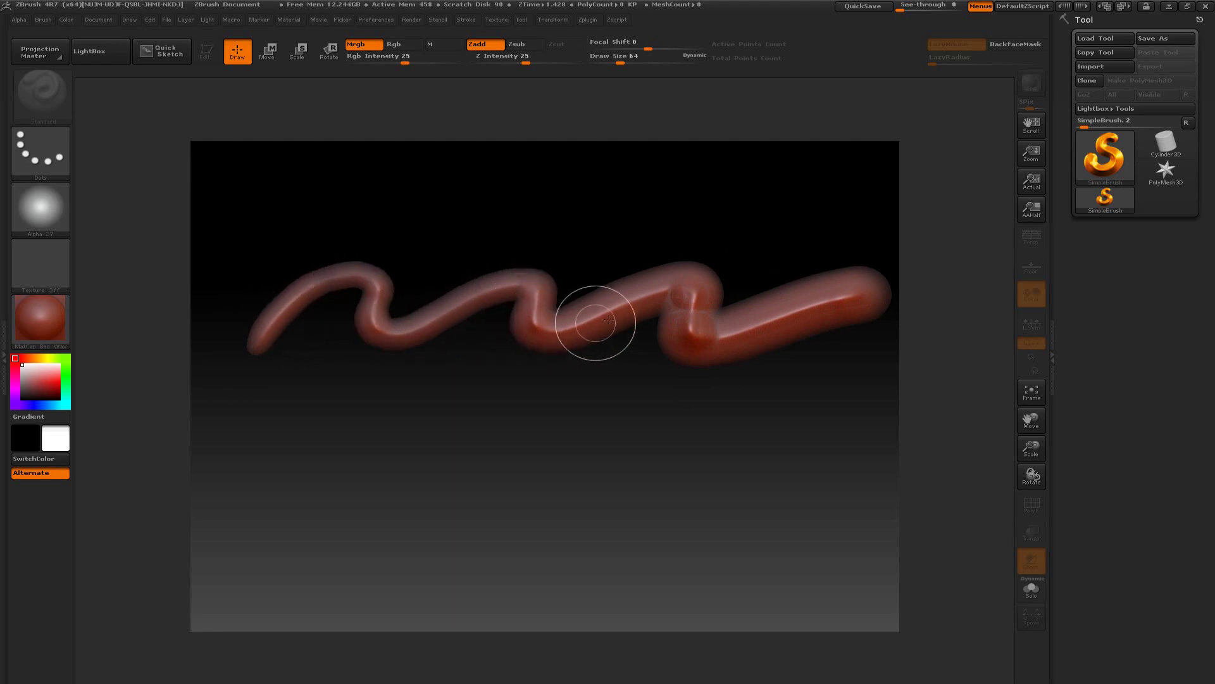
{"action": "left_click_drag", "start_coordinate": [609, 320], "coordinate": [679, 295]}
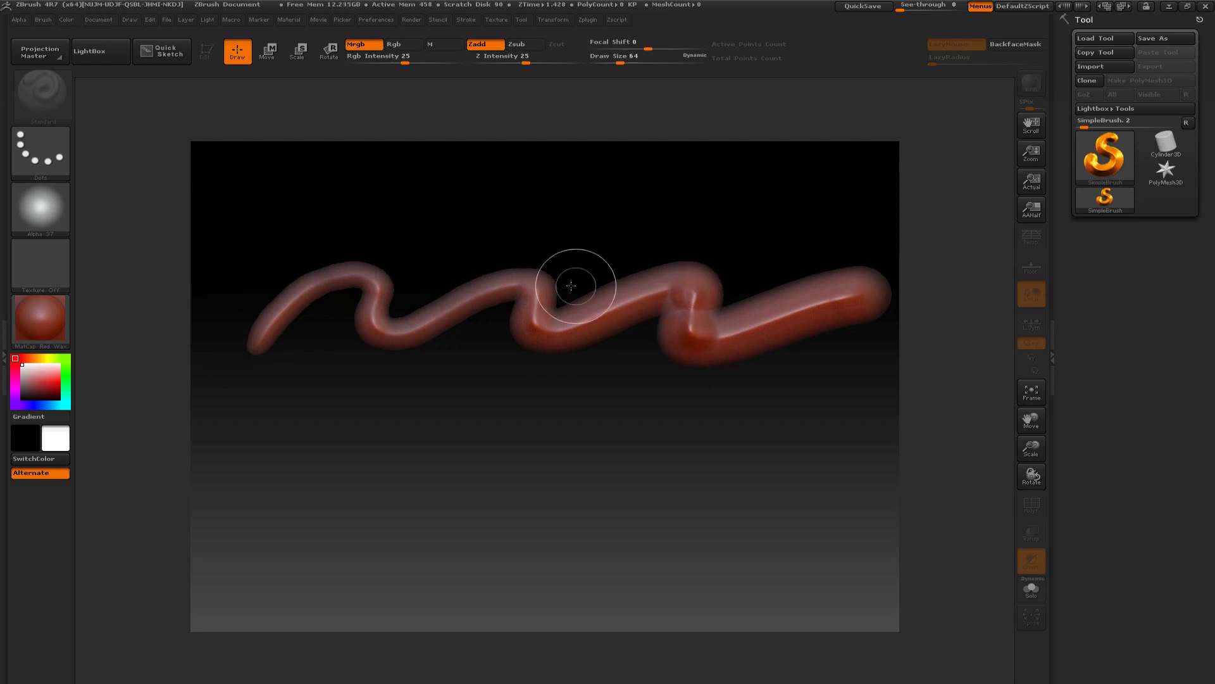
{"action": "mouse_move", "coordinate": [49, 228]}
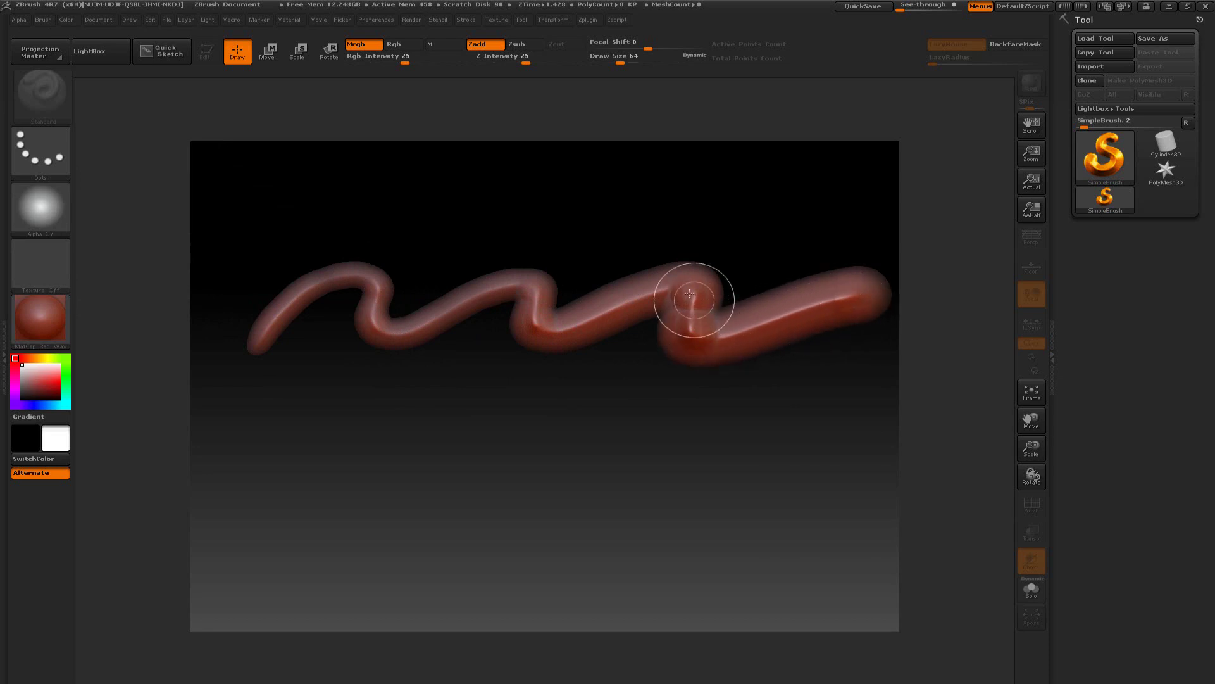
{"action": "left_click_drag", "start_coordinate": [689, 294], "coordinate": [572, 319]}
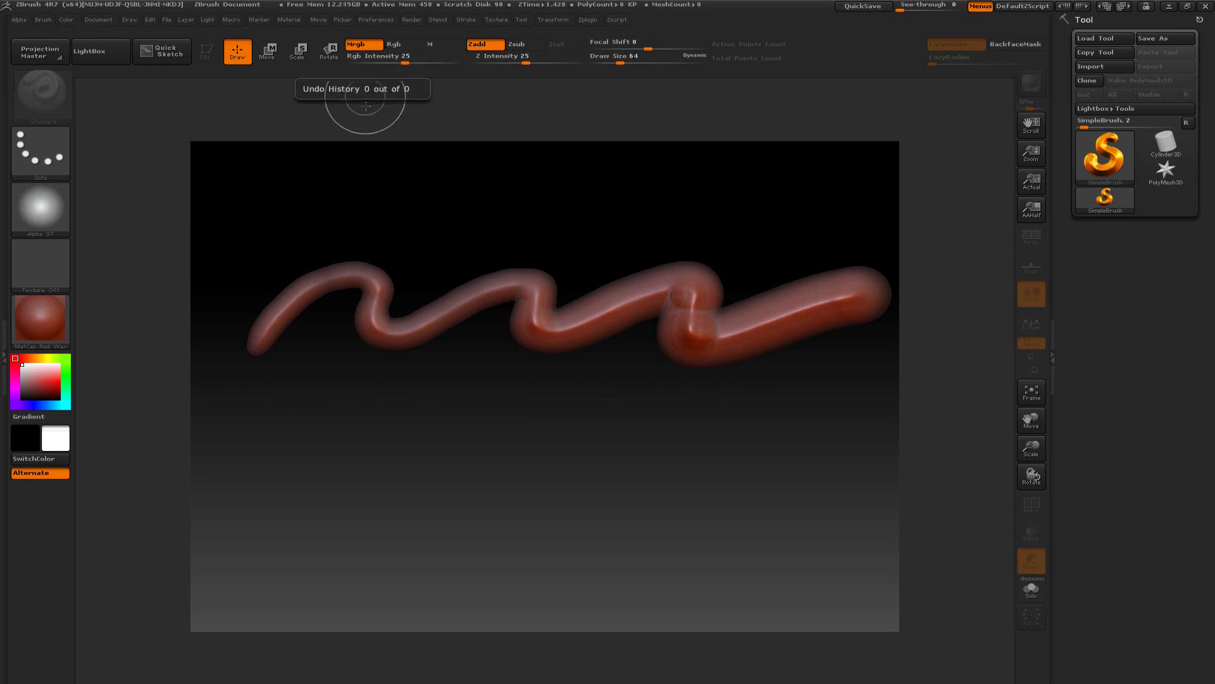
{"action": "key", "text": "ctrl+n"}
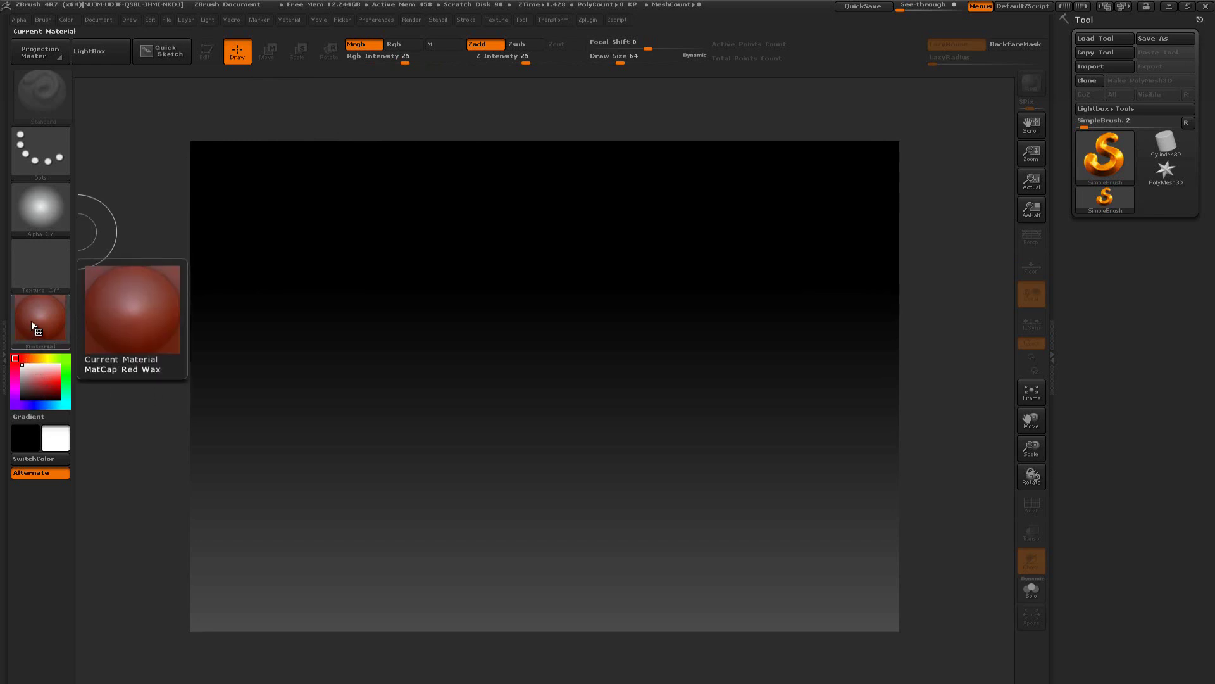
Change the material to ReflectRed and paint a horizontal stroke across the upper part of the canvas.
{"action": "left_click", "coordinate": [49, 329]}
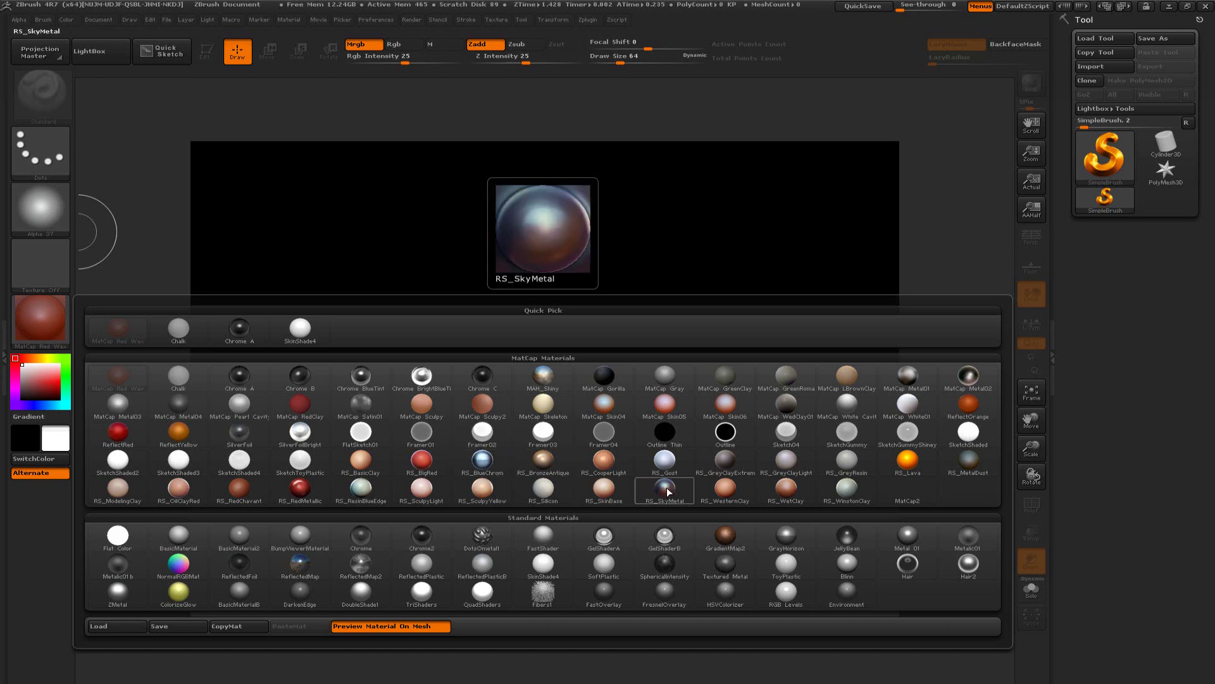
{"action": "left_click", "coordinate": [118, 433]}
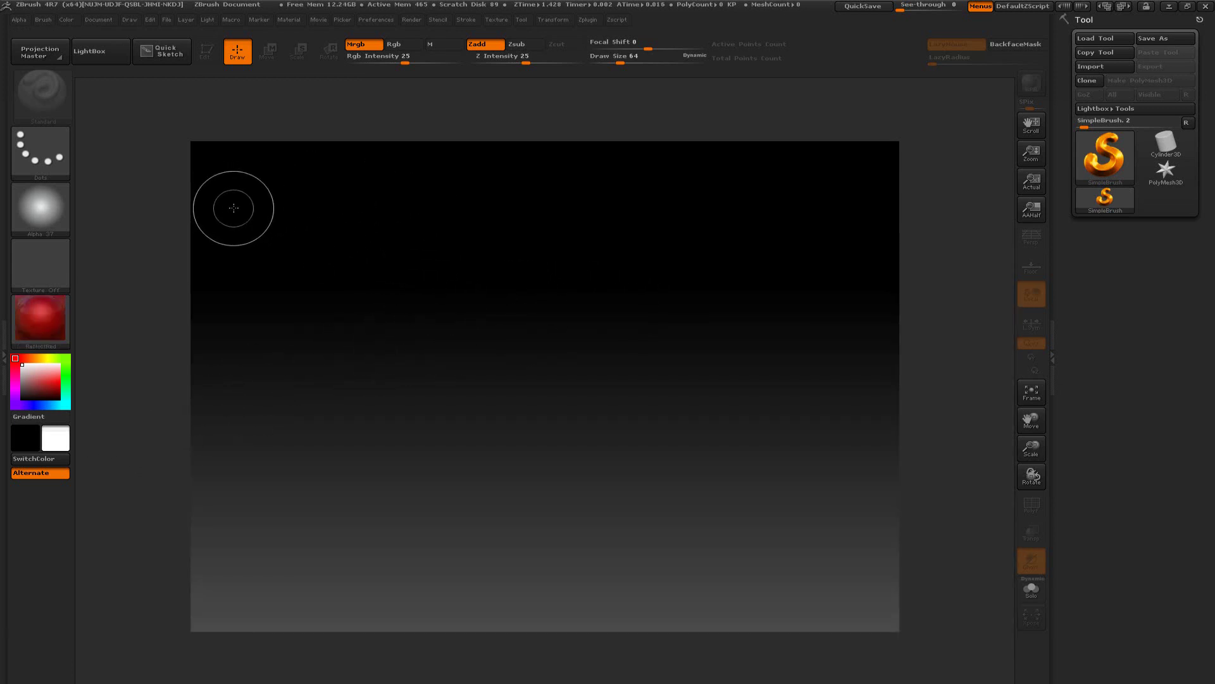
{"action": "left_click_drag", "start_coordinate": [334, 209], "coordinate": [900, 220]}
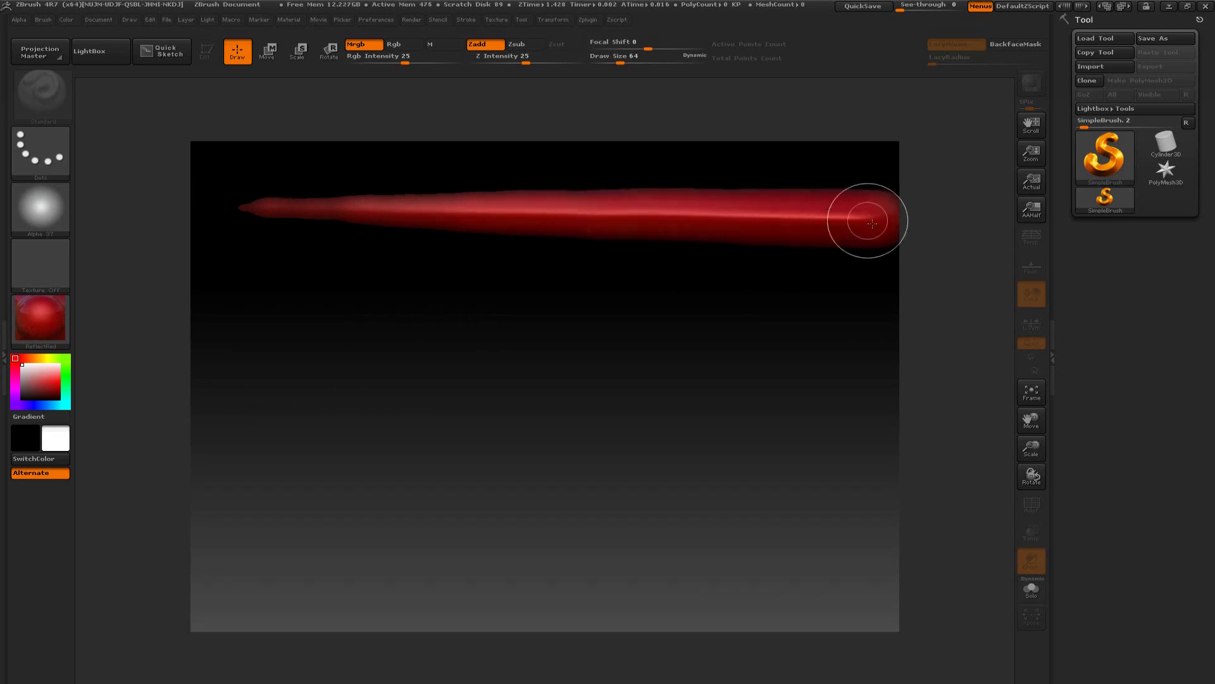
Set the brush to the Rgb channel only and paint a white stroke below the red one and a green stroke beneath it.
{"action": "left_click", "coordinate": [368, 44]}
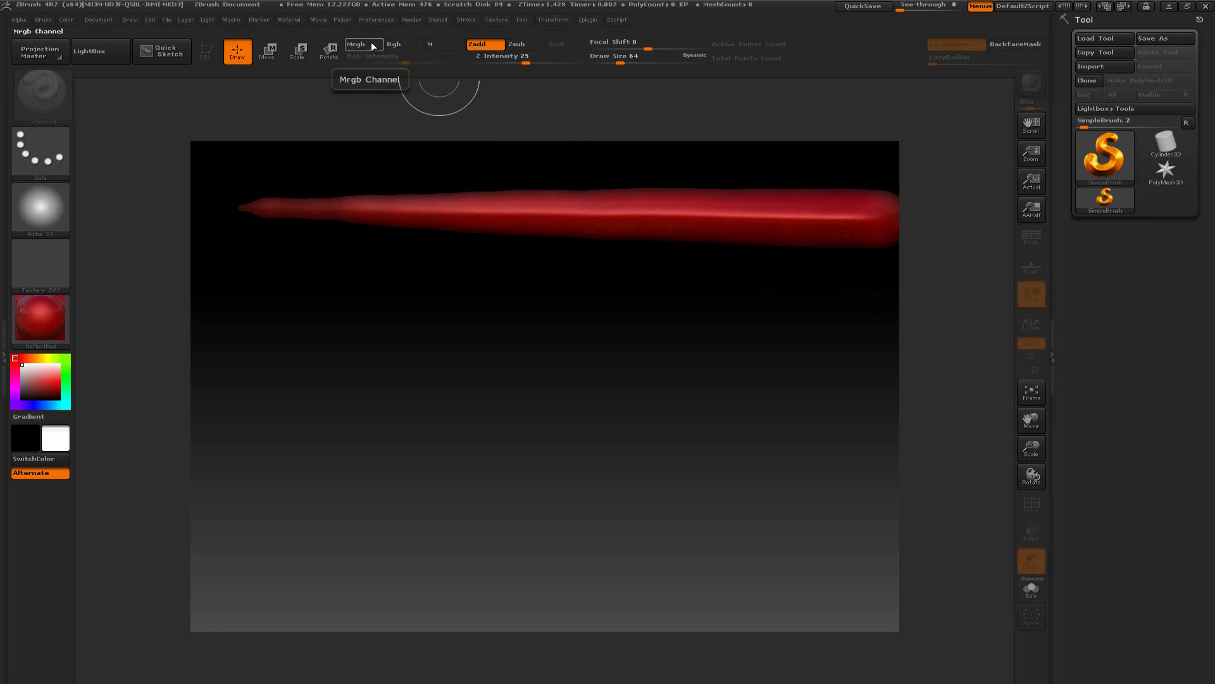
{"action": "left_click", "coordinate": [406, 44]}
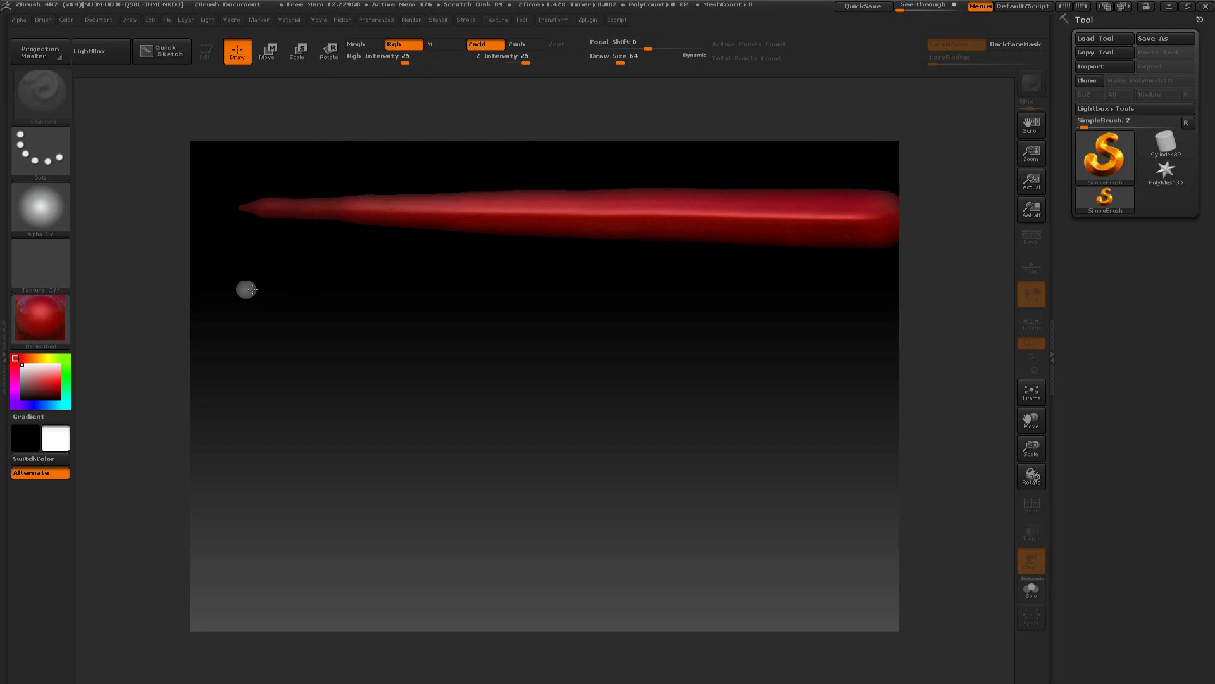
{"action": "left_click_drag", "start_coordinate": [284, 290], "coordinate": [917, 305]}
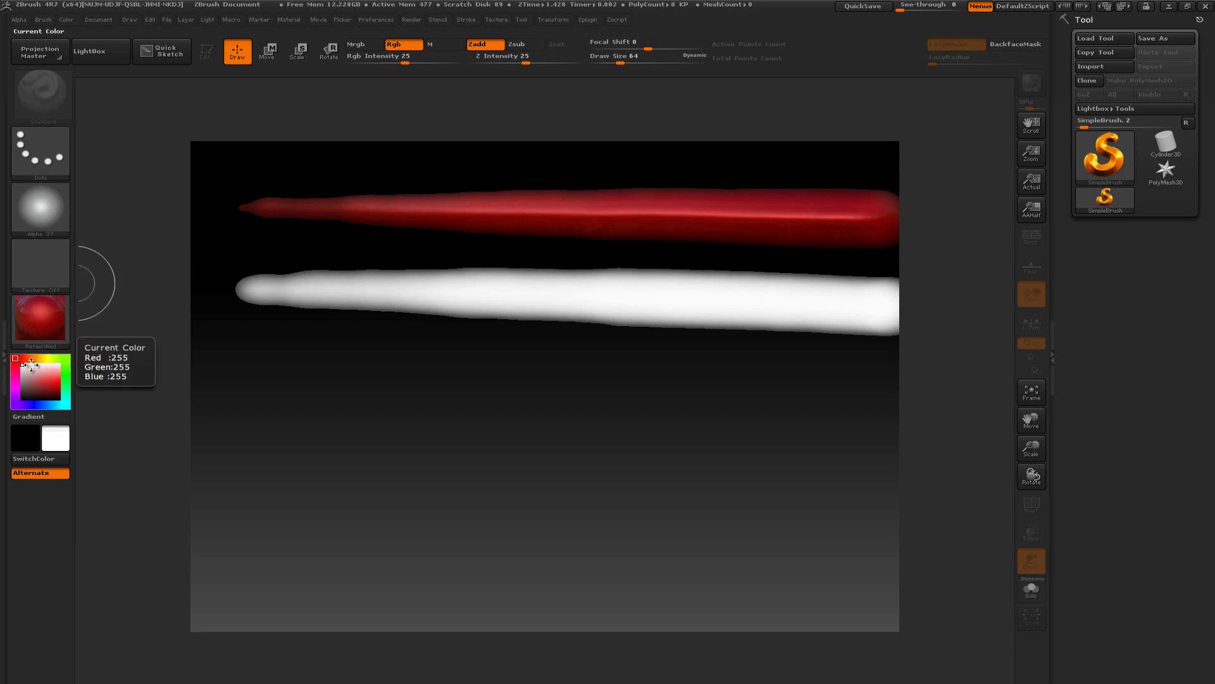
{"action": "left_click", "coordinate": [65, 358]}
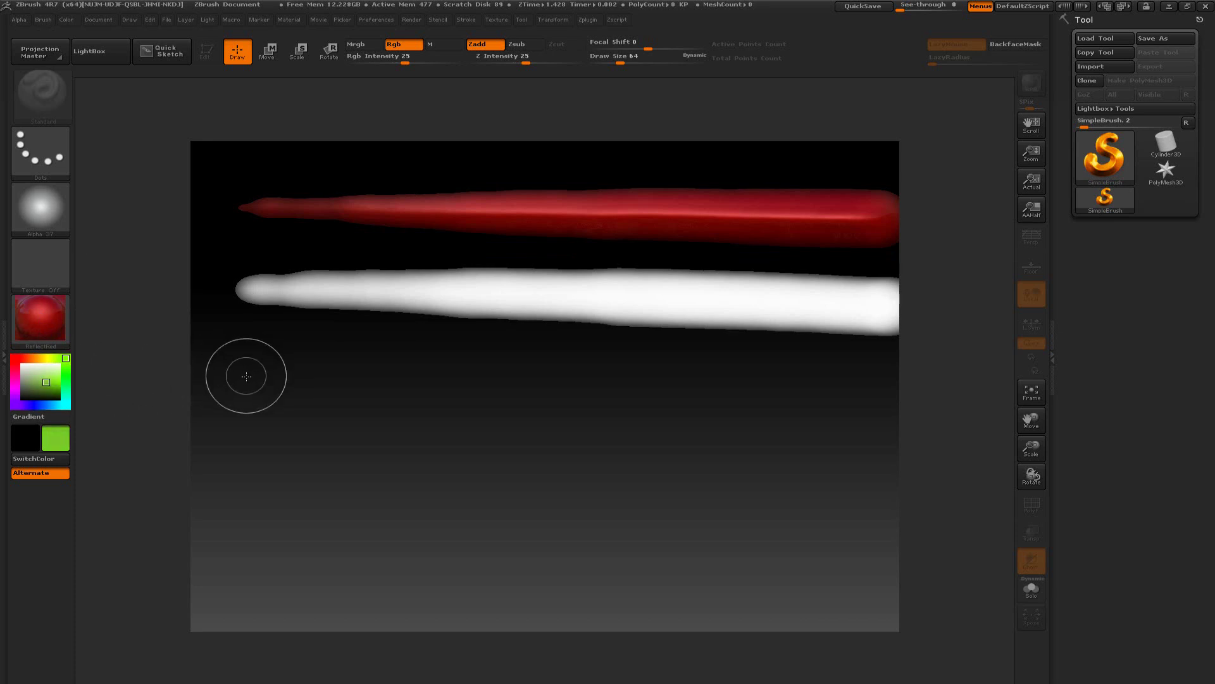
{"action": "left_click_drag", "start_coordinate": [269, 376], "coordinate": [960, 386]}
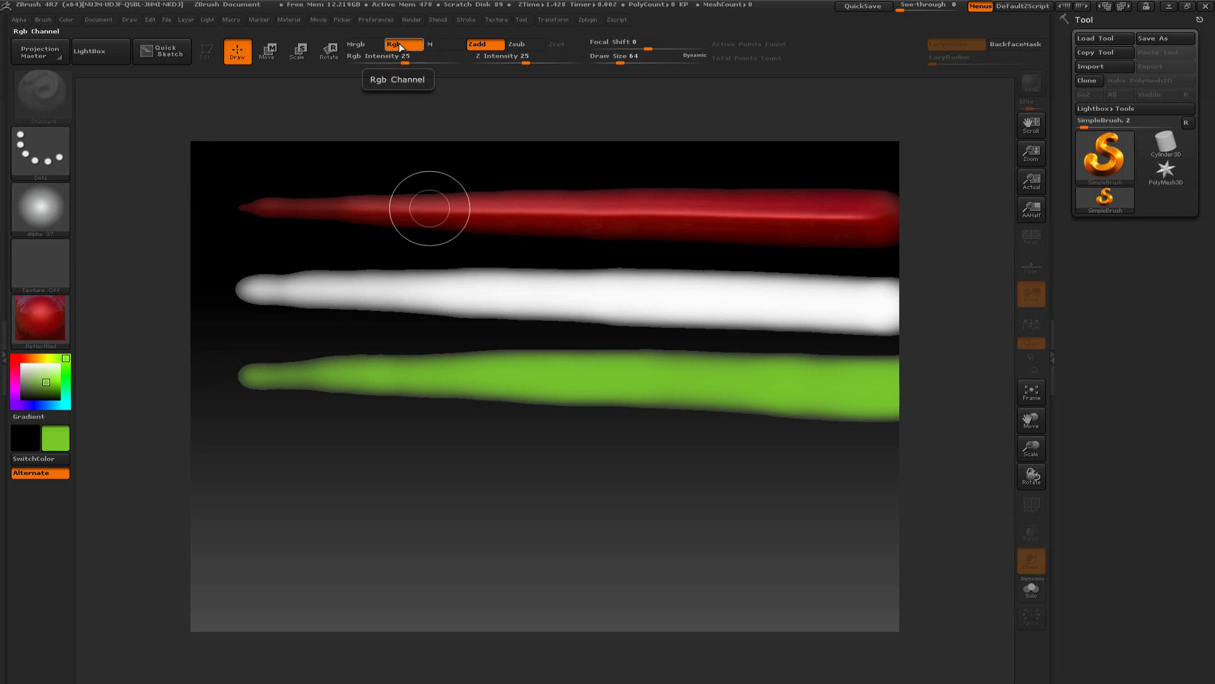
Paint a stroke below the green one with only the material channel (M), and a bottom stroke with Mrgb.
{"action": "left_click", "coordinate": [436, 46]}
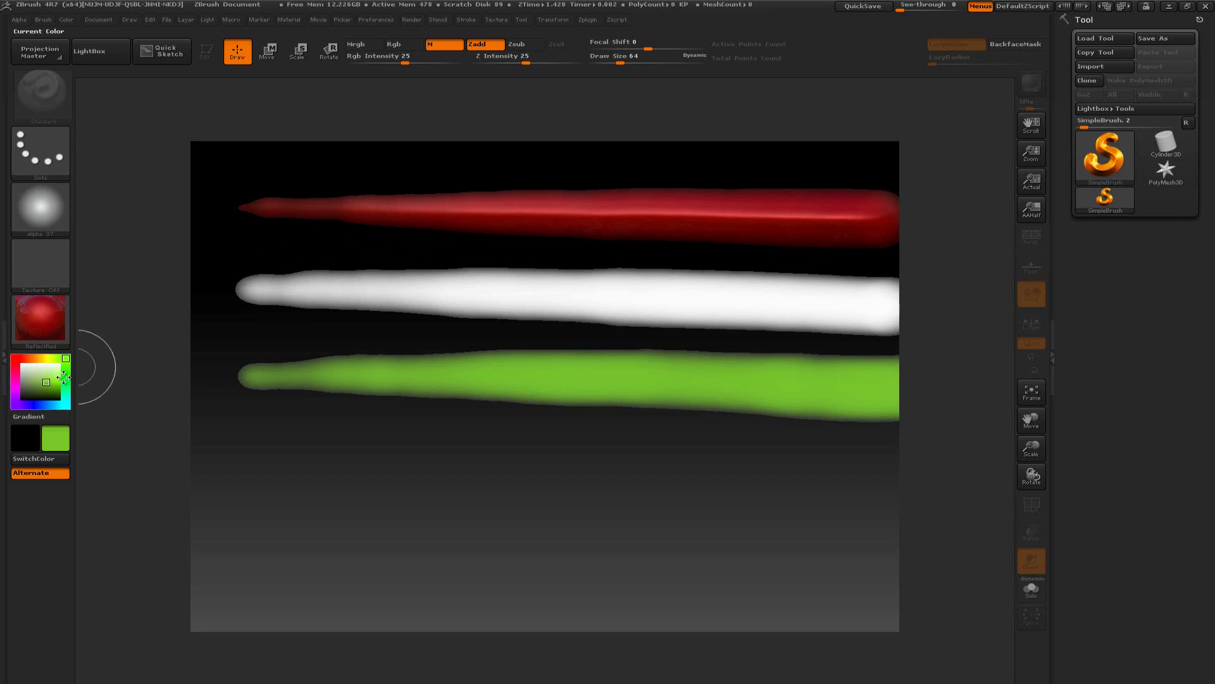
{"action": "mouse_move", "coordinate": [55, 326]}
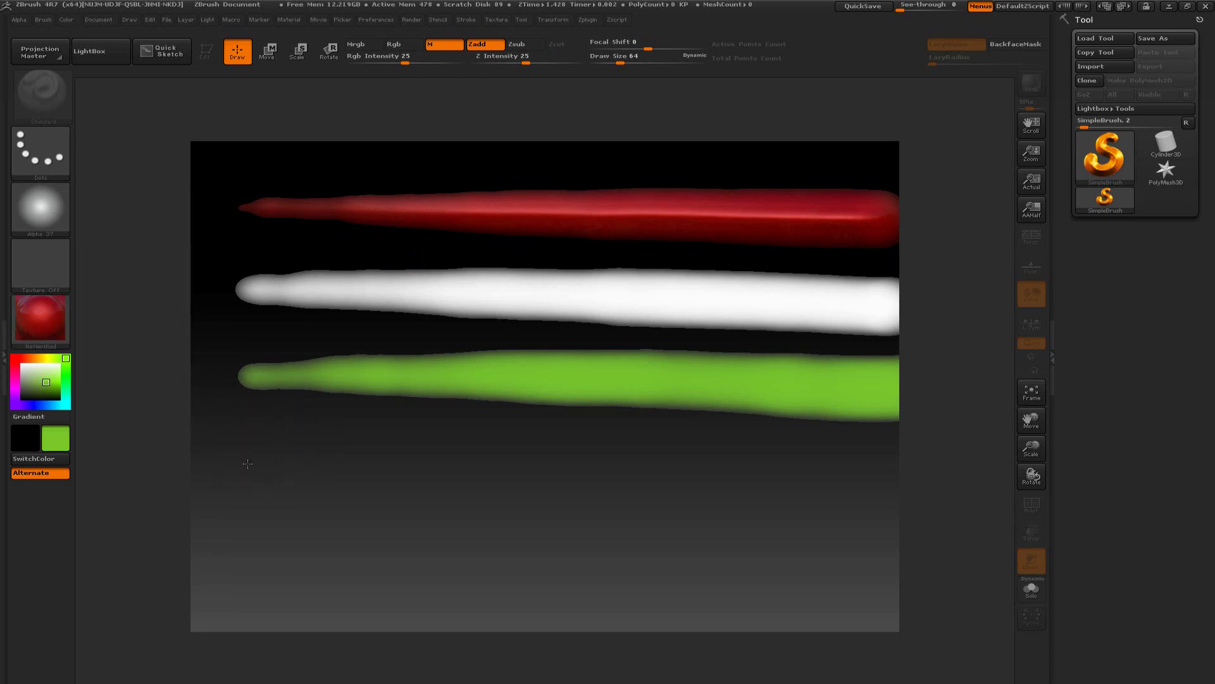
{"action": "left_click_drag", "start_coordinate": [337, 460], "coordinate": [1011, 476]}
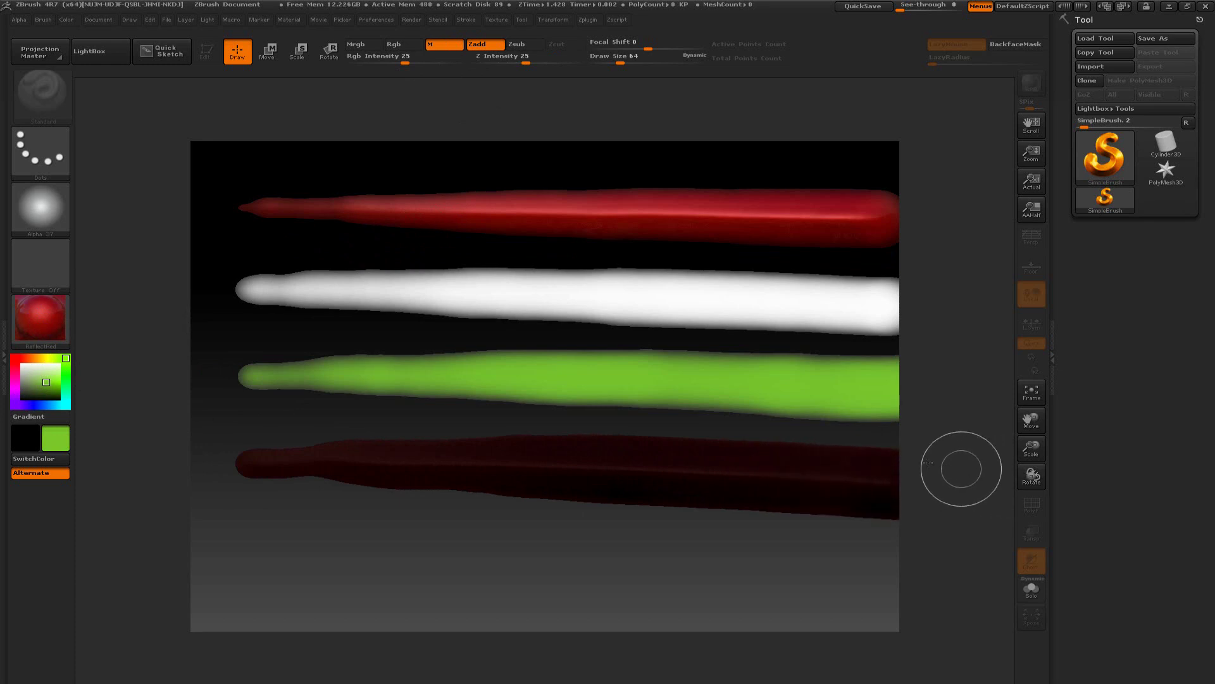
{"action": "left_click", "coordinate": [366, 44]}
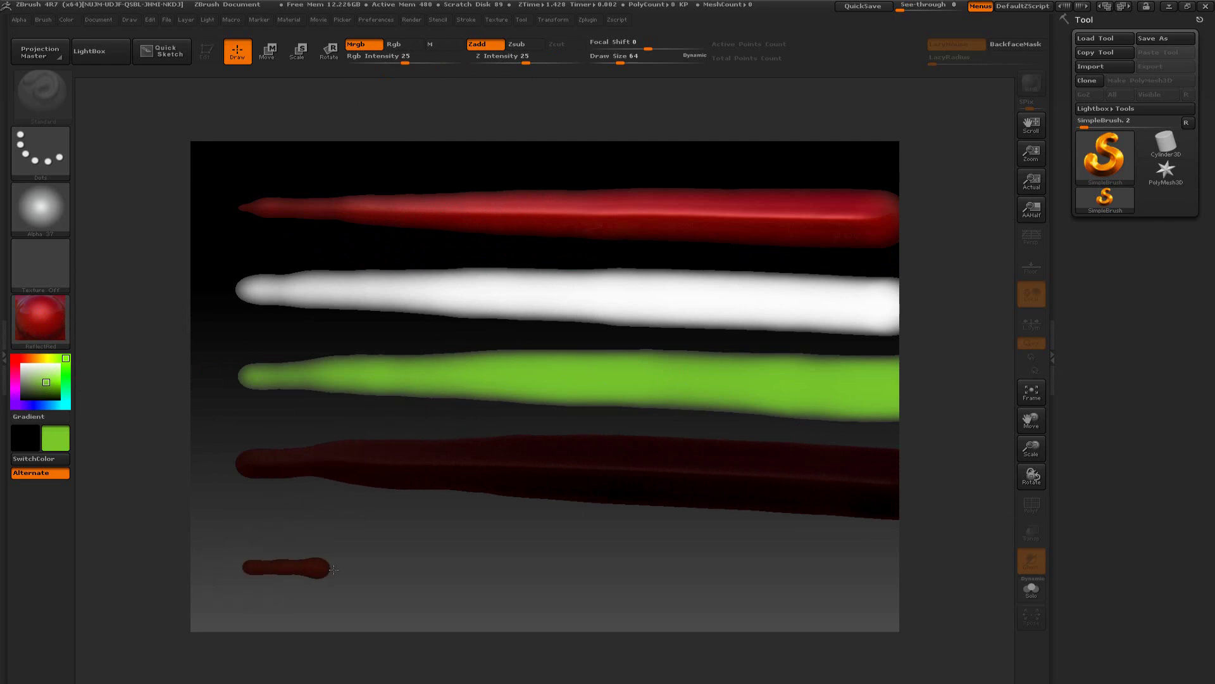
{"action": "mouse_move", "coordinate": [333, 569]}
{"action": "left_mouse_down"}
{"action": "mouse_move", "coordinate": [824, 584]}
{"action": "mouse_move", "coordinate": [947, 561]}
{"action": "left_mouse_up"}
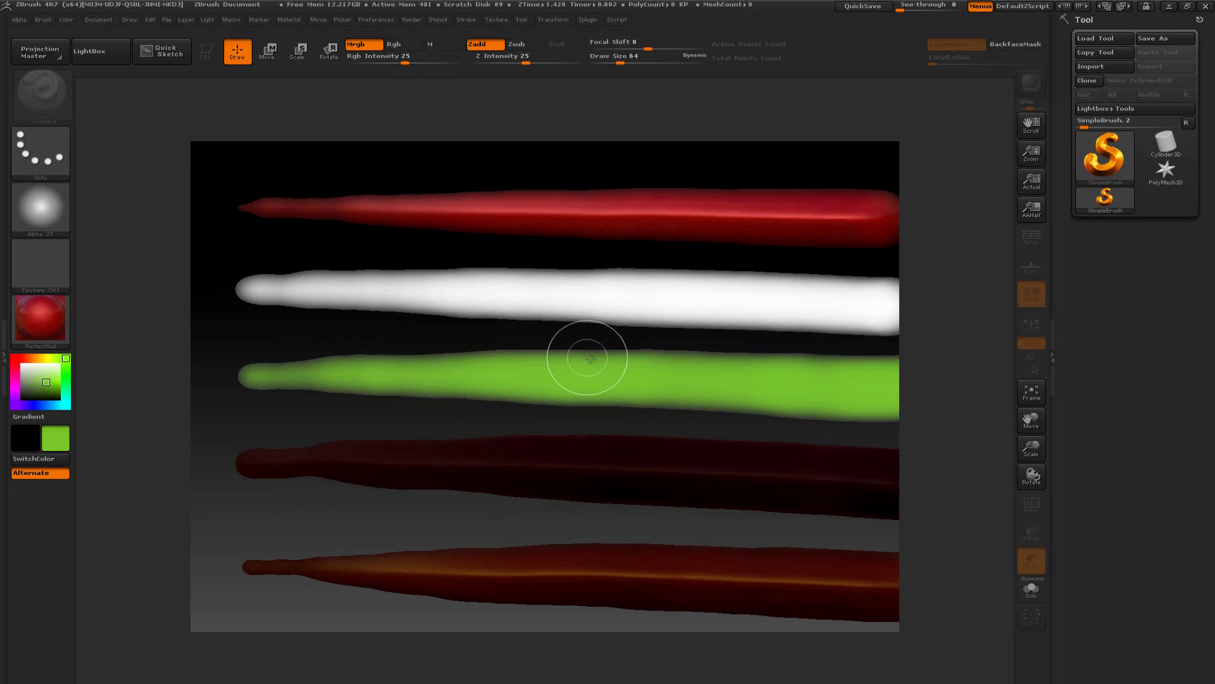
Undo all five horizontal strokes on the canvas.
{"action": "key", "text": "ctrl+z"}
{"action": "key", "text": "ctrl+z"}
{"action": "key", "text": "ctrl+z"}
{"action": "key", "text": "ctrl+z"}
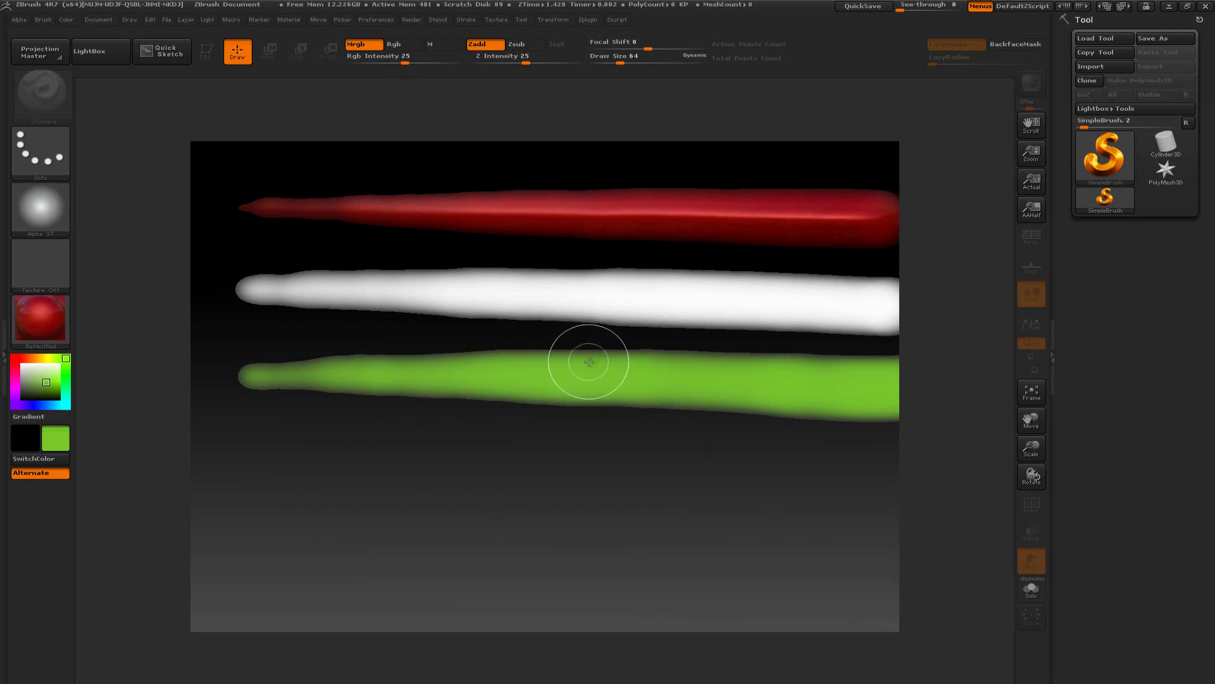
{"action": "key", "text": "ctrl+z"}
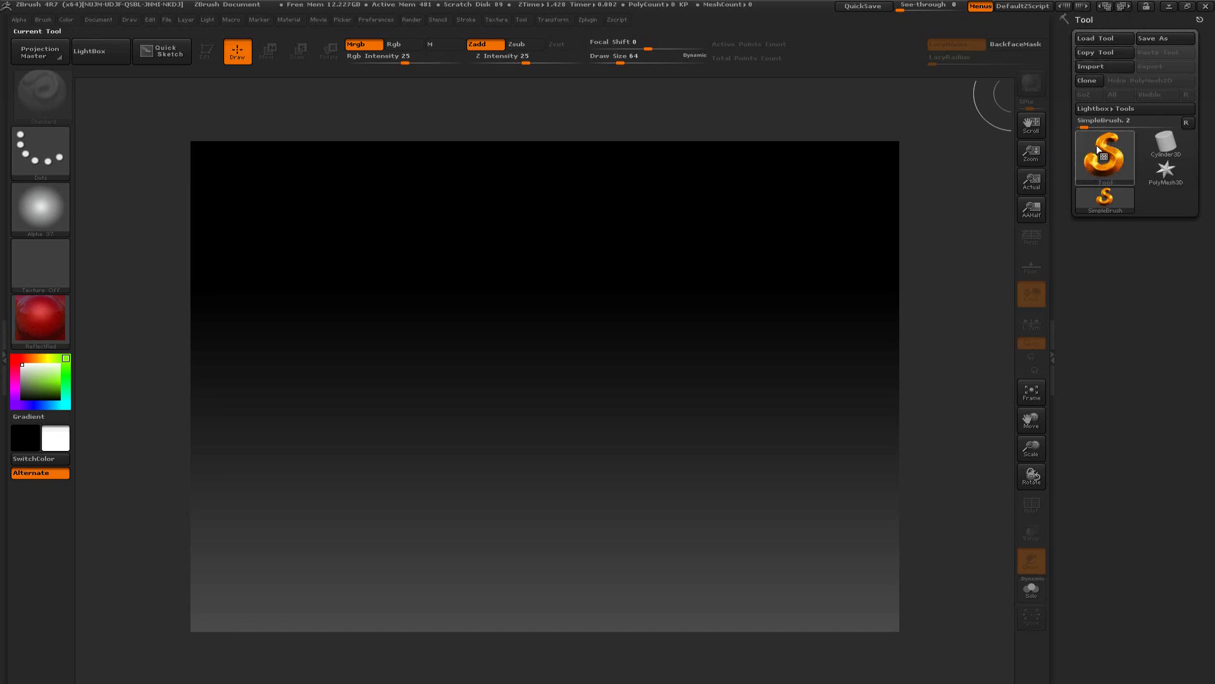
Choose the Sphere3D tool and draw a large sphere in the middle of the canvas.
{"action": "mouse_move", "coordinate": [1114, 149]}
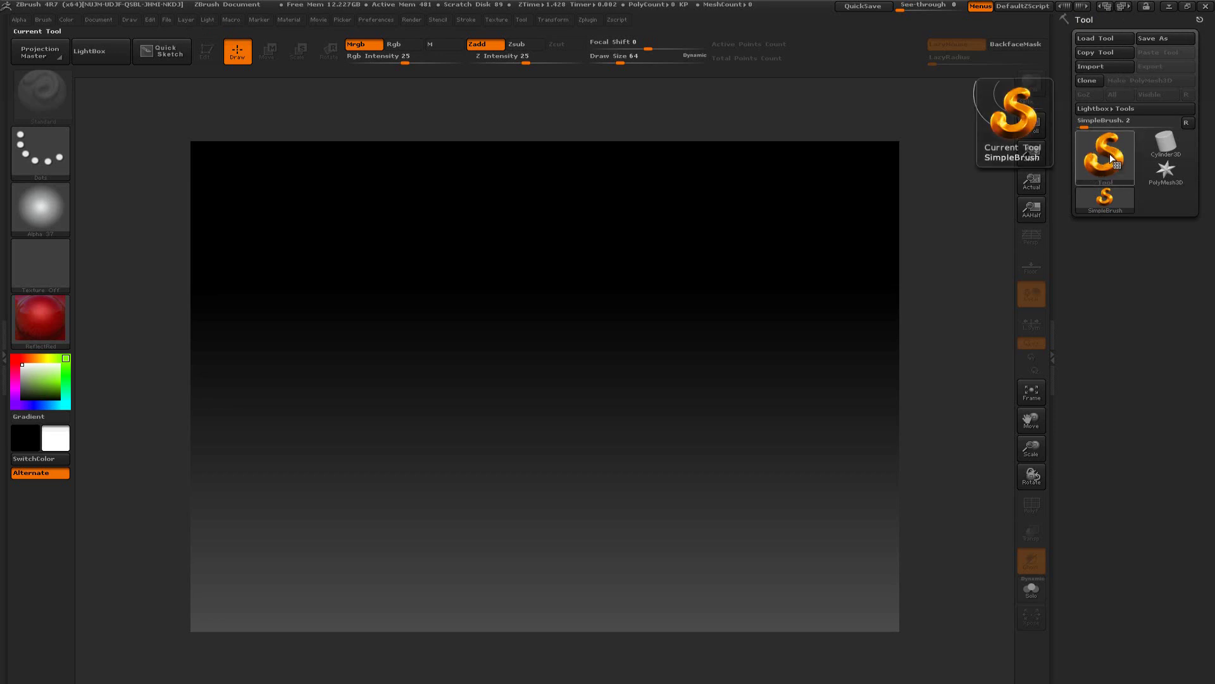
{"action": "left_click", "coordinate": [1108, 156]}
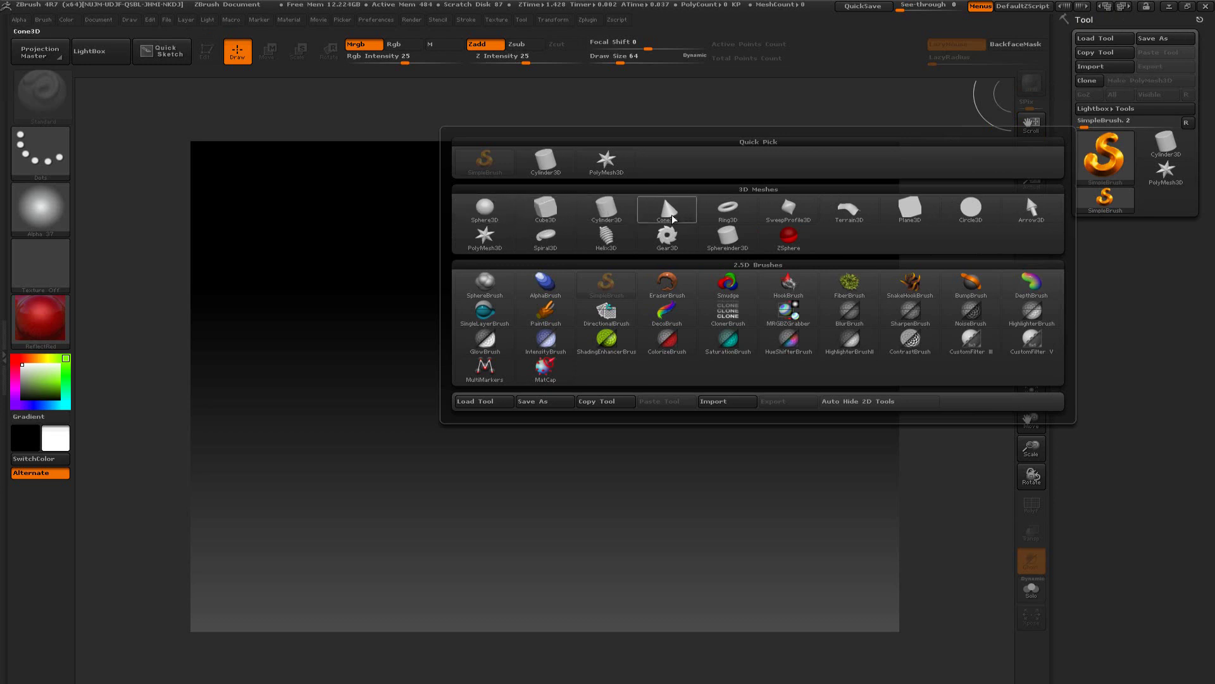
{"action": "mouse_move", "coordinate": [491, 214]}
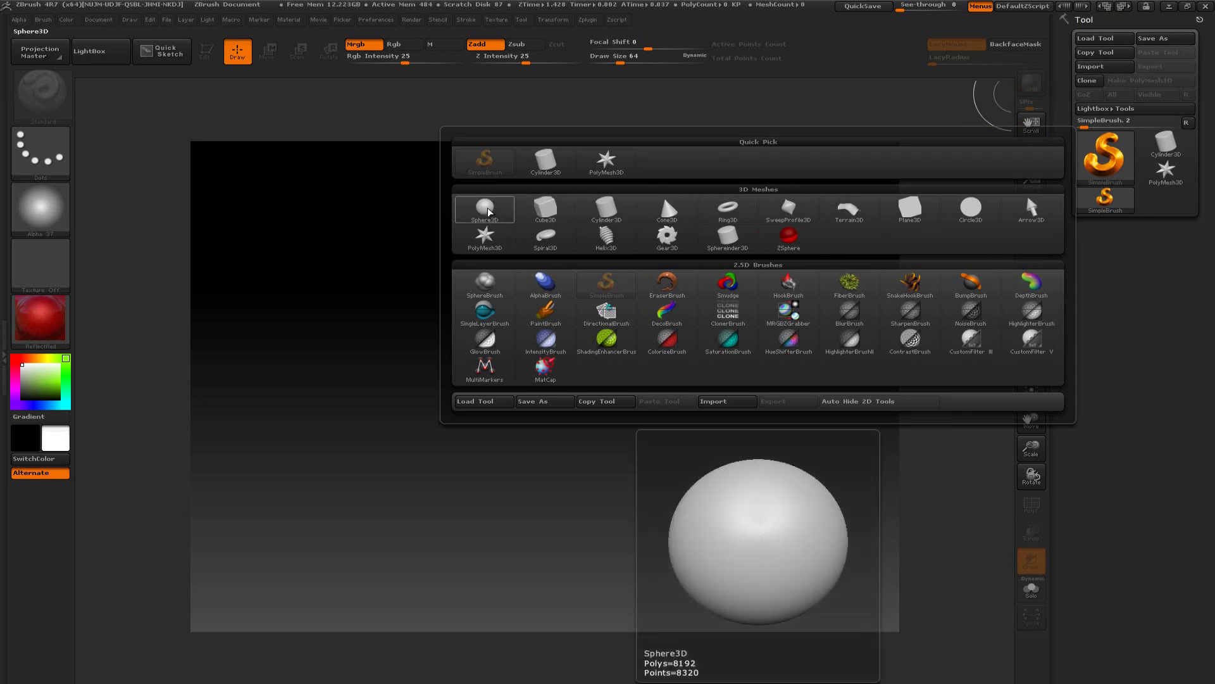
{"action": "left_click", "coordinate": [484, 208]}
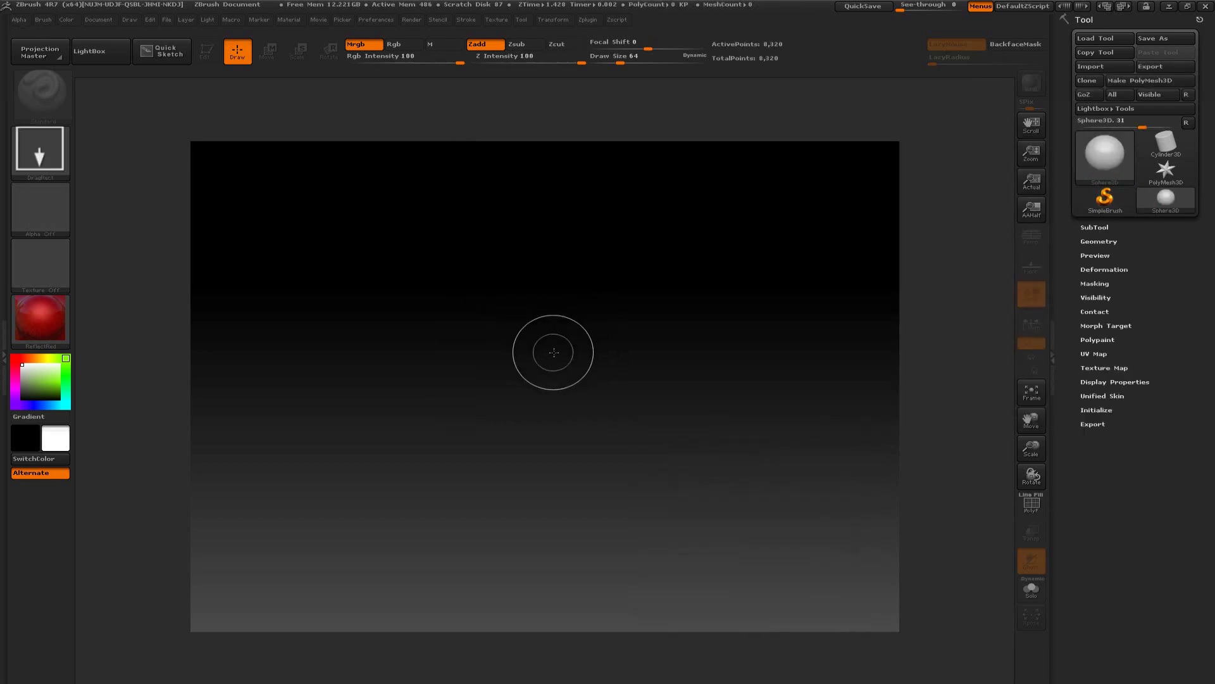
{"action": "left_click_drag", "start_coordinate": [552, 381], "coordinate": [554, 553]}
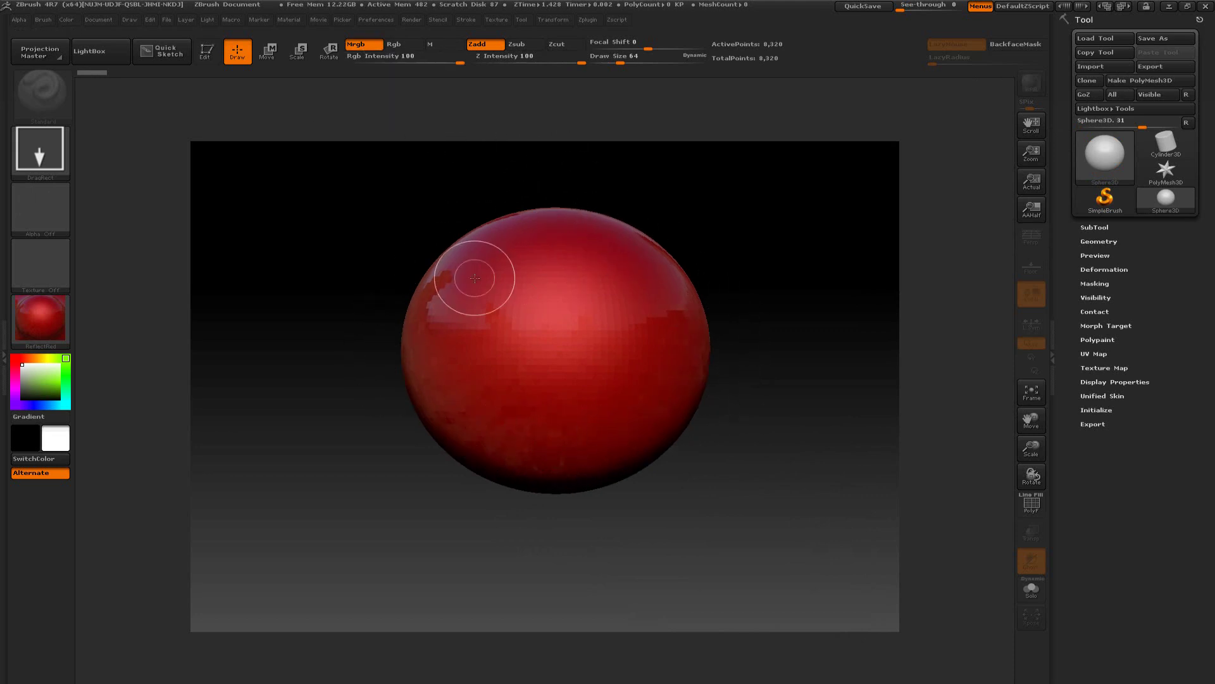
{"action": "mouse_move", "coordinate": [39, 325]}
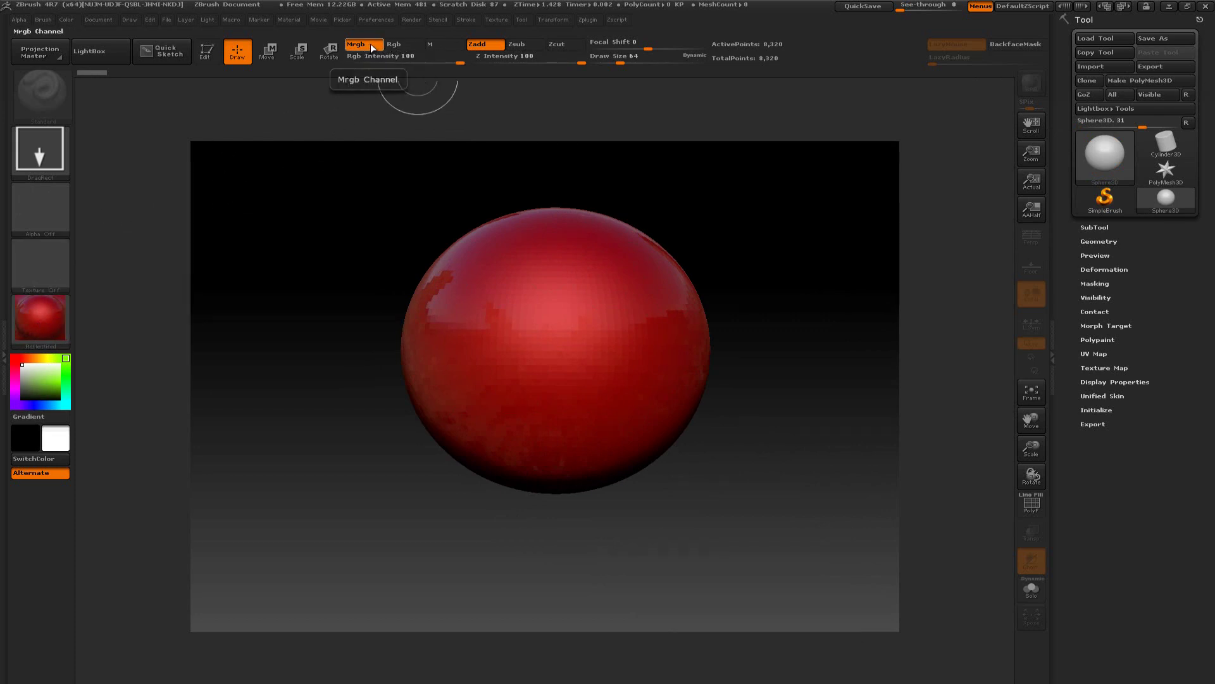
Try drawing a smaller sphere over the large sphere's upper-right edge with only the Rgb channel, and undo it.
{"action": "left_click", "coordinate": [418, 45]}
{"action": "mouse_move", "coordinate": [673, 279]}
{"action": "left_mouse_down"}
{"action": "mouse_move", "coordinate": [661, 278]}
{"action": "mouse_move", "coordinate": [727, 359]}
{"action": "left_mouse_up"}
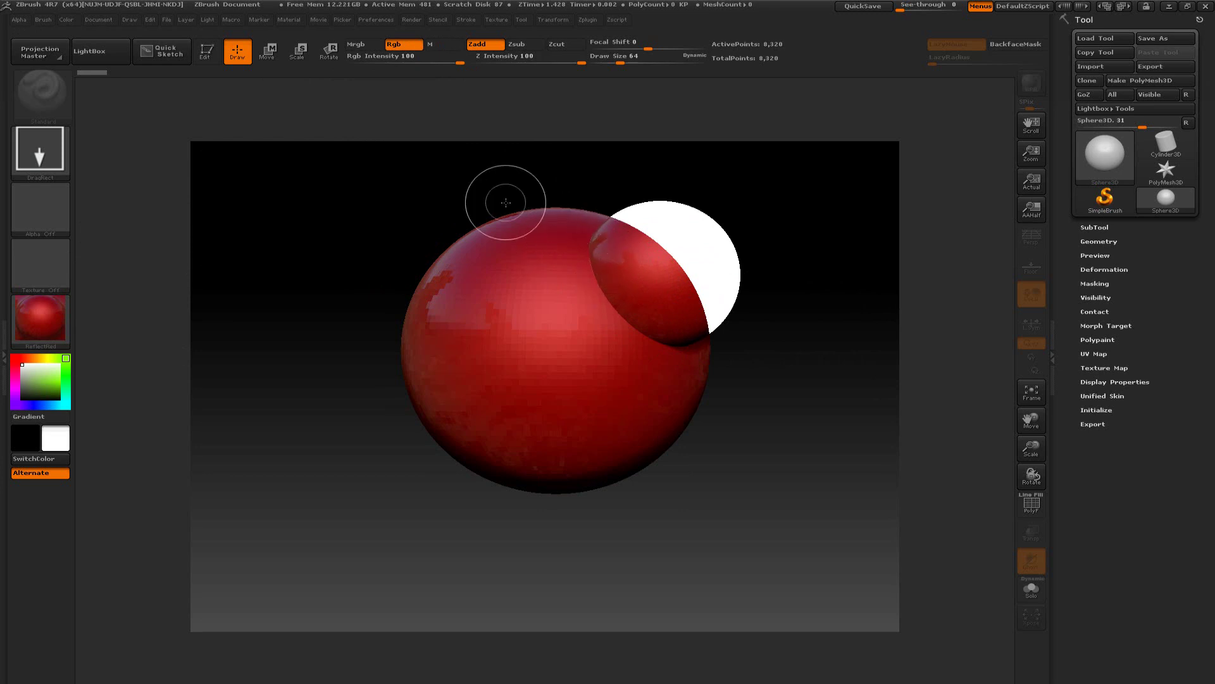
{"action": "key", "text": "ctrl+z"}
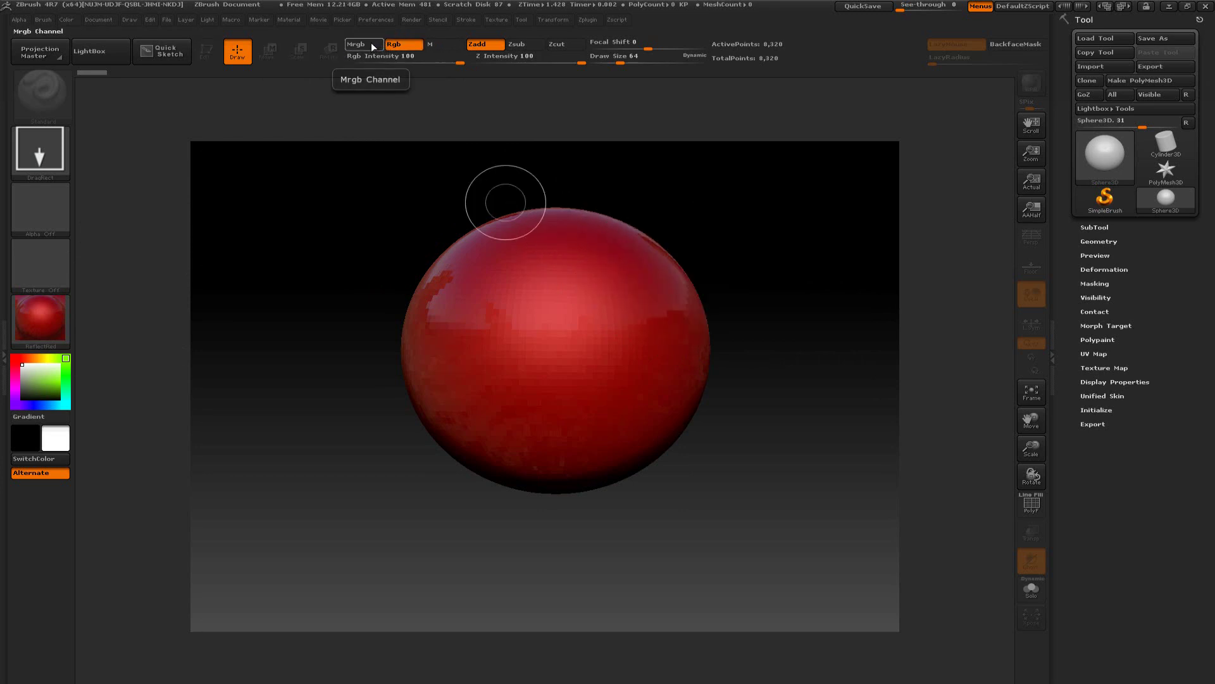
Switch to the Mrgb channel and draw a cluster of smaller overlapping spheres on and around the large sphere.
{"action": "left_click", "coordinate": [373, 44]}
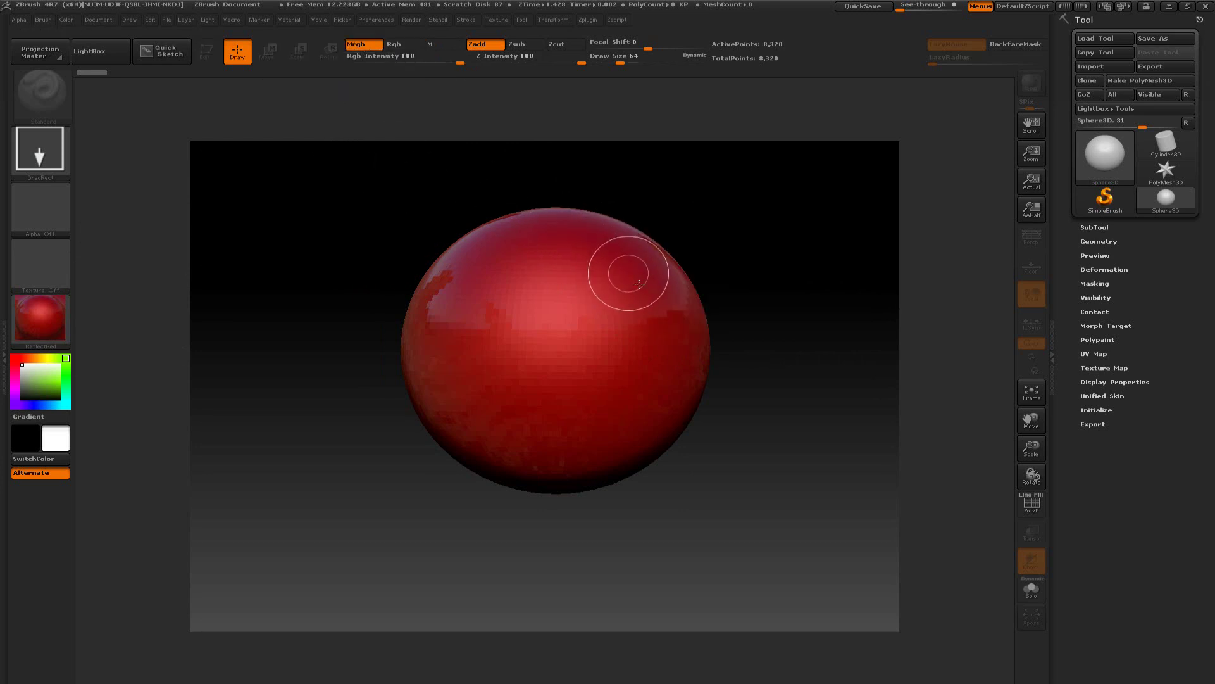
{"action": "left_click_drag", "start_coordinate": [686, 292], "coordinate": [719, 344]}
{"action": "left_click_drag", "start_coordinate": [444, 273], "coordinate": [515, 325]}
{"action": "left_click_drag", "start_coordinate": [572, 206], "coordinate": [587, 301]}
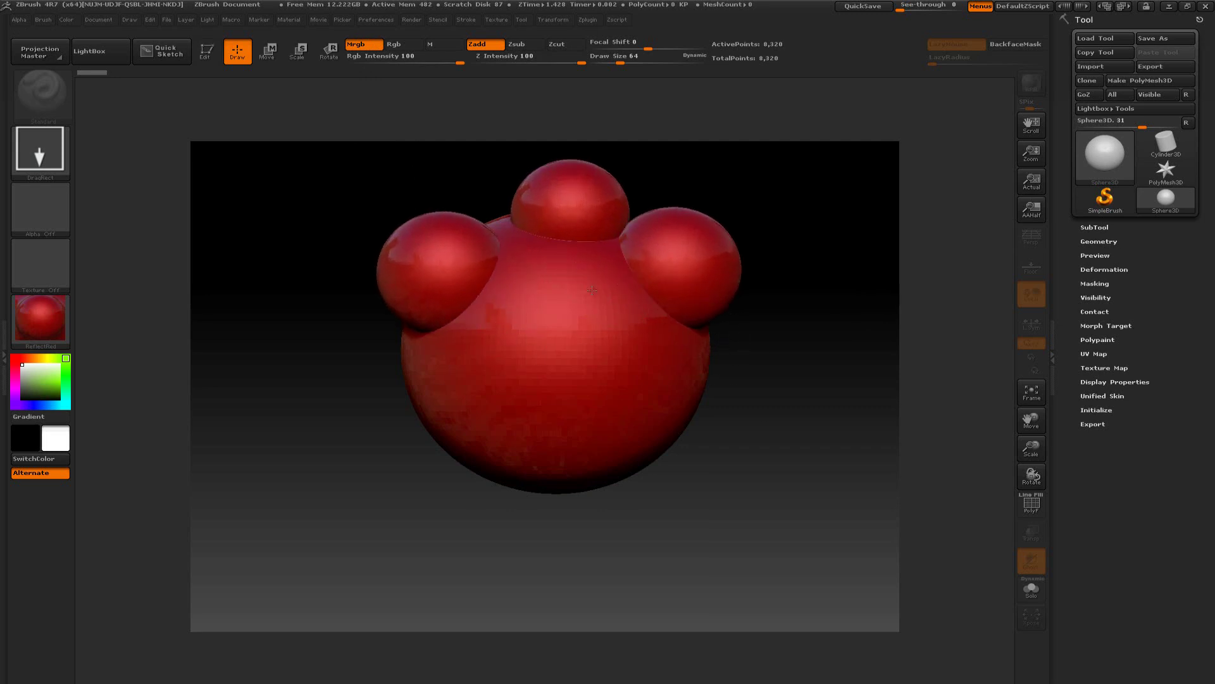
{"action": "left_click_drag", "start_coordinate": [415, 380], "coordinate": [515, 374]}
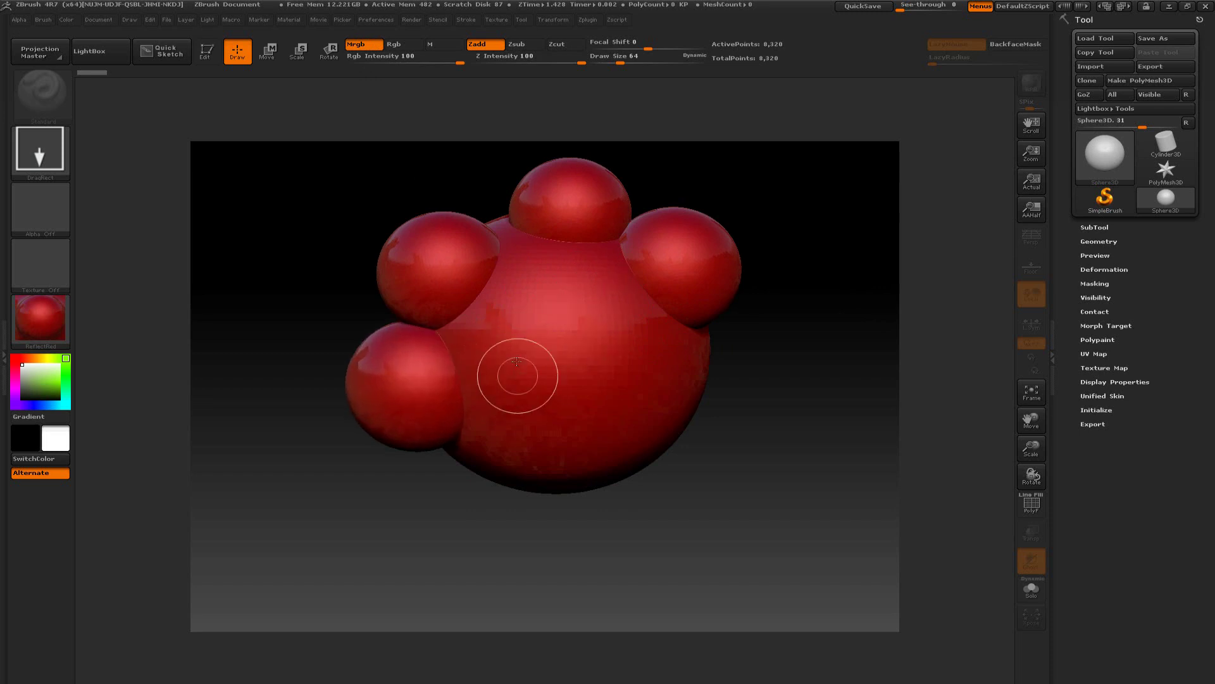
{"action": "left_click_drag", "start_coordinate": [465, 318], "coordinate": [561, 336]}
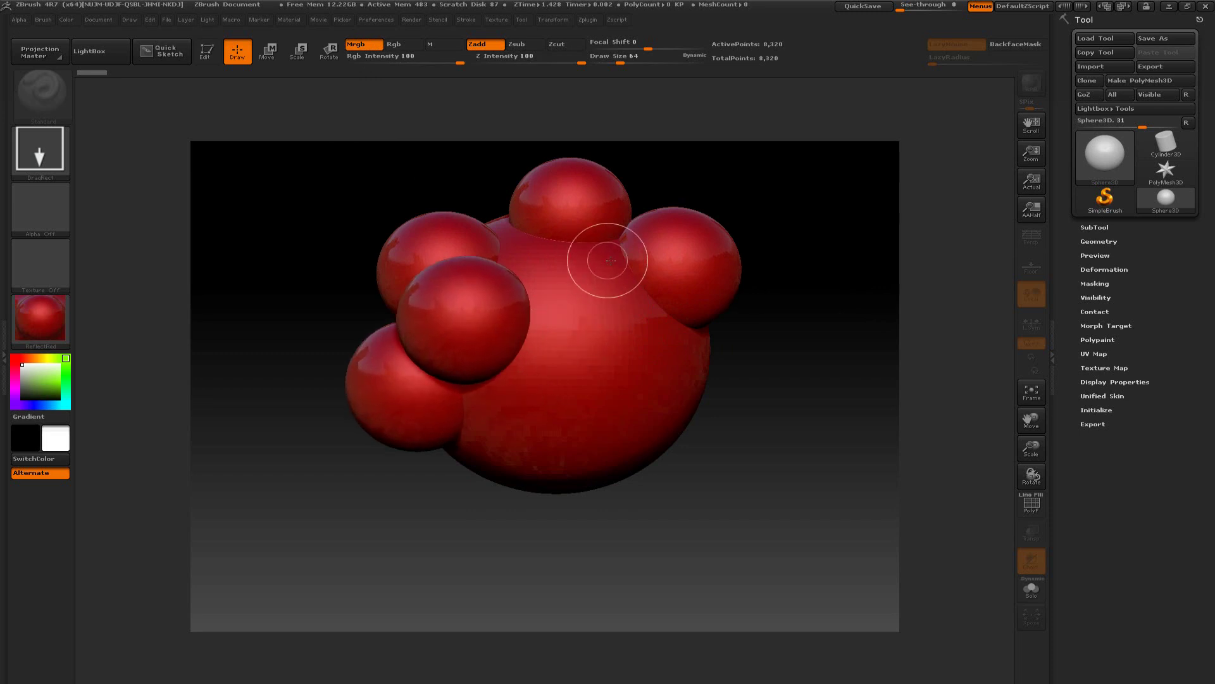
{"action": "left_click_drag", "start_coordinate": [609, 257], "coordinate": [640, 291]}
{"action": "left_click_drag", "start_coordinate": [543, 385], "coordinate": [607, 415]}
{"action": "left_click_drag", "start_coordinate": [822, 367], "coordinate": [896, 451]}
{"action": "left_click_drag", "start_coordinate": [712, 479], "coordinate": [802, 569]}
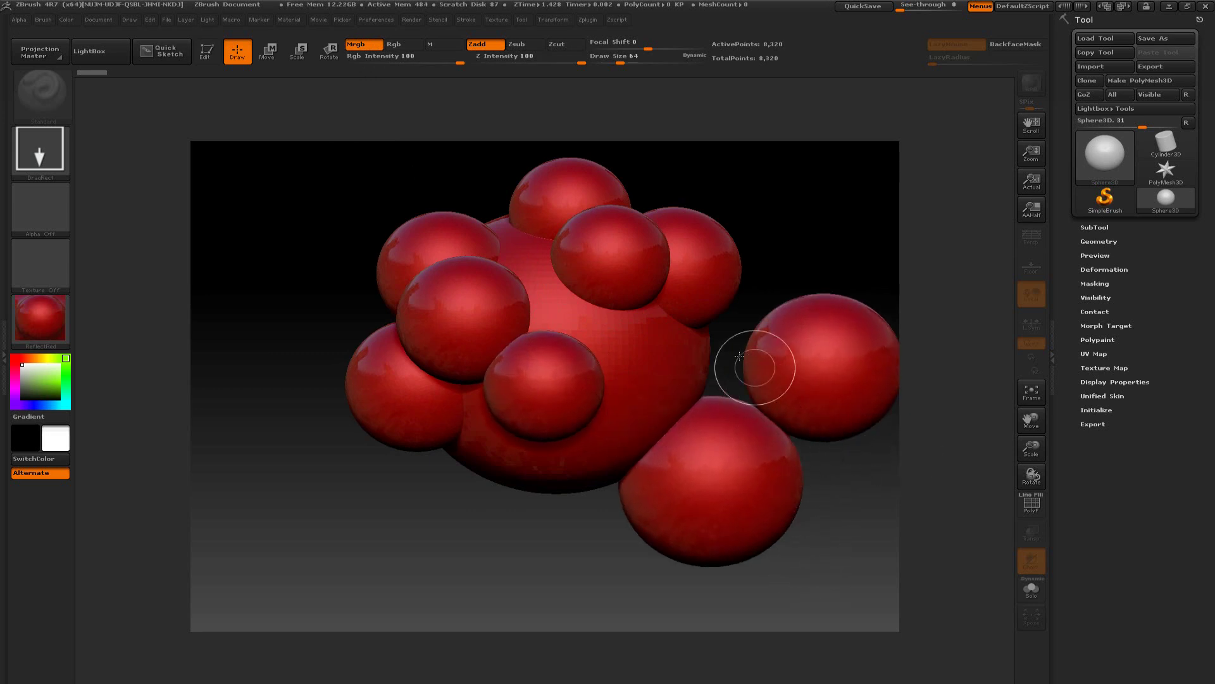
{"action": "left_click_drag", "start_coordinate": [739, 356], "coordinate": [833, 402]}
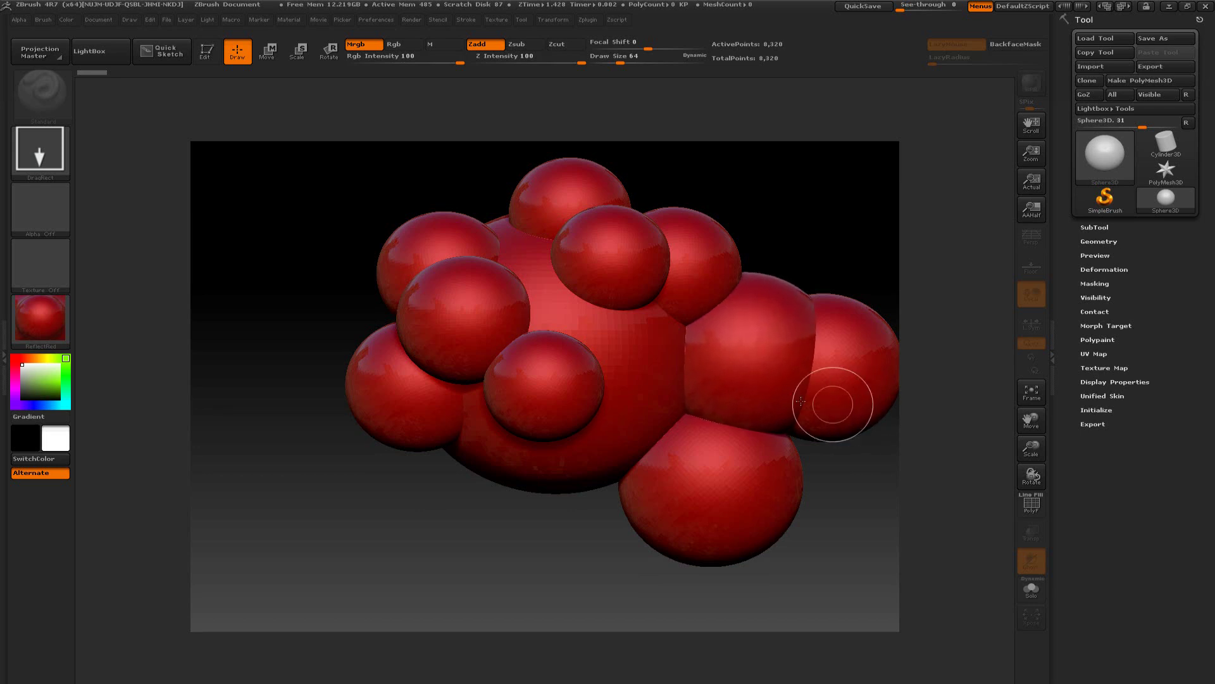
{"action": "left_click_drag", "start_coordinate": [358, 297], "coordinate": [473, 342]}
{"action": "left_click_drag", "start_coordinate": [479, 172], "coordinate": [602, 265]}
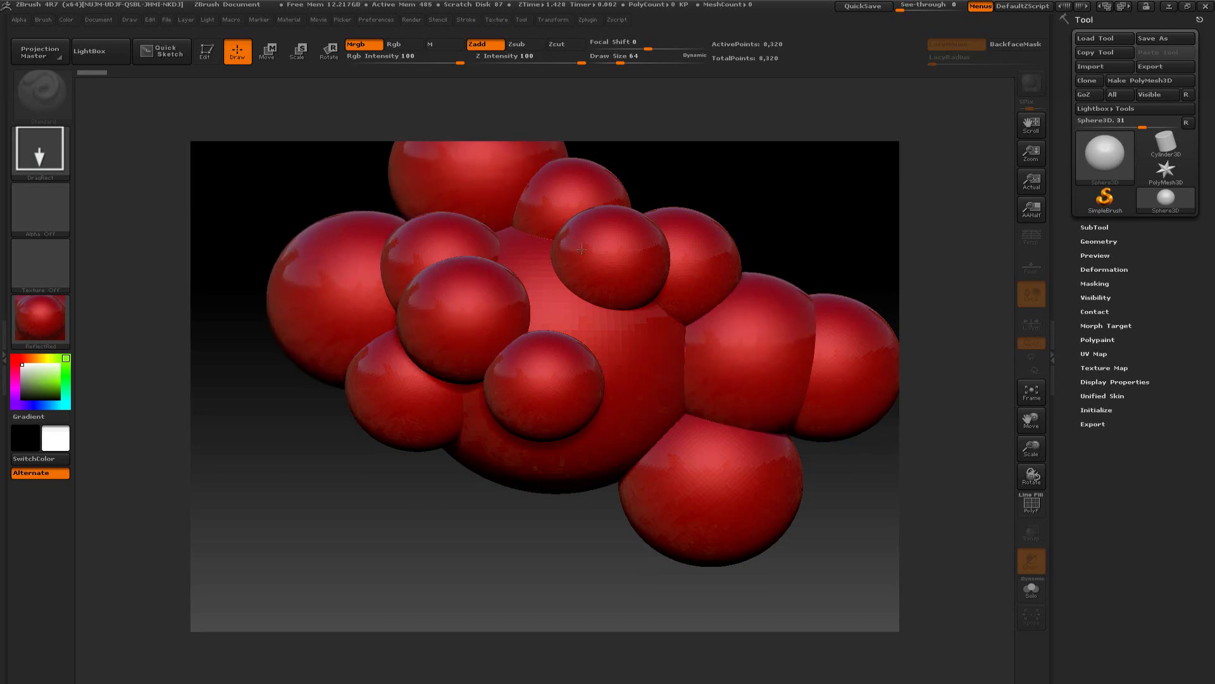
{"action": "left_click_drag", "start_coordinate": [668, 183], "coordinate": [763, 244]}
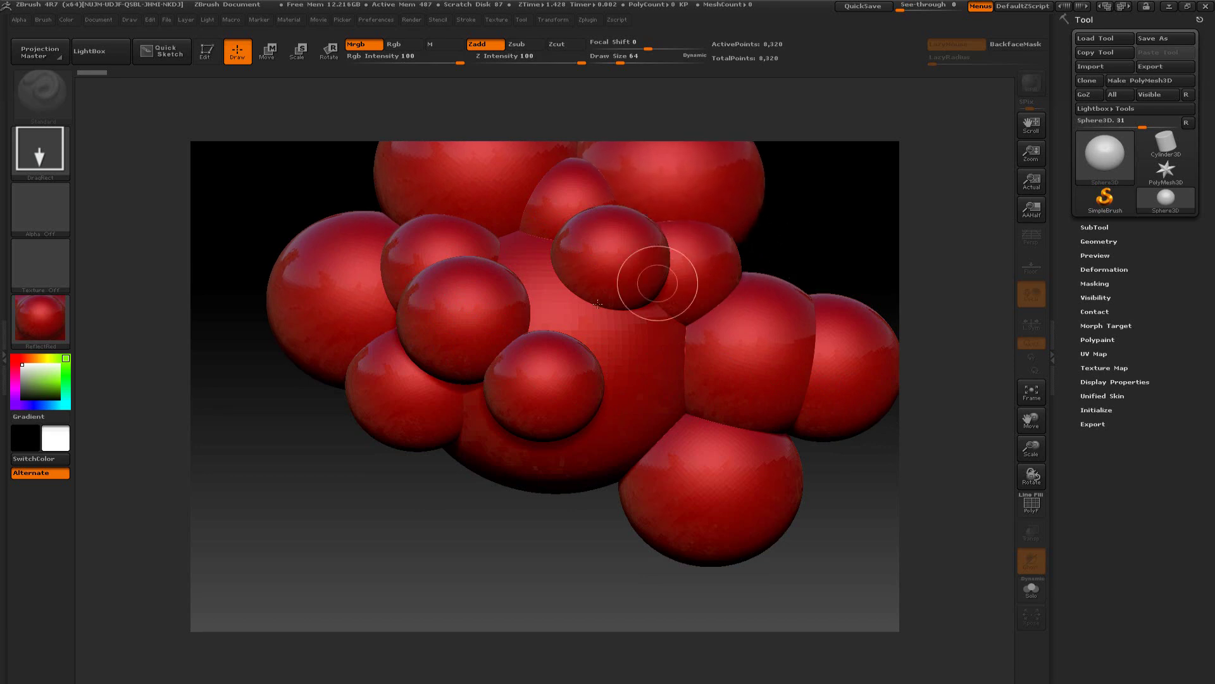
{"action": "left_click_drag", "start_coordinate": [560, 300], "coordinate": [597, 300]}
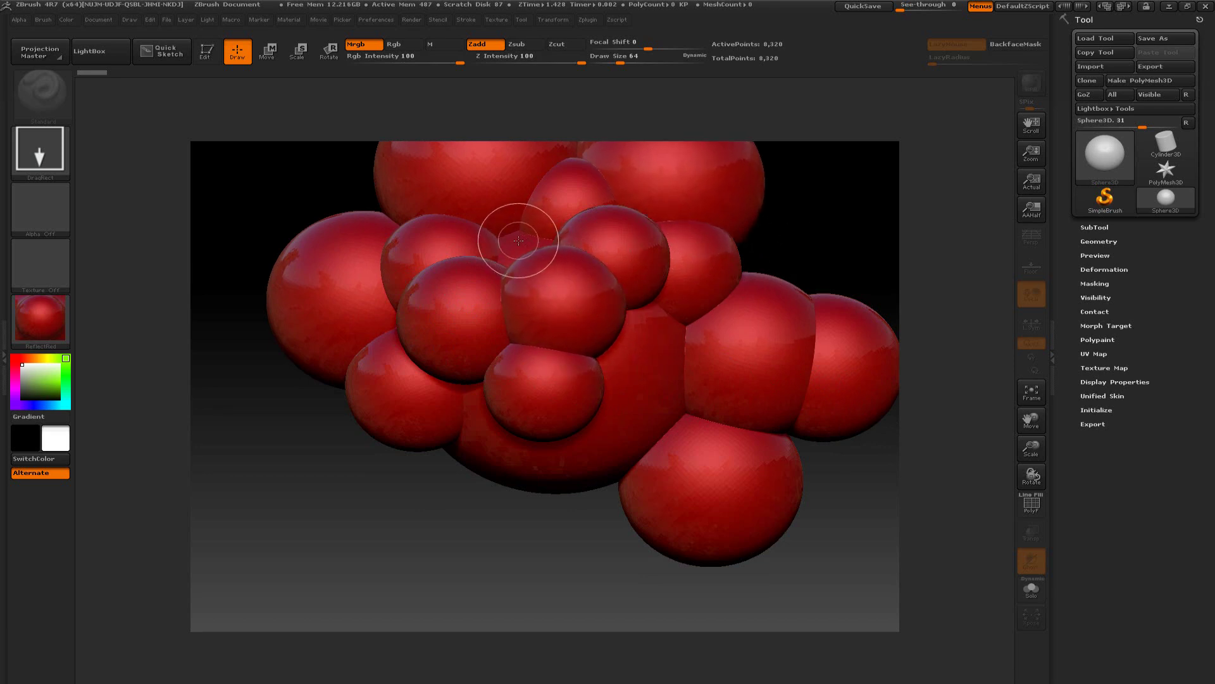
{"action": "left_click_drag", "start_coordinate": [515, 238], "coordinate": [611, 283]}
{"action": "left_click_drag", "start_coordinate": [669, 347], "coordinate": [629, 374]}
{"action": "left_click_drag", "start_coordinate": [611, 441], "coordinate": [692, 502]}
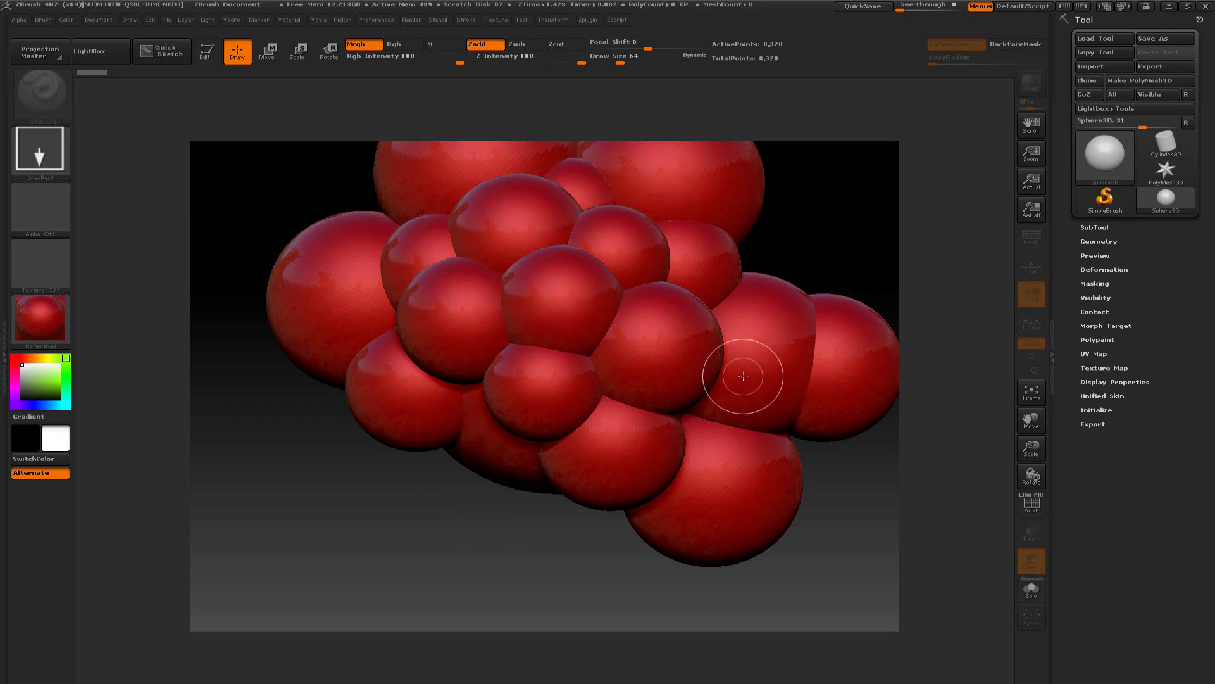
Clear the canvas, draw one large sphere in the middle and put it into Edit mode.
{"action": "key", "text": "ctrl+n"}
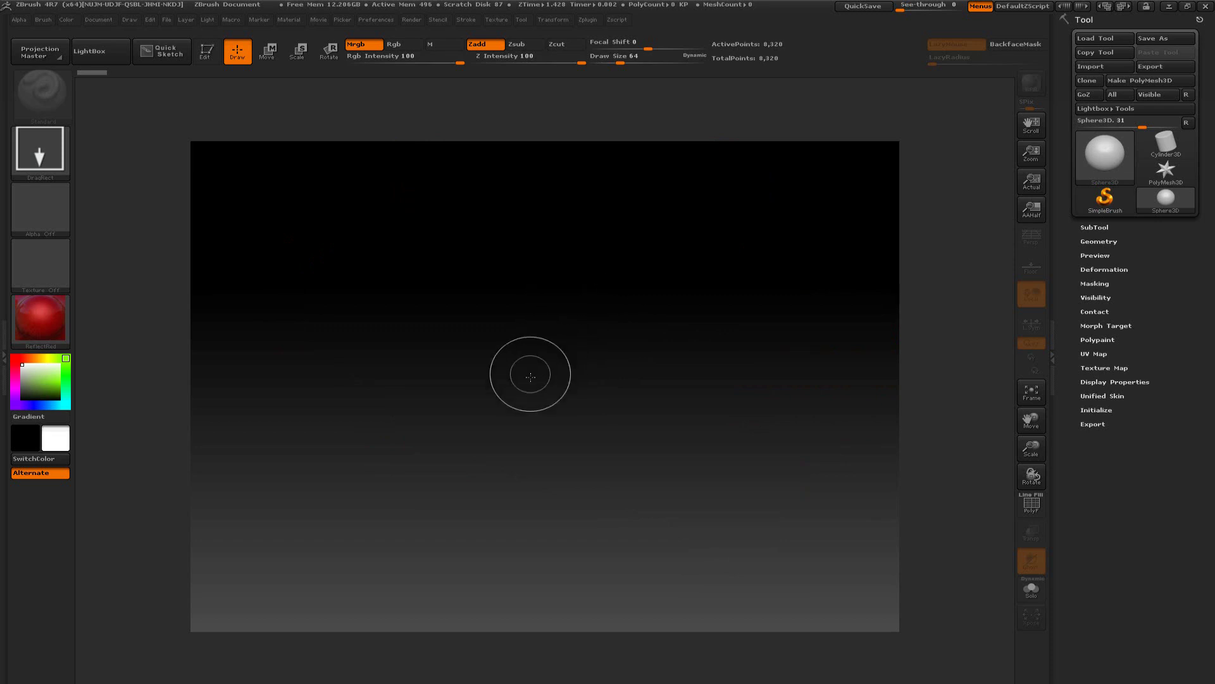
{"action": "left_click_drag", "start_coordinate": [535, 372], "coordinate": [538, 588]}
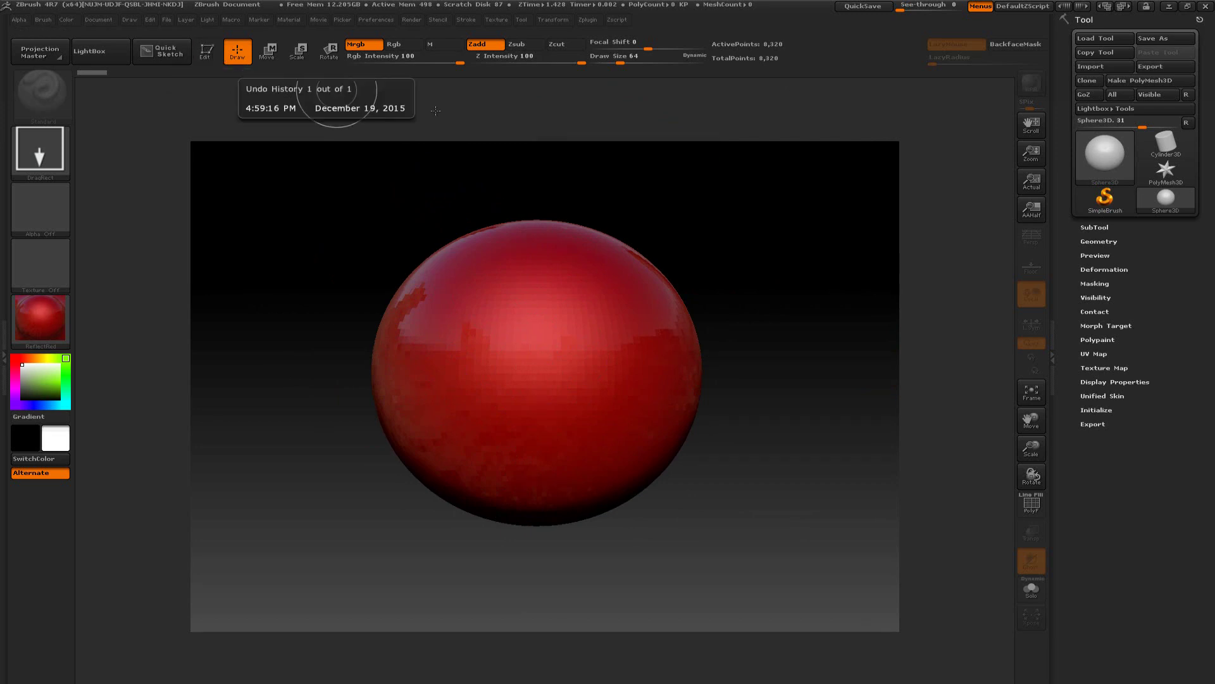
{"action": "key", "text": "t"}
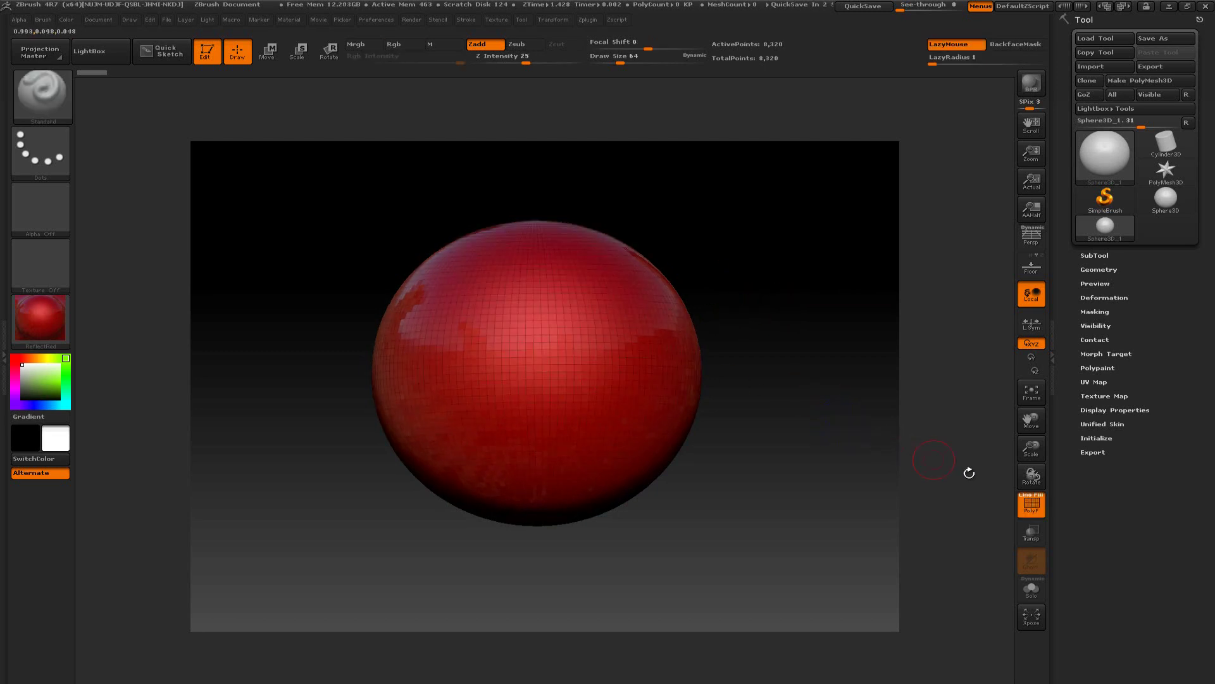
With the polygon wireframe displayed, practise rotating, panning and zooming the view around the sphere.
{"action": "left_click", "coordinate": [1033, 505]}
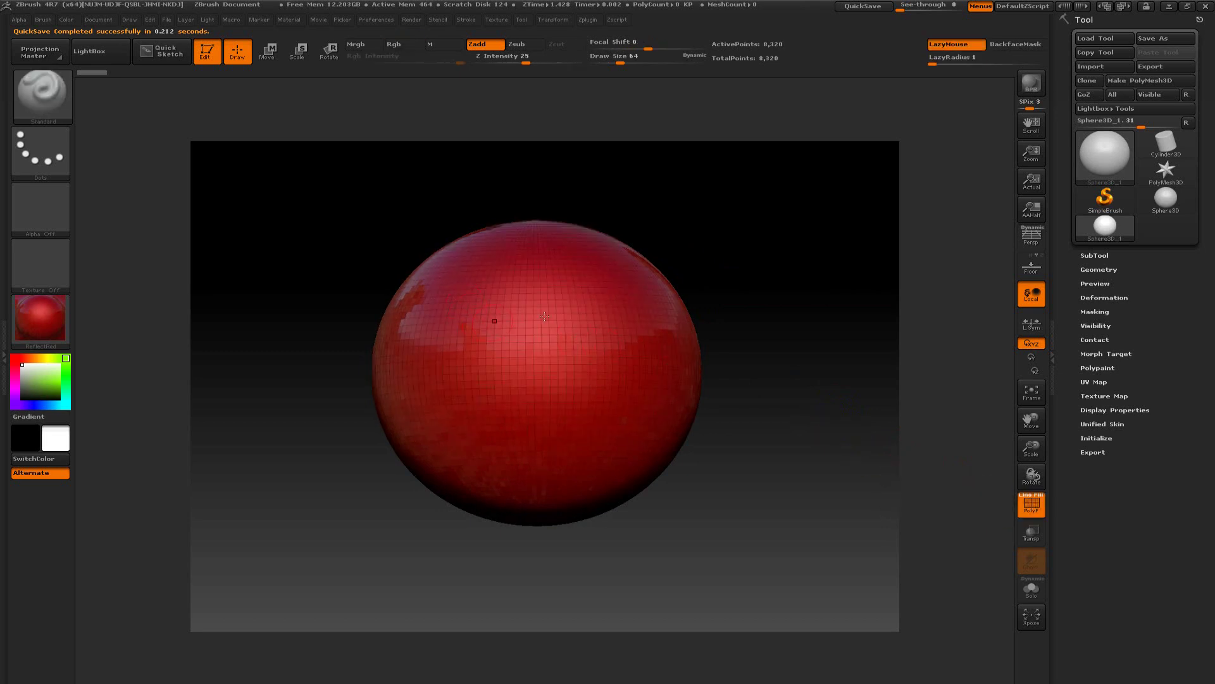
{"action": "left_click_drag", "start_coordinate": [746, 274], "coordinate": [748, 329]}
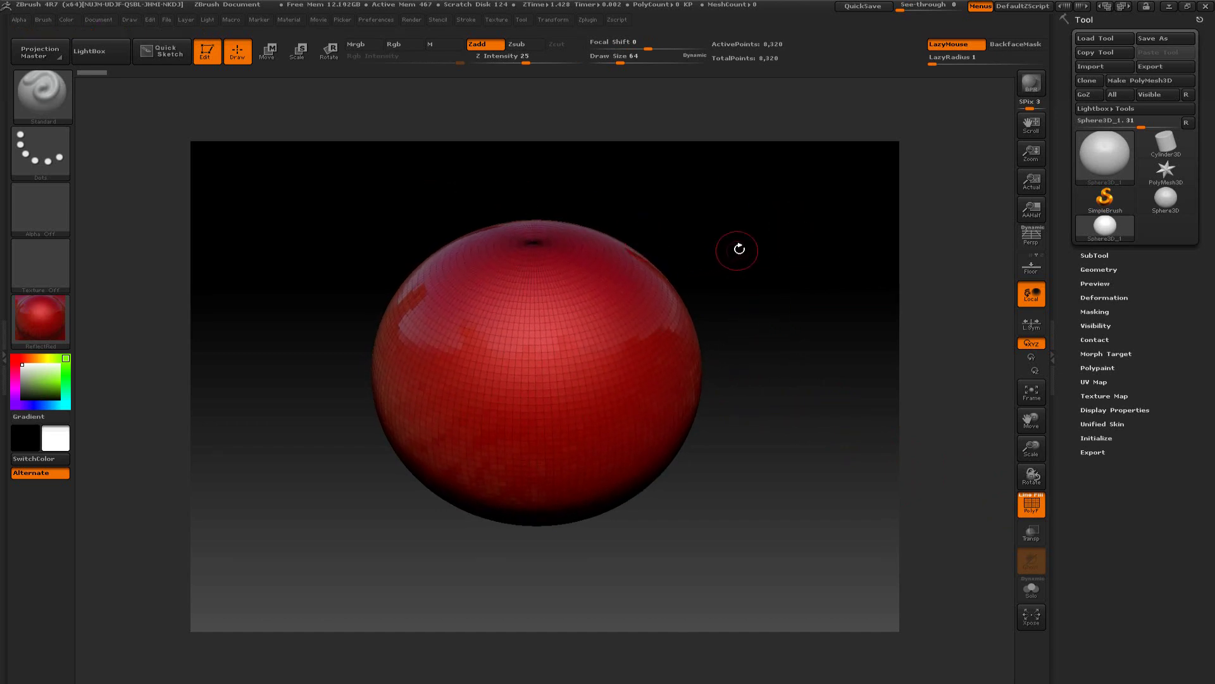
{"action": "left_click_drag", "start_coordinate": [749, 264], "coordinate": [705, 291], "text": "alt"}
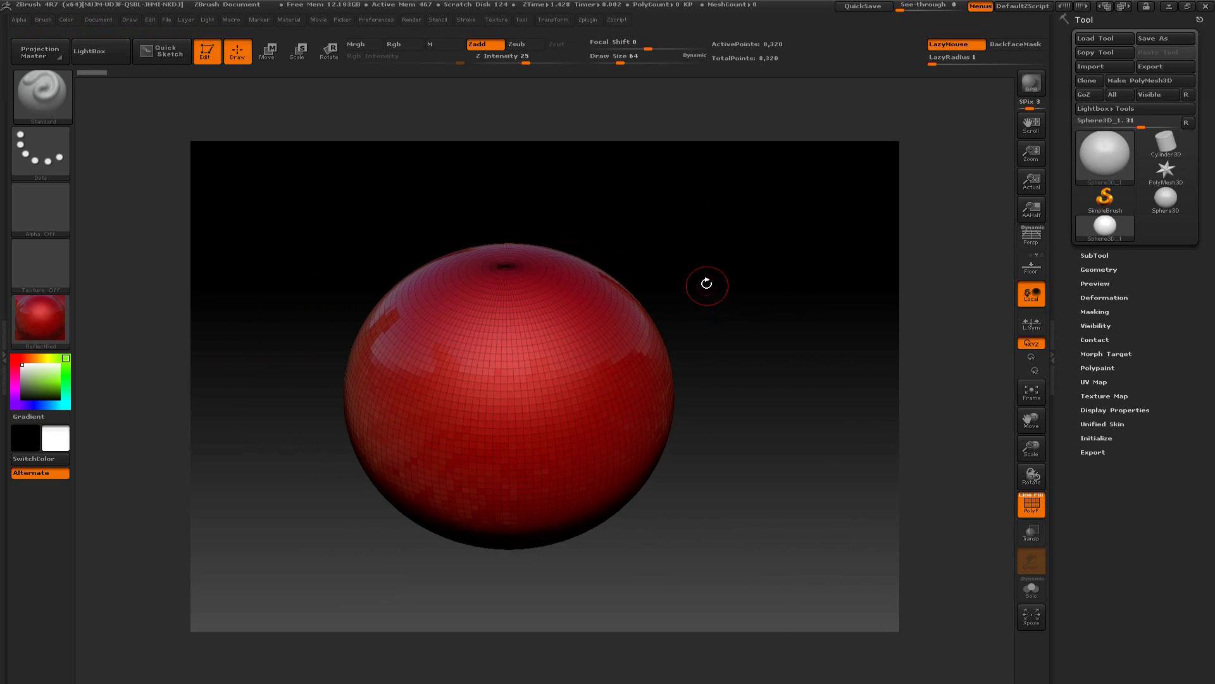
{"action": "left_click_drag", "start_coordinate": [711, 268], "coordinate": [709, 285], "text": "alt"}
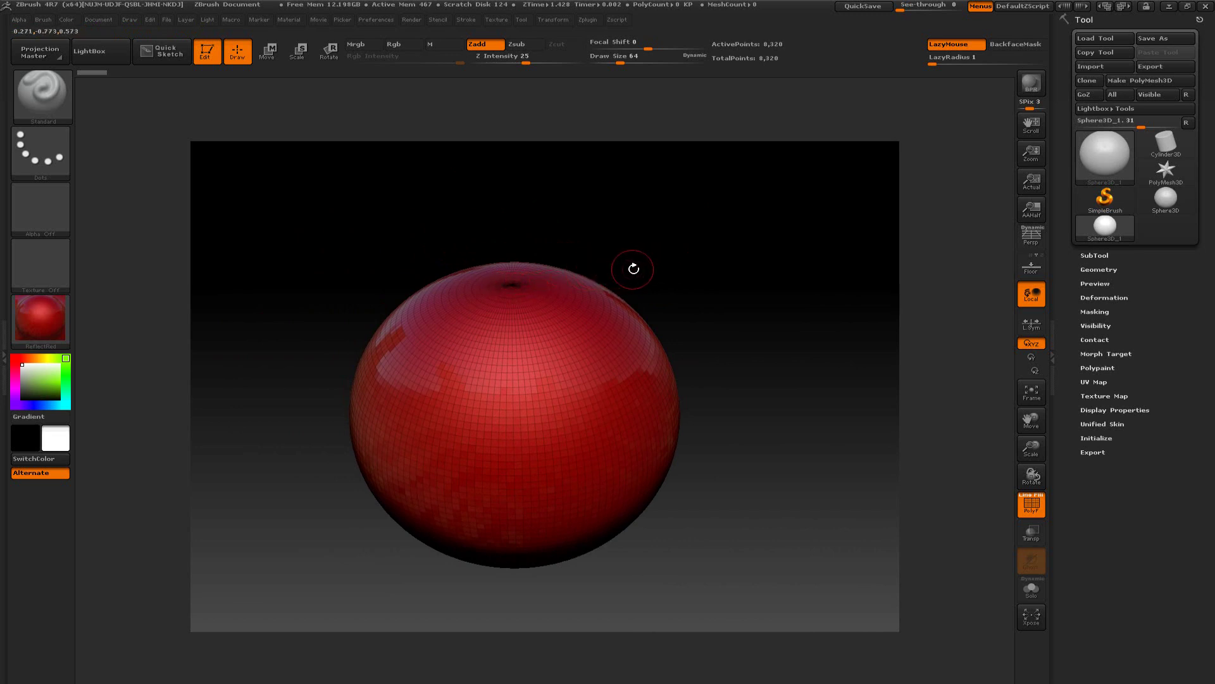
{"action": "key", "text": "ctrl"}
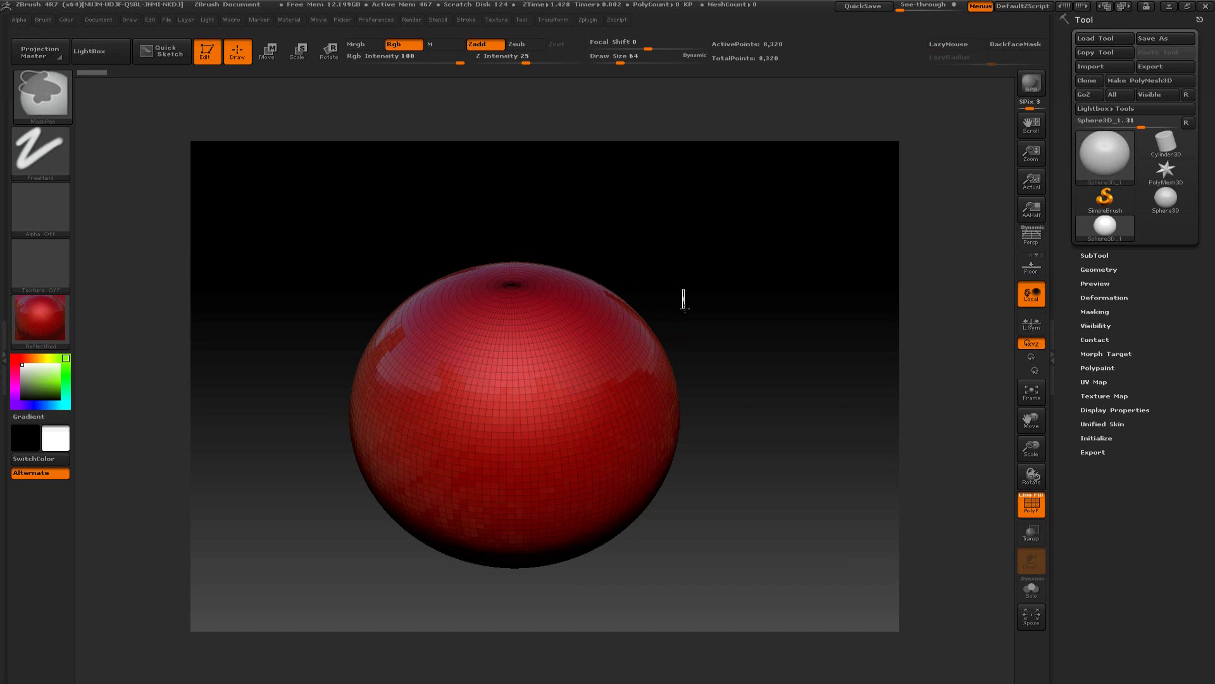
{"action": "mouse_move", "coordinate": [684, 300]}
{"action": "left_mouse_down", "text": "ctrl"}
{"action": "mouse_move", "coordinate": [705, 306]}
{"action": "mouse_move", "coordinate": [691, 302]}
{"action": "left_mouse_up", "text": "ctrl"}
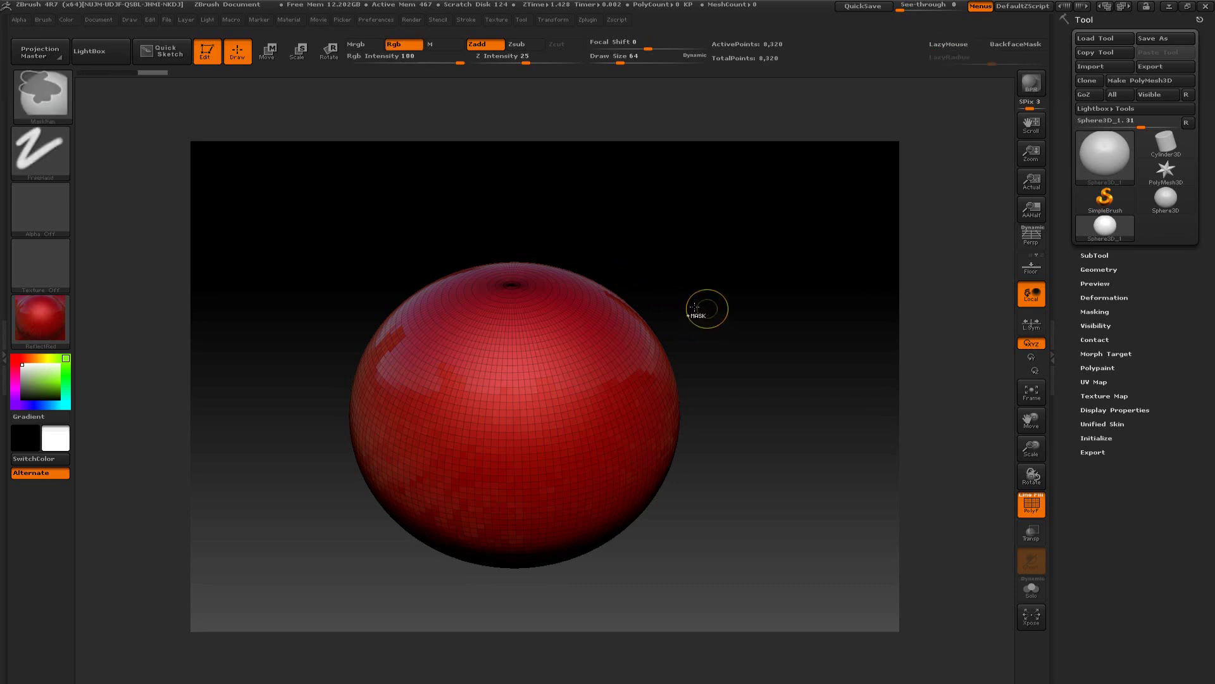
{"action": "key", "text": "f"}
{"action": "left_click_drag", "start_coordinate": [692, 312], "coordinate": [722, 303]}
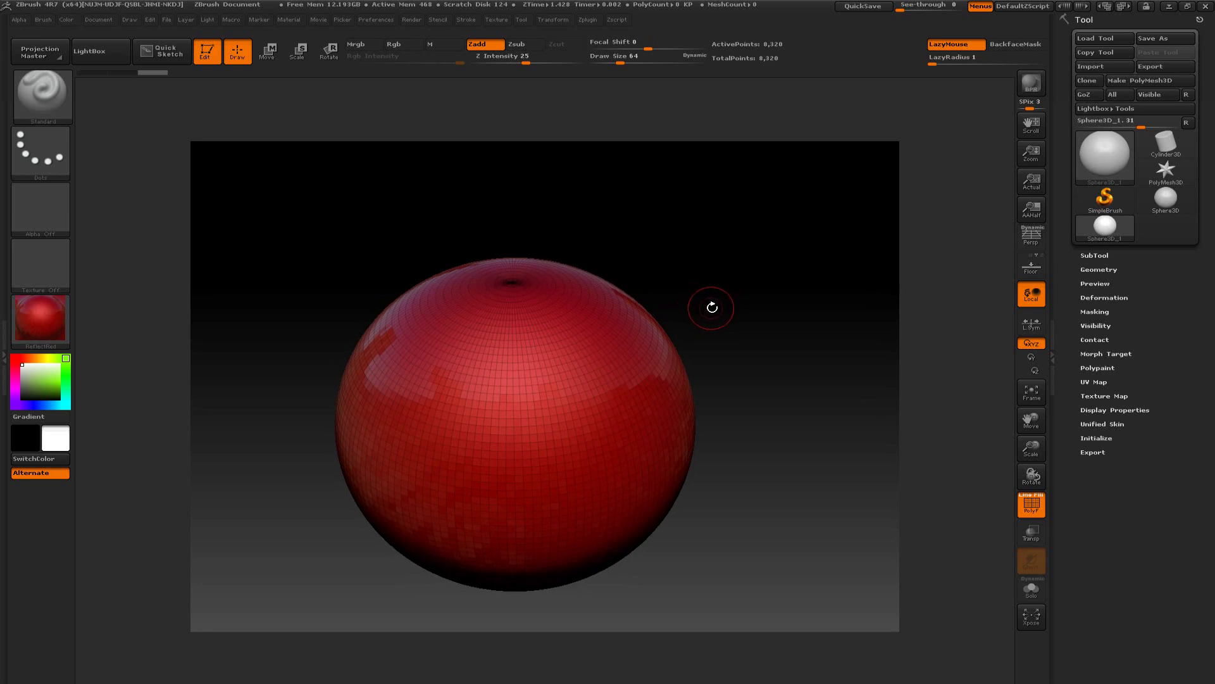
{"action": "left_click_drag", "start_coordinate": [716, 306], "coordinate": [749, 222]}
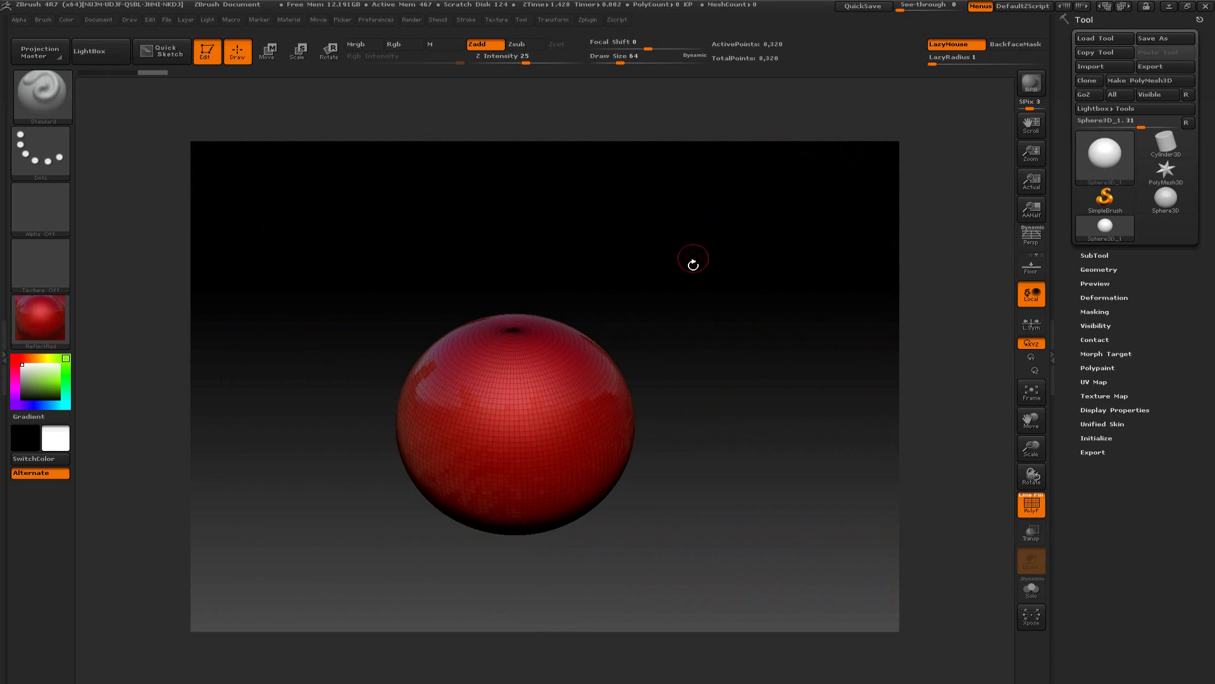
{"action": "left_click_drag", "start_coordinate": [703, 372], "coordinate": [704, 450]}
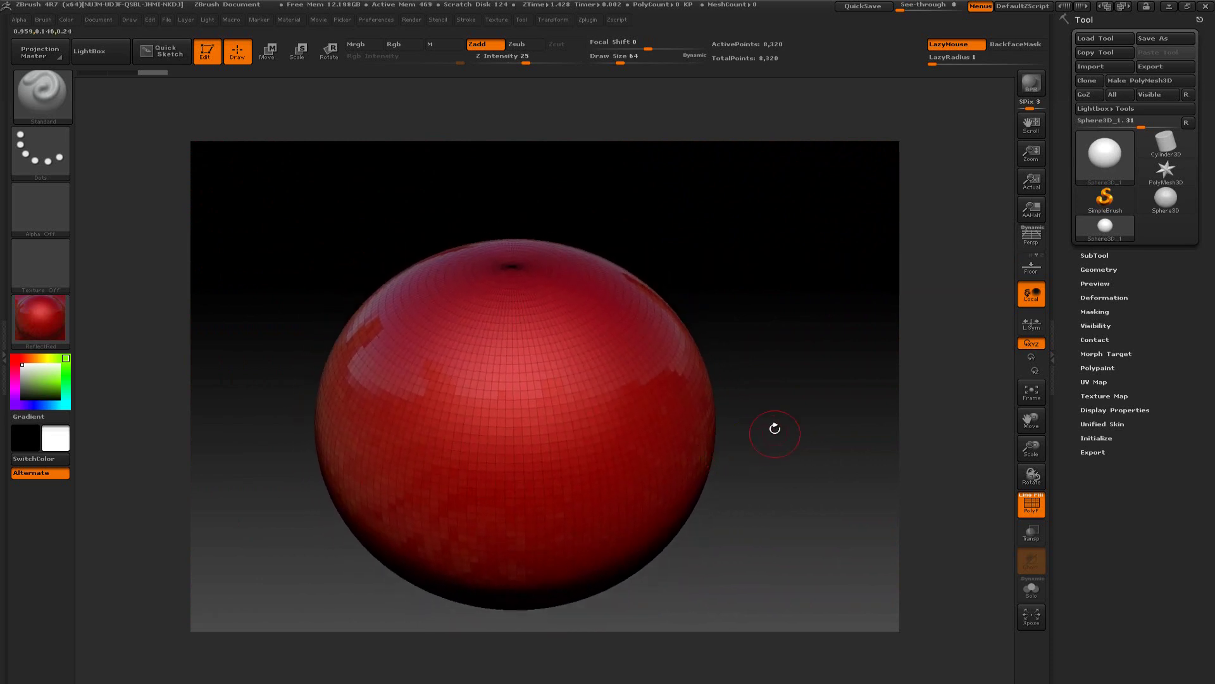
{"action": "left_click_drag", "start_coordinate": [775, 429], "coordinate": [776, 383]}
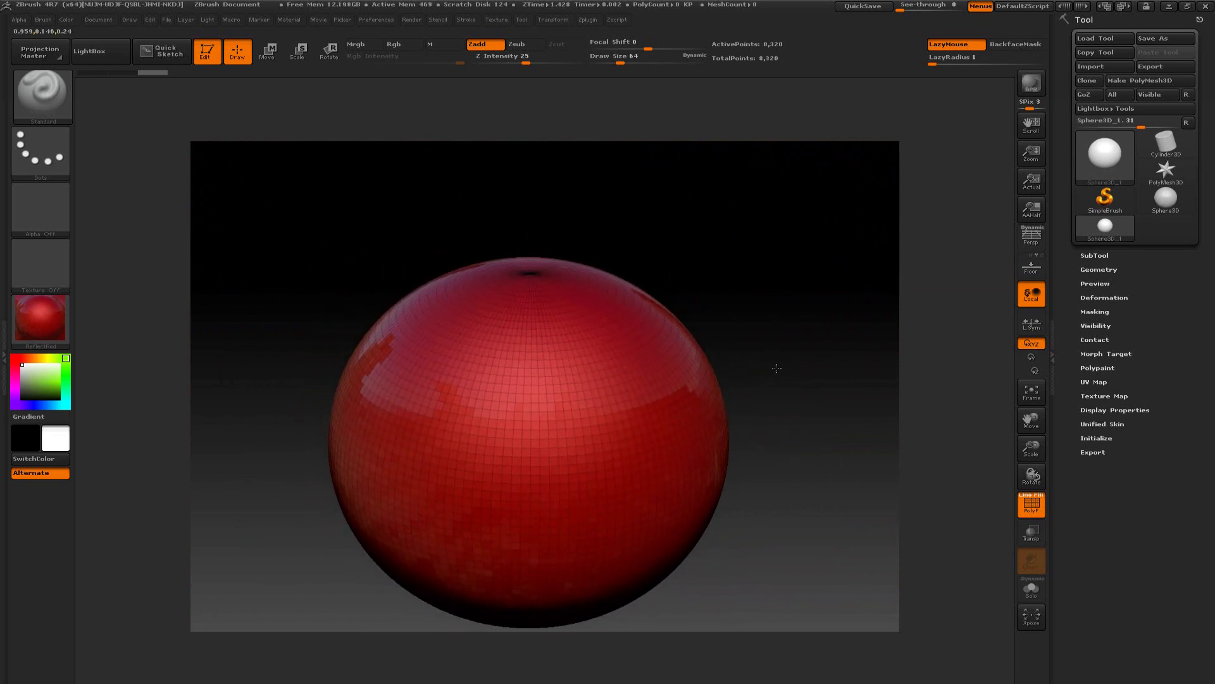
{"action": "left_click_drag", "start_coordinate": [785, 368], "coordinate": [766, 311], "text": "alt"}
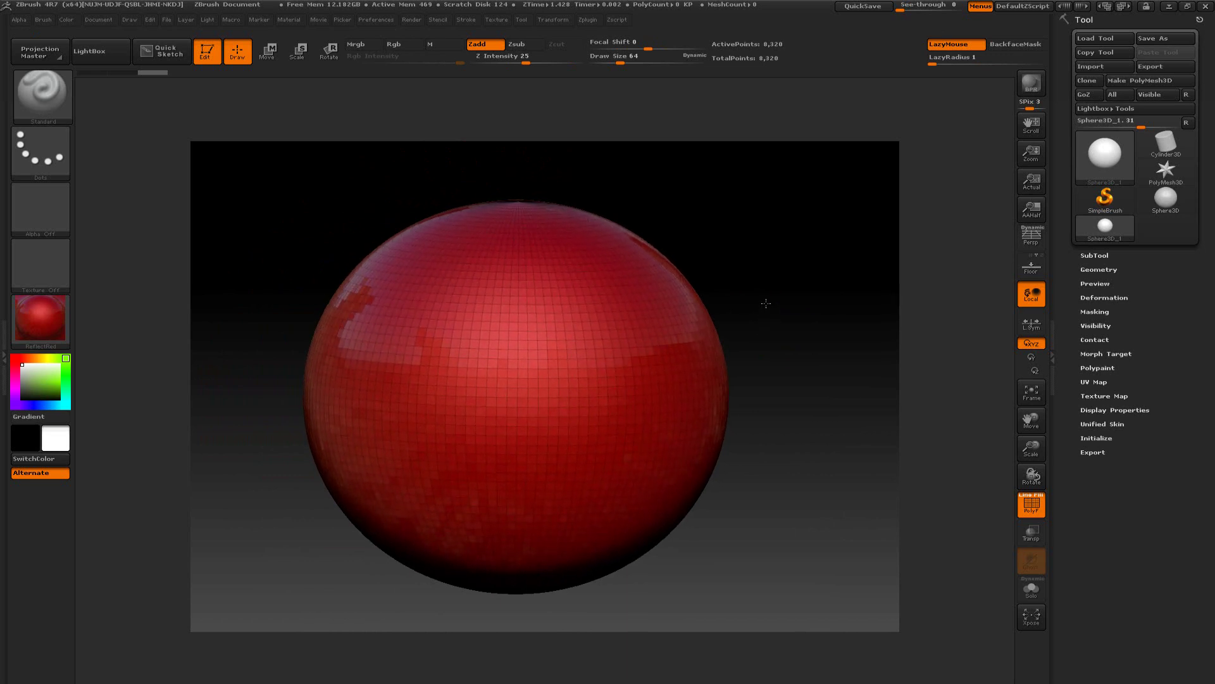
{"action": "key", "text": "shift"}
{"action": "mouse_move", "coordinate": [786, 320]}
{"action": "left_mouse_down"}
{"action": "mouse_move", "coordinate": [757, 337]}
{"action": "mouse_move", "coordinate": [836, 293]}
{"action": "mouse_move", "coordinate": [795, 314]}
{"action": "mouse_move", "coordinate": [836, 321]}
{"action": "mouse_move", "coordinate": [790, 366]}
{"action": "mouse_move", "coordinate": [833, 336]}
{"action": "mouse_move", "coordinate": [795, 304]}
{"action": "mouse_move", "coordinate": [823, 336]}
{"action": "mouse_move", "coordinate": [825, 323]}
{"action": "mouse_move", "coordinate": [805, 323]}
{"action": "mouse_move", "coordinate": [812, 333]}
{"action": "mouse_move", "coordinate": [784, 350]}
{"action": "mouse_move", "coordinate": [798, 315]}
{"action": "mouse_move", "coordinate": [769, 350]}
{"action": "left_mouse_up"}
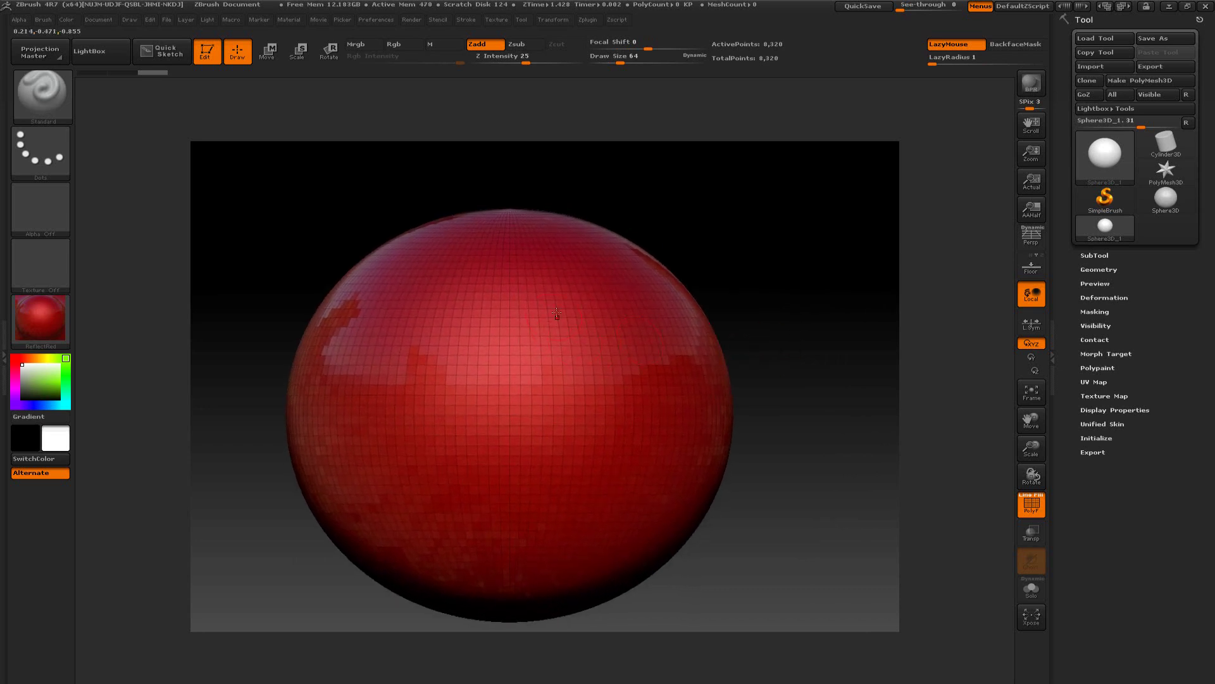
Try sculpting on the primitive sphere, and convert it to a PolyMesh3D.
{"action": "left_click", "coordinate": [614, 293]}
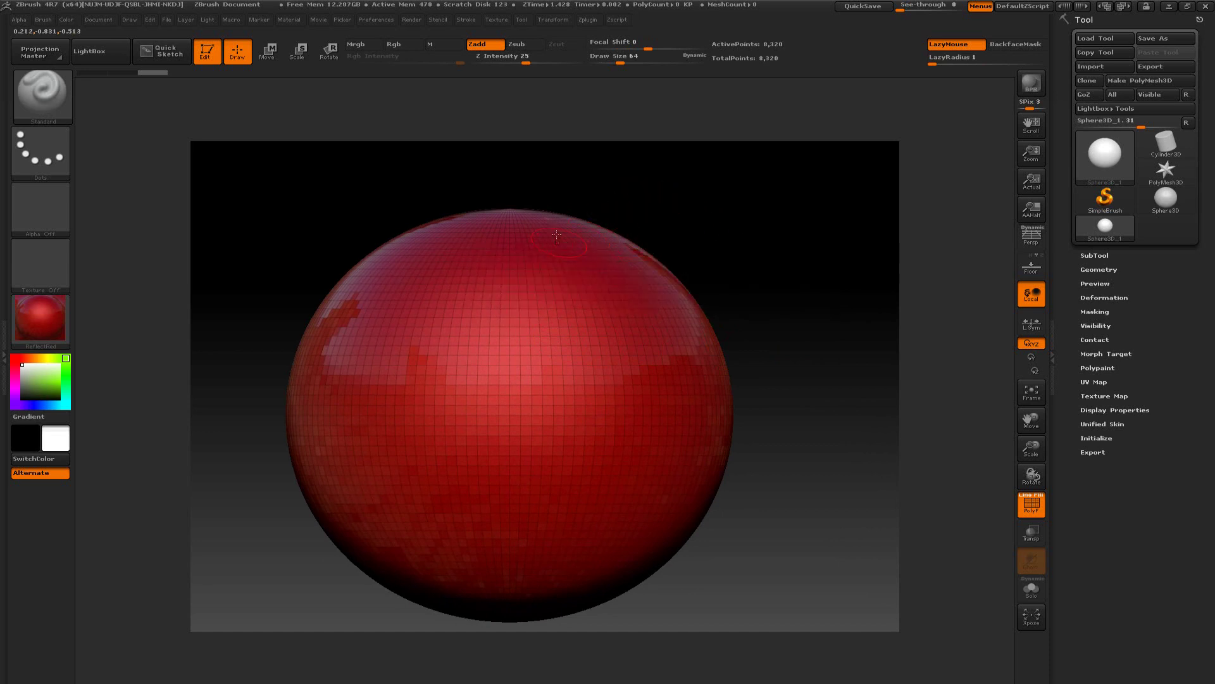
{"action": "left_click", "coordinate": [1141, 80]}
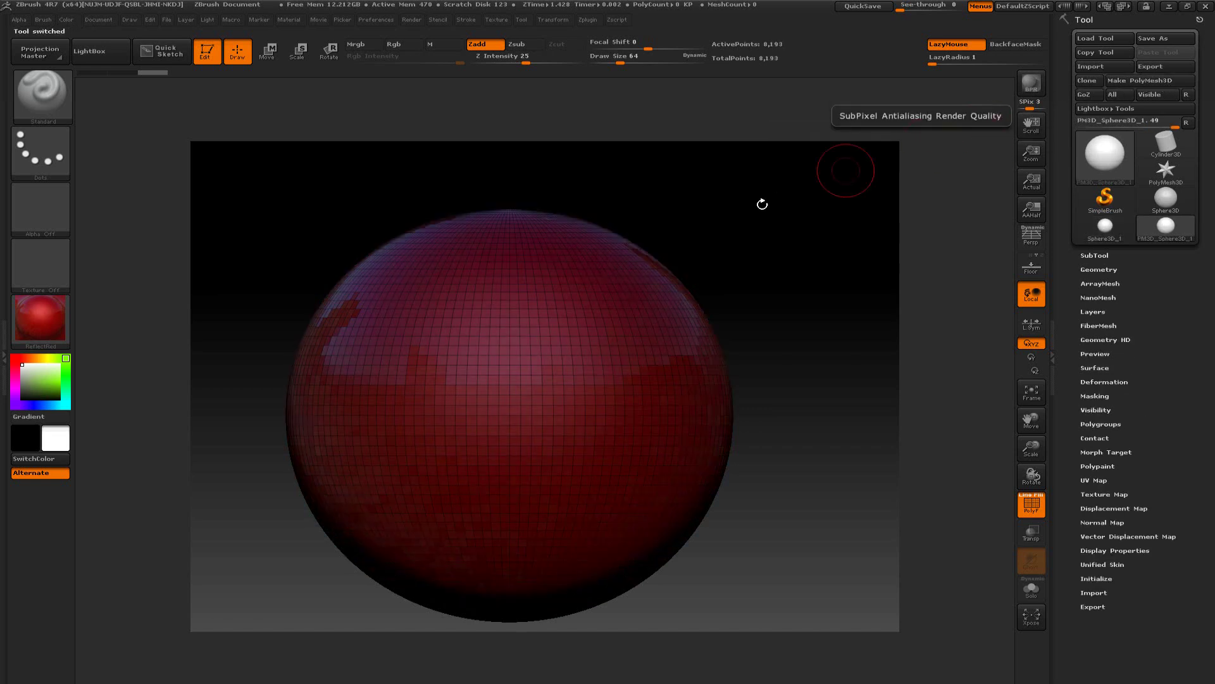
Sculpt raised strokes on the right part of the sphere's front with the Standard brush and hide the polygon wireframe.
{"action": "left_click_drag", "start_coordinate": [728, 251], "coordinate": [735, 211], "text": "alt"}
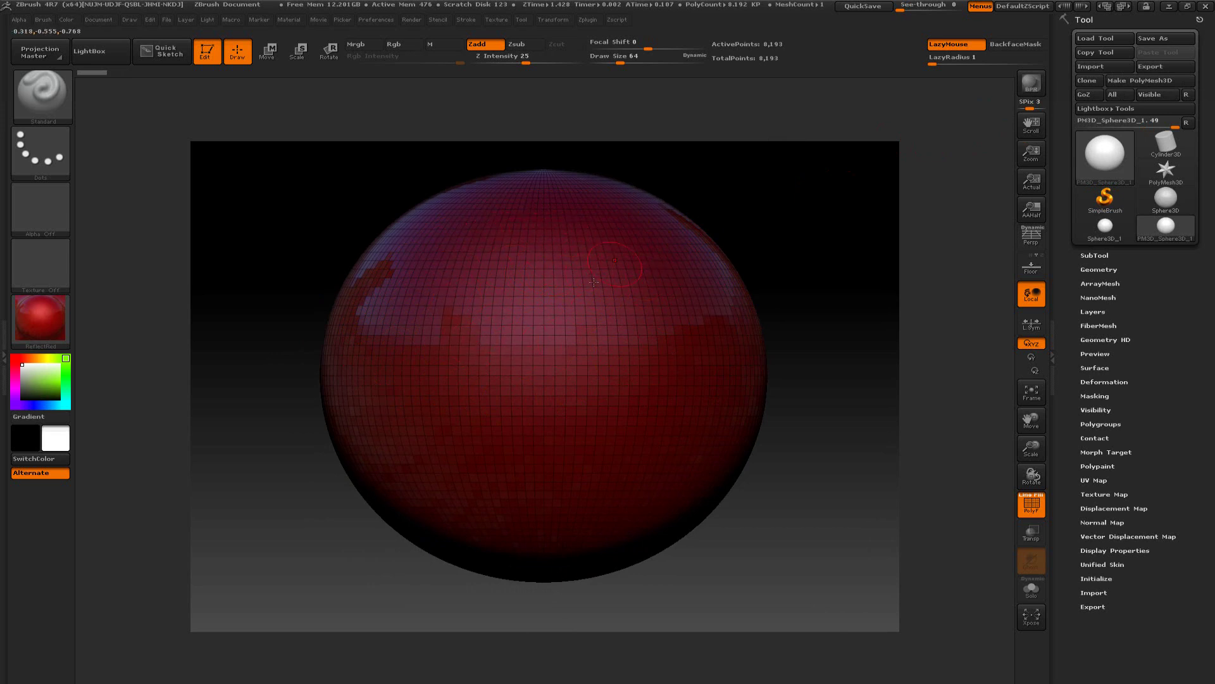
{"action": "left_click_drag", "start_coordinate": [803, 260], "coordinate": [735, 279], "text": "alt"}
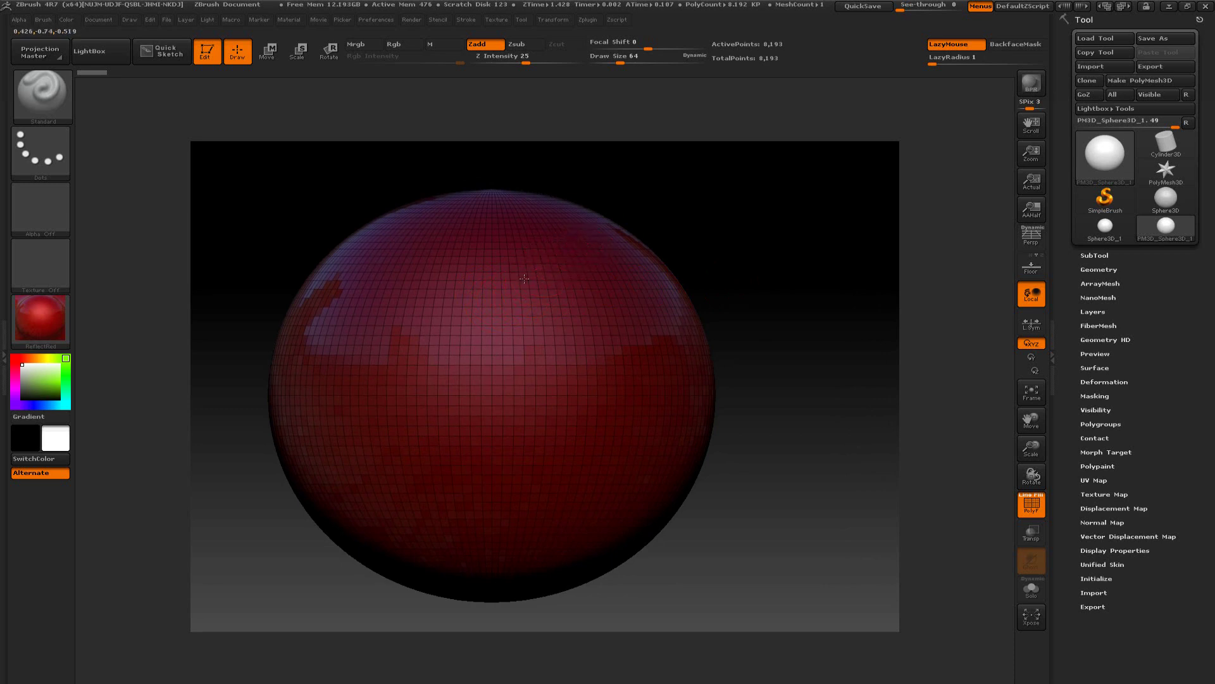
{"action": "mouse_move", "coordinate": [633, 269]}
{"action": "left_mouse_down"}
{"action": "mouse_move", "coordinate": [545, 339]}
{"action": "mouse_move", "coordinate": [643, 335]}
{"action": "mouse_move", "coordinate": [557, 403]}
{"action": "mouse_move", "coordinate": [563, 412]}
{"action": "left_mouse_up"}
{"action": "key", "text": "shift"}
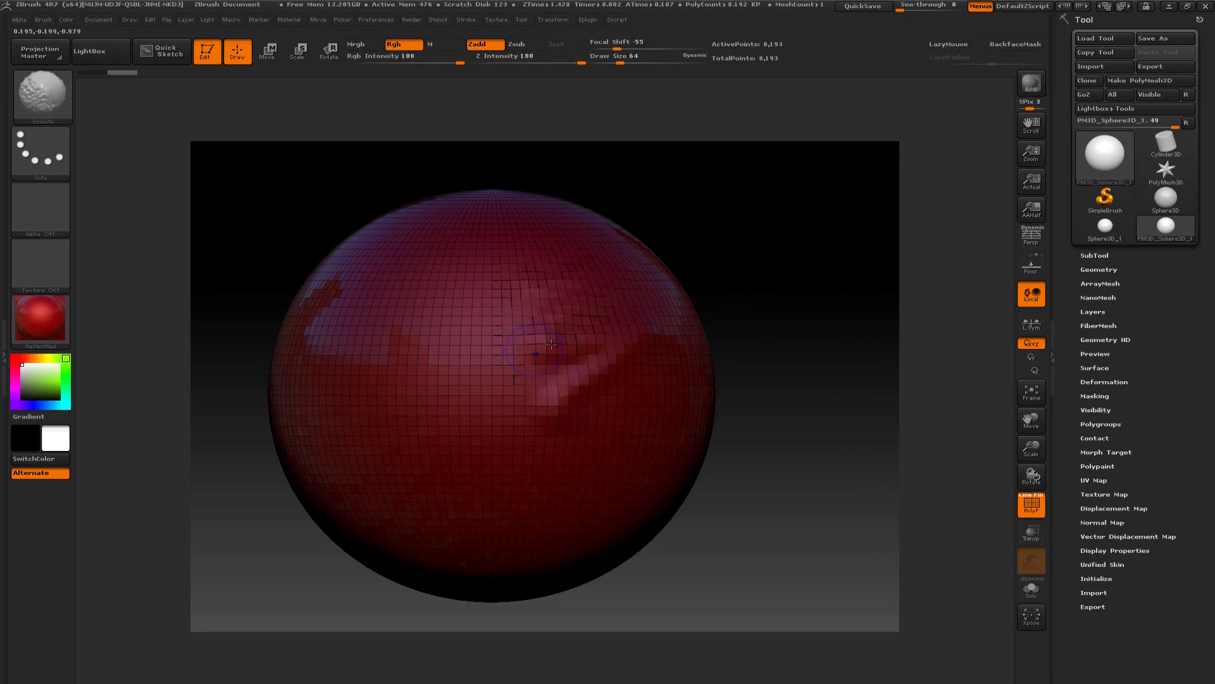
{"action": "key", "text": "shift+f"}
{"action": "left_click_drag", "start_coordinate": [792, 329], "coordinate": [751, 353]}
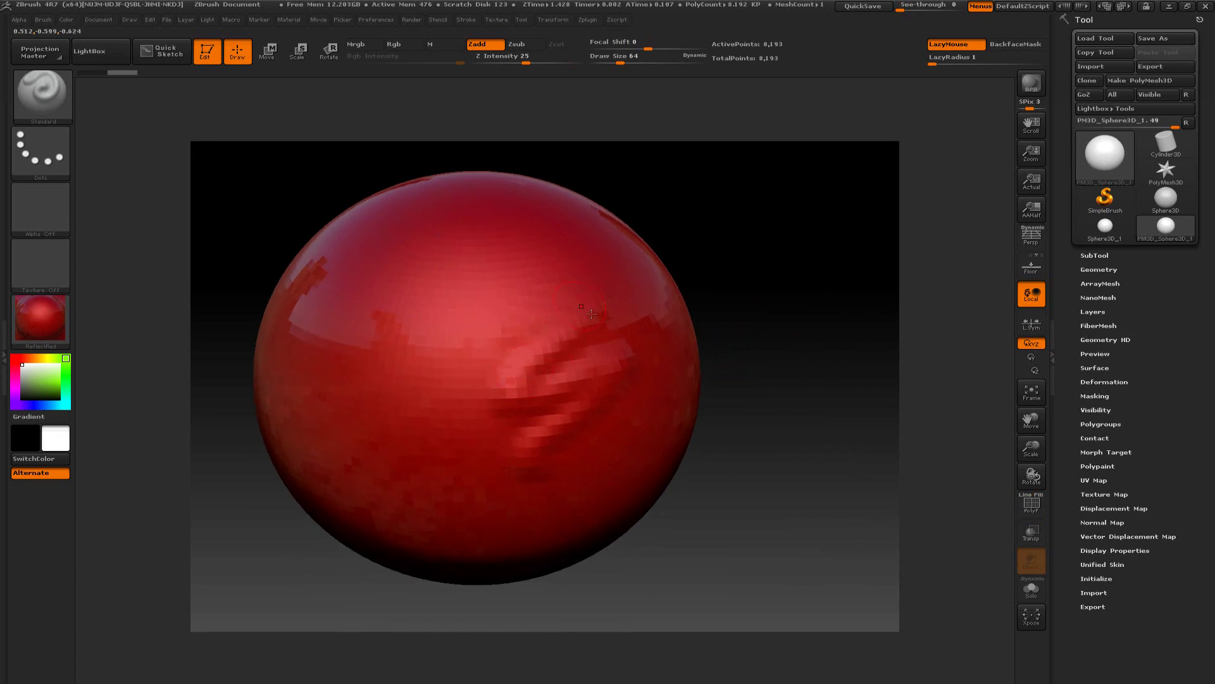
Toggle the wireframe on and off, and sculpt and smooth further strokes across the sphere's front and upper side.
{"action": "key", "text": "shift+f"}
{"action": "key", "text": "shift+f"}
{"action": "mouse_move", "coordinate": [564, 259]}
{"action": "left_mouse_down"}
{"action": "mouse_move", "coordinate": [608, 317]}
{"action": "mouse_move", "coordinate": [500, 392]}
{"action": "mouse_move", "coordinate": [570, 443]}
{"action": "mouse_move", "coordinate": [474, 506]}
{"action": "mouse_move", "coordinate": [570, 437]}
{"action": "mouse_move", "coordinate": [519, 380]}
{"action": "mouse_move", "coordinate": [589, 322]}
{"action": "mouse_move", "coordinate": [527, 241]}
{"action": "mouse_move", "coordinate": [443, 259]}
{"action": "mouse_move", "coordinate": [557, 335]}
{"action": "mouse_move", "coordinate": [570, 399]}
{"action": "mouse_move", "coordinate": [488, 492]}
{"action": "mouse_move", "coordinate": [541, 501]}
{"action": "left_mouse_up"}
{"action": "mouse_move", "coordinate": [772, 450]}
{"action": "left_mouse_down"}
{"action": "mouse_move", "coordinate": [803, 457]}
{"action": "mouse_move", "coordinate": [842, 426]}
{"action": "mouse_move", "coordinate": [838, 412]}
{"action": "mouse_move", "coordinate": [784, 425]}
{"action": "mouse_move", "coordinate": [808, 397]}
{"action": "mouse_move", "coordinate": [748, 375]}
{"action": "left_mouse_up"}
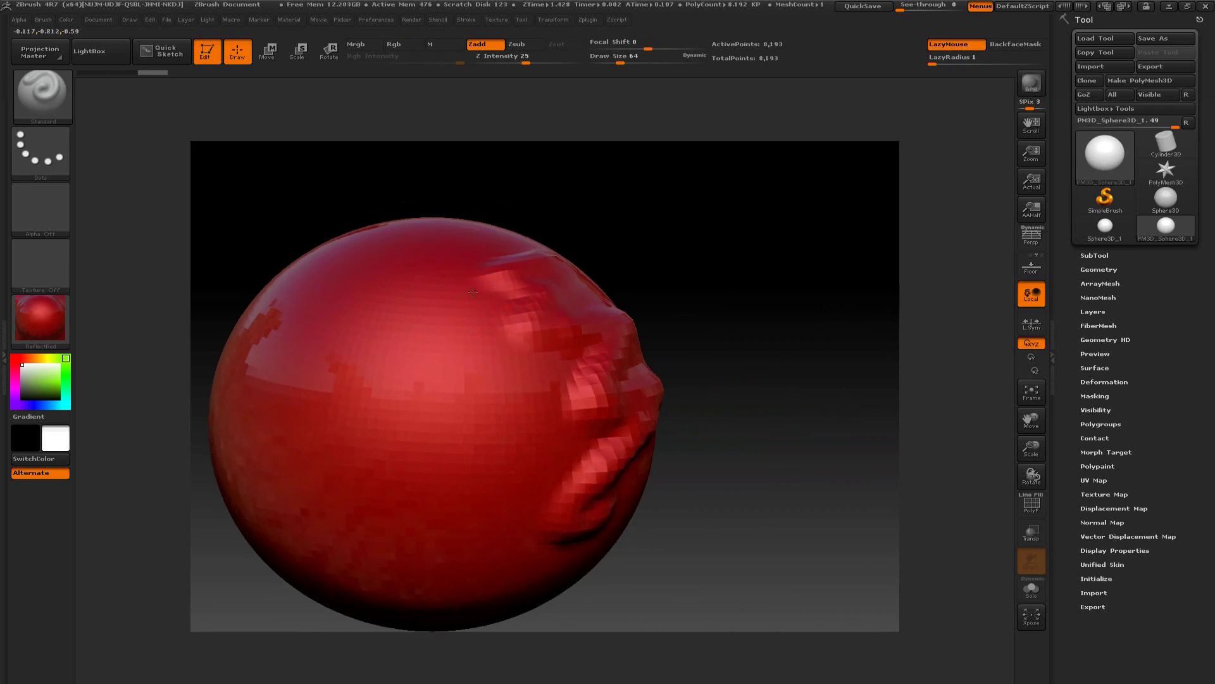
{"action": "mouse_move", "coordinate": [472, 291]}
{"action": "left_mouse_down", "text": "shift"}
{"action": "mouse_move", "coordinate": [545, 367]}
{"action": "mouse_move", "coordinate": [573, 462]}
{"action": "mouse_move", "coordinate": [525, 481]}
{"action": "mouse_move", "coordinate": [560, 430]}
{"action": "mouse_move", "coordinate": [490, 288]}
{"action": "mouse_move", "coordinate": [525, 297]}
{"action": "mouse_move", "coordinate": [573, 342]}
{"action": "mouse_move", "coordinate": [612, 418]}
{"action": "mouse_move", "coordinate": [547, 465]}
{"action": "left_mouse_up", "text": "shift"}
{"action": "mouse_move", "coordinate": [781, 420]}
{"action": "left_mouse_down"}
{"action": "mouse_move", "coordinate": [754, 401]}
{"action": "mouse_move", "coordinate": [759, 342]}
{"action": "mouse_move", "coordinate": [819, 342]}
{"action": "mouse_move", "coordinate": [816, 389]}
{"action": "mouse_move", "coordinate": [854, 333]}
{"action": "mouse_move", "coordinate": [835, 366]}
{"action": "mouse_move", "coordinate": [841, 320]}
{"action": "mouse_move", "coordinate": [849, 361]}
{"action": "mouse_move", "coordinate": [828, 361]}
{"action": "mouse_move", "coordinate": [827, 380]}
{"action": "mouse_move", "coordinate": [816, 344]}
{"action": "left_mouse_up"}
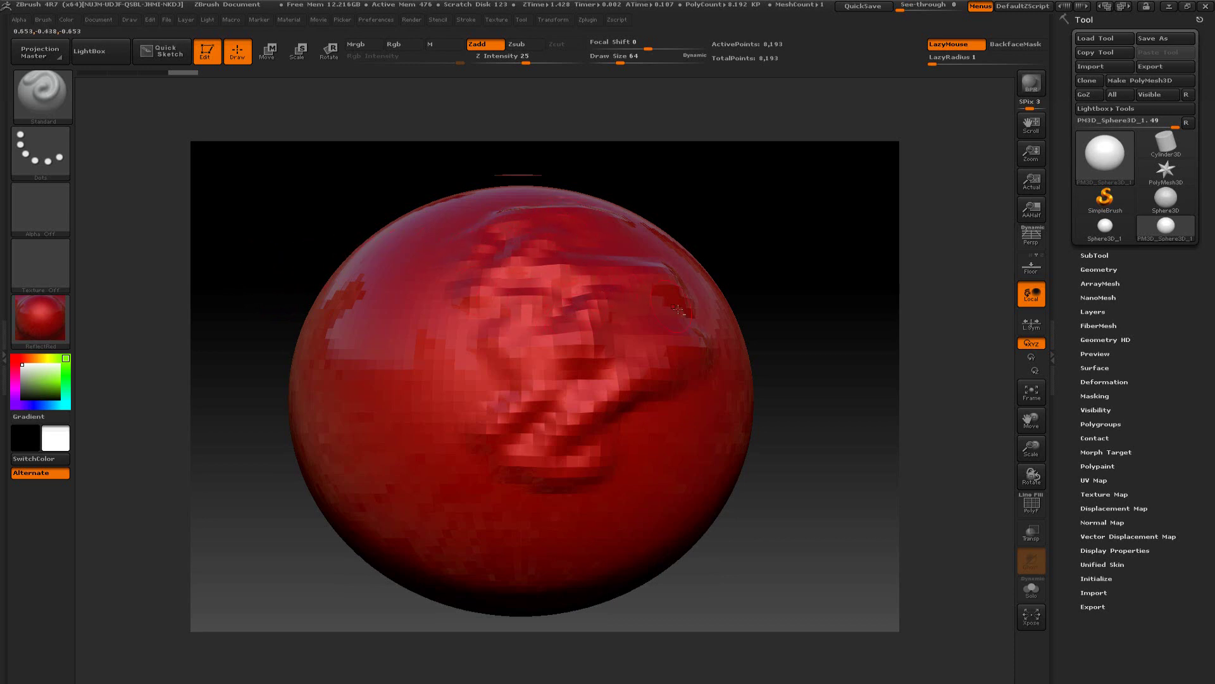
Sculpt further raised strokes across the upper part of the sphere's front with the Standard brush.
{"action": "left_click_drag", "start_coordinate": [789, 315], "coordinate": [796, 330], "text": "alt"}
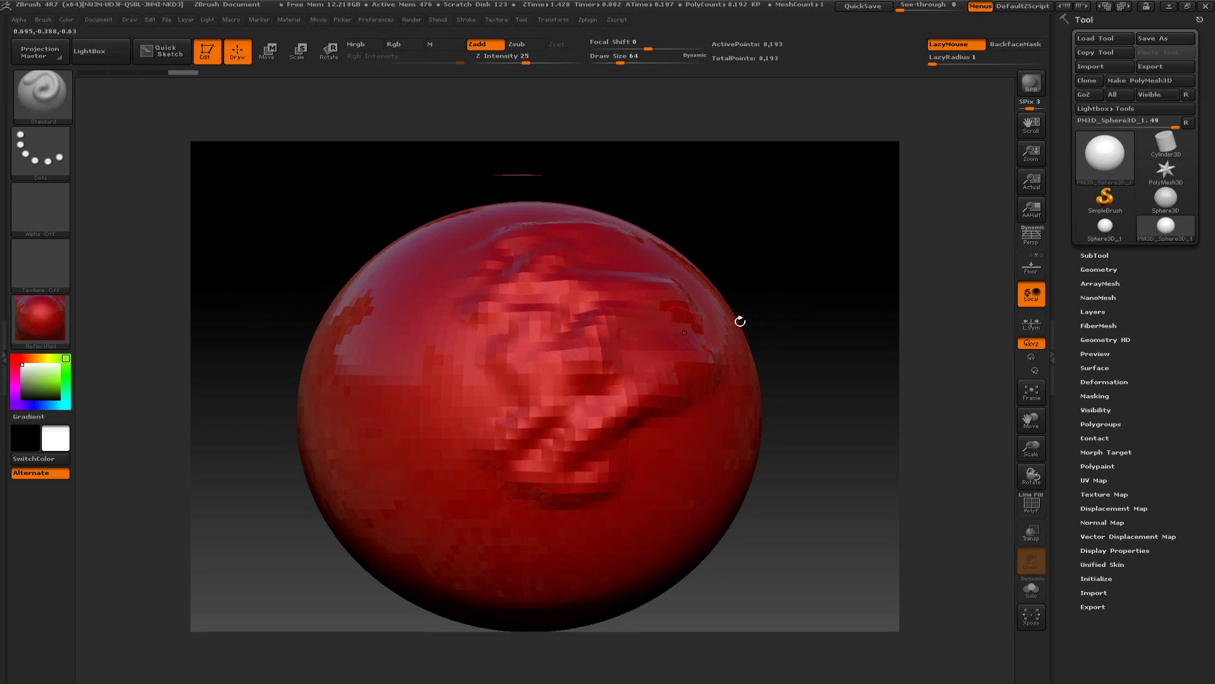
{"action": "mouse_move", "coordinate": [790, 309]}
{"action": "left_mouse_down", "text": "alt"}
{"action": "mouse_move", "coordinate": [787, 325]}
{"action": "mouse_move", "coordinate": [789, 305]}
{"action": "left_mouse_up", "text": "alt"}
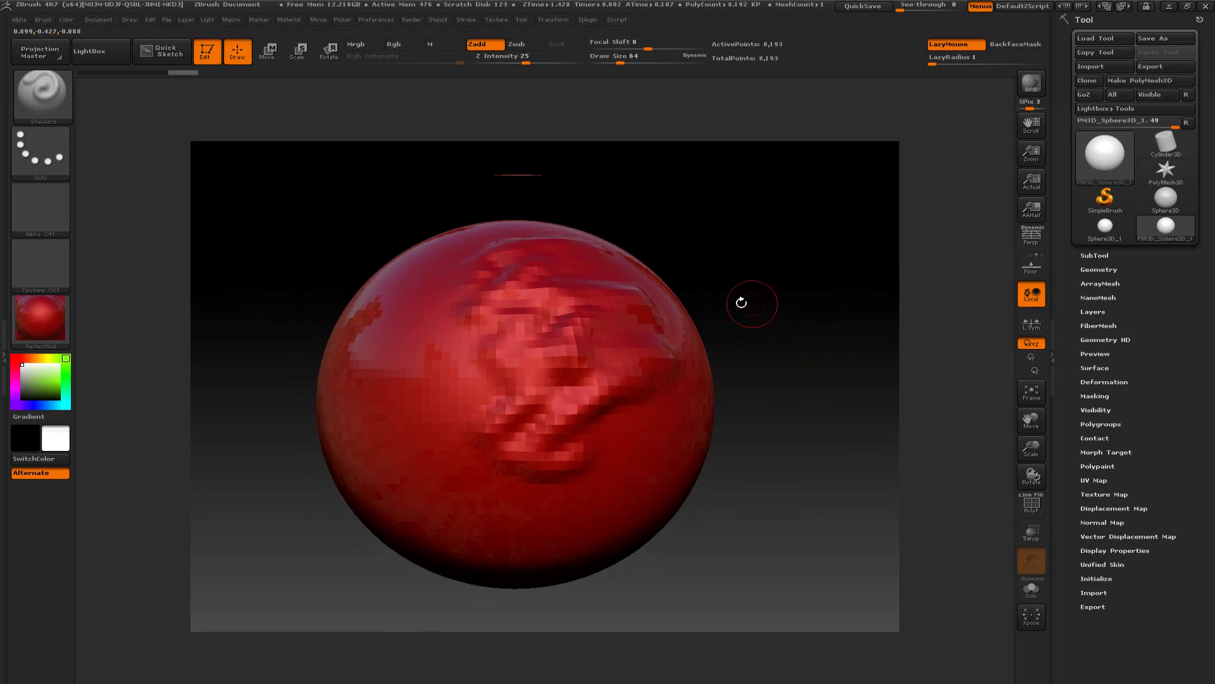
{"action": "left_click", "coordinate": [45, 98]}
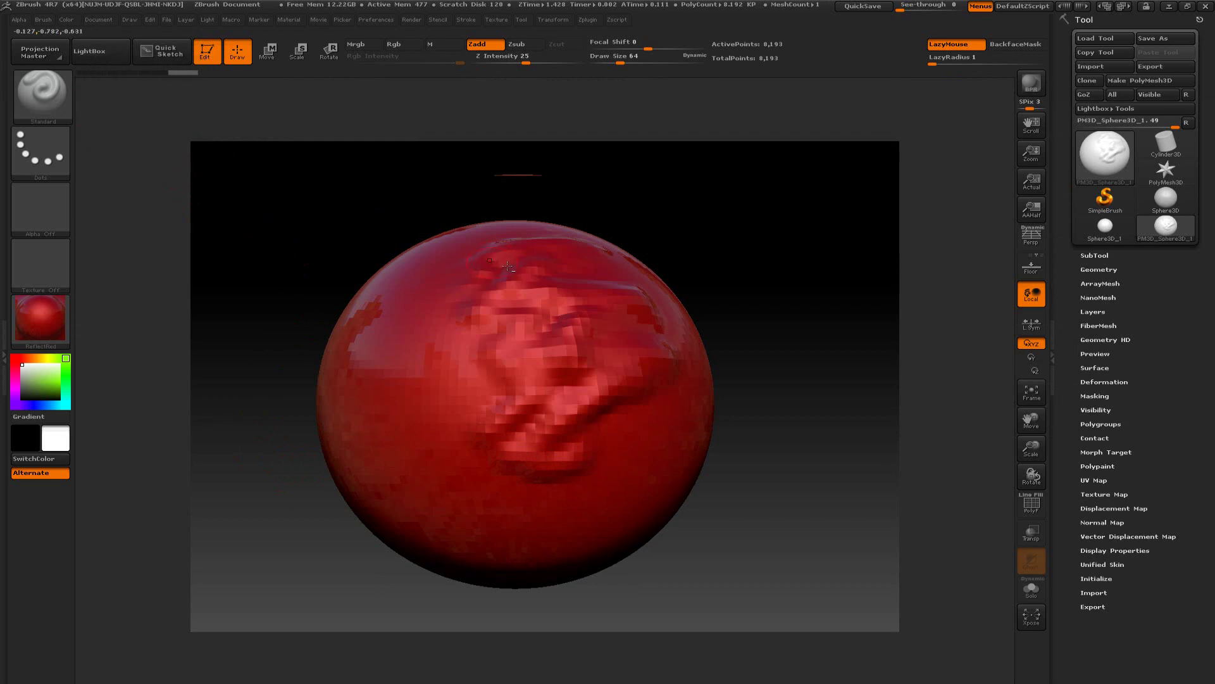
{"action": "mouse_move", "coordinate": [496, 270]}
{"action": "left_mouse_down"}
{"action": "mouse_move", "coordinate": [498, 356]}
{"action": "mouse_move", "coordinate": [586, 468]}
{"action": "mouse_move", "coordinate": [659, 368]}
{"action": "mouse_move", "coordinate": [620, 310]}
{"action": "mouse_move", "coordinate": [543, 263]}
{"action": "left_mouse_up"}
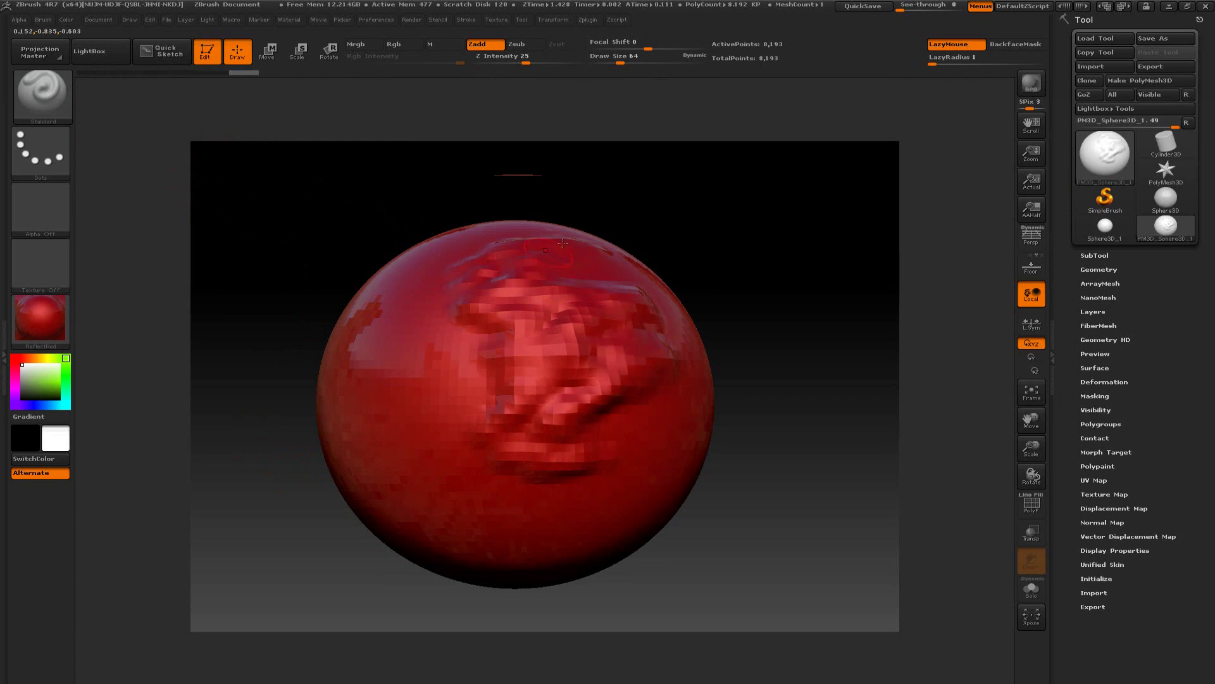
{"action": "left_click_drag", "start_coordinate": [776, 304], "coordinate": [760, 315]}
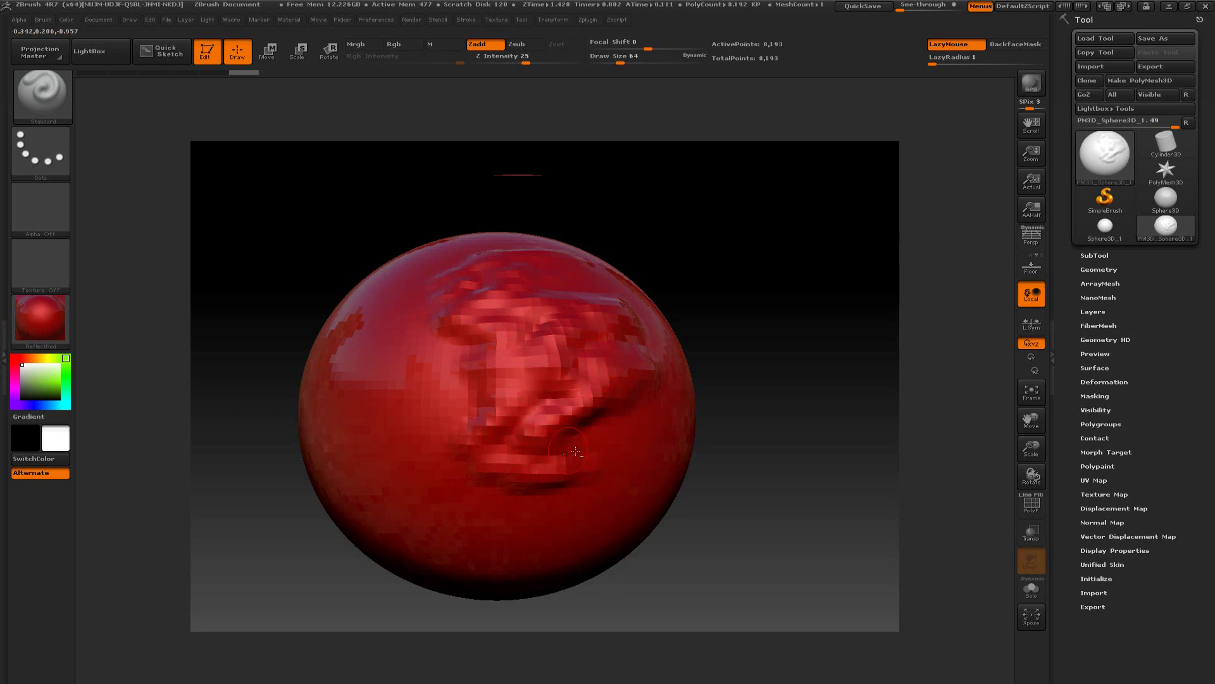
Add raised strokes across the middle of the sphere's front and on its upper left side.
{"action": "mouse_move", "coordinate": [575, 452]}
{"action": "left_mouse_down"}
{"action": "mouse_move", "coordinate": [484, 450]}
{"action": "mouse_move", "coordinate": [608, 369]}
{"action": "mouse_move", "coordinate": [528, 405]}
{"action": "left_mouse_up"}
{"action": "mouse_move", "coordinate": [497, 348]}
{"action": "left_mouse_down"}
{"action": "mouse_move", "coordinate": [561, 332]}
{"action": "mouse_move", "coordinate": [454, 362]}
{"action": "left_mouse_up"}
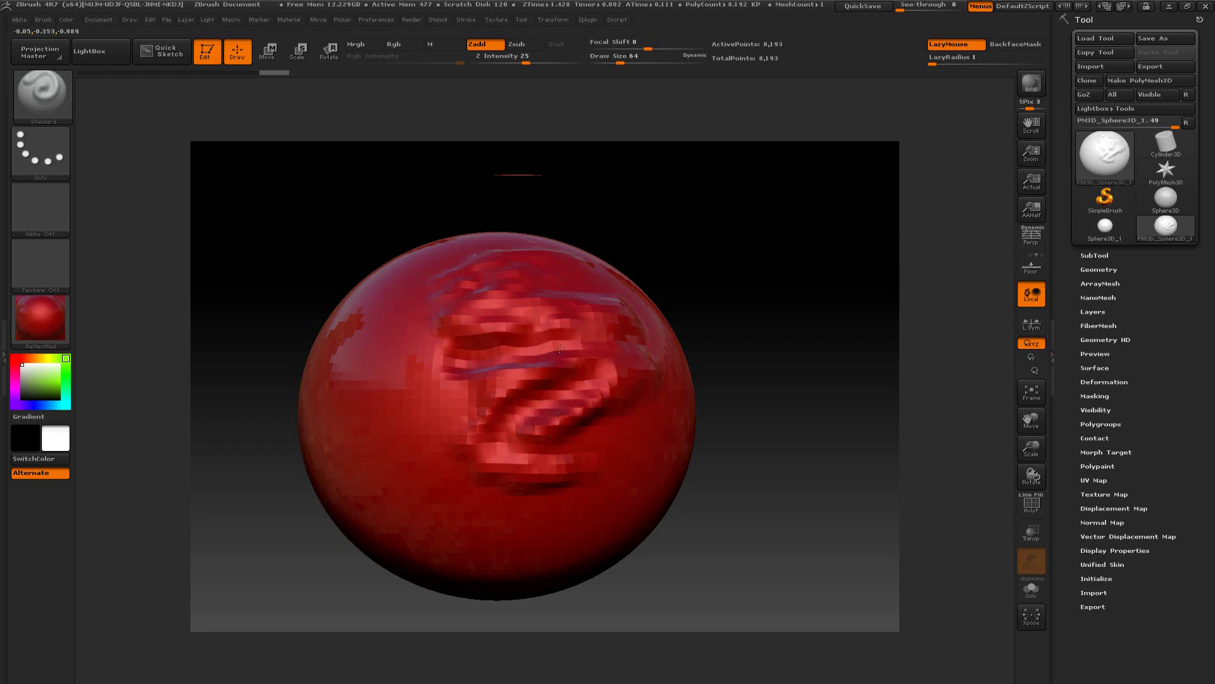
{"action": "mouse_move", "coordinate": [560, 348]}
{"action": "left_mouse_down"}
{"action": "mouse_move", "coordinate": [474, 301]}
{"action": "mouse_move", "coordinate": [535, 319]}
{"action": "left_mouse_up"}
{"action": "left_click_drag", "start_coordinate": [762, 300], "coordinate": [654, 286]}
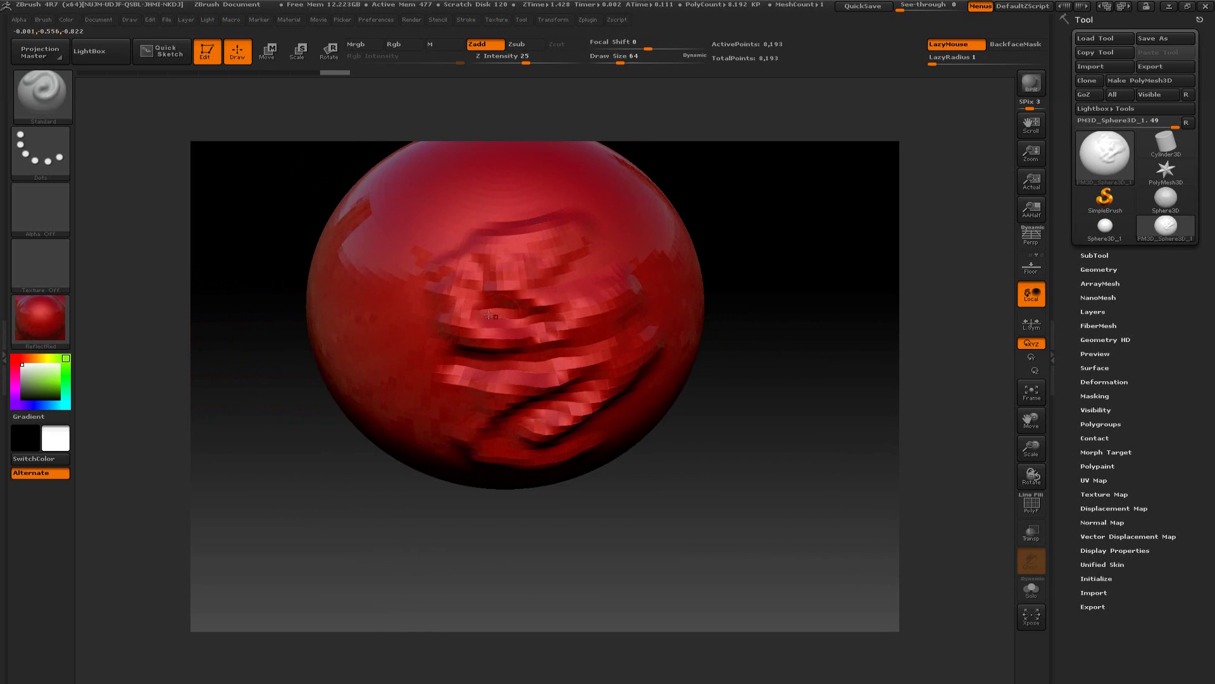
{"action": "left_click_drag", "start_coordinate": [764, 374], "coordinate": [722, 345]}
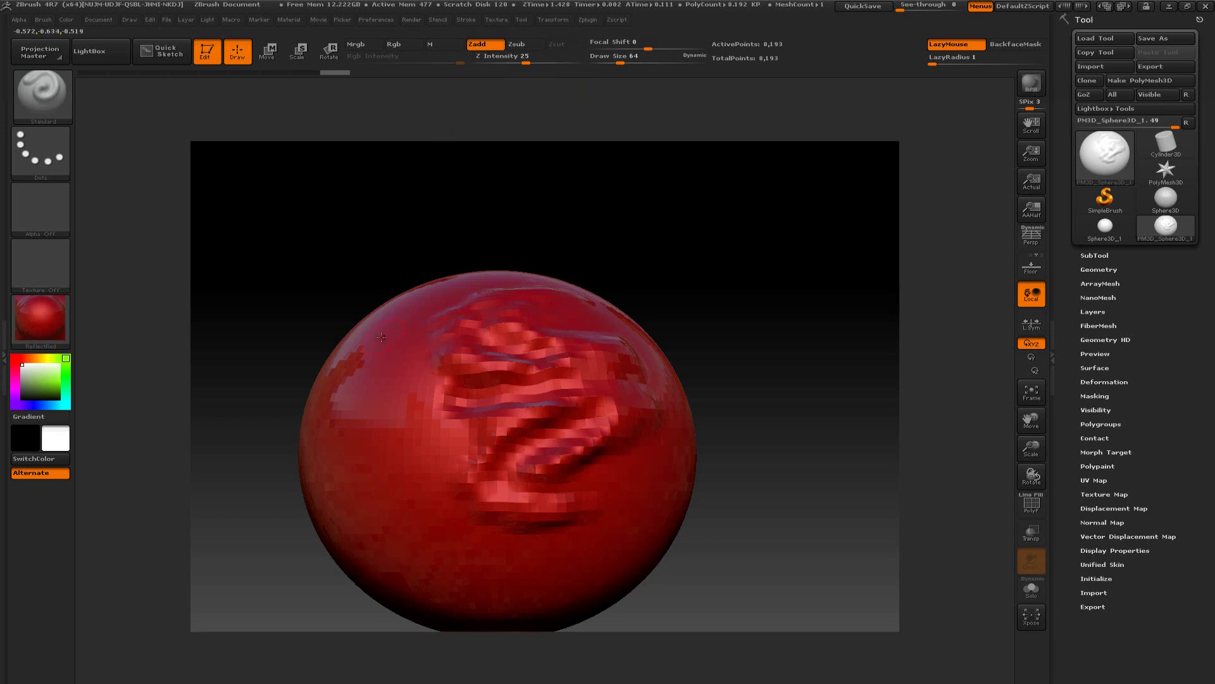
{"action": "mouse_move", "coordinate": [395, 342]}
{"action": "left_mouse_down"}
{"action": "mouse_move", "coordinate": [371, 389]}
{"action": "mouse_move", "coordinate": [415, 406]}
{"action": "left_mouse_up"}
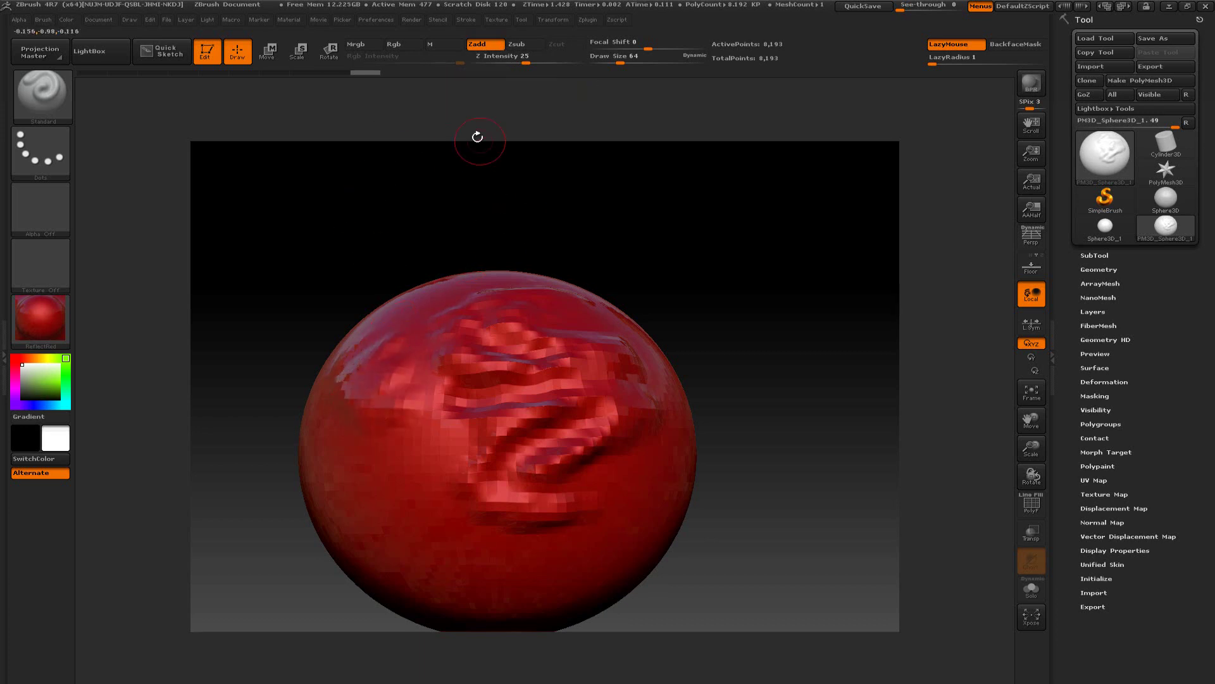
Switch the brush to Zsub and carve grooves across the left part of the sphere's front toward its middle.
{"action": "left_click", "coordinate": [536, 47]}
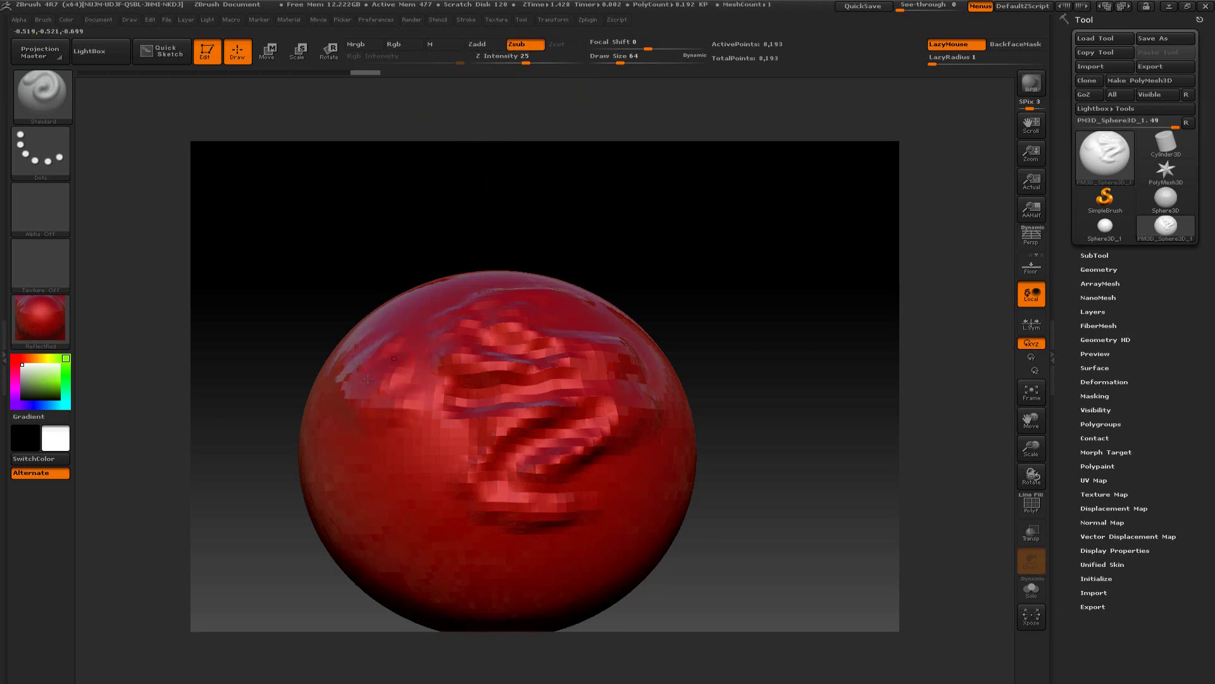
{"action": "mouse_move", "coordinate": [319, 430]}
{"action": "left_mouse_down"}
{"action": "mouse_move", "coordinate": [364, 436]}
{"action": "mouse_move", "coordinate": [443, 399]}
{"action": "mouse_move", "coordinate": [439, 326]}
{"action": "left_mouse_up"}
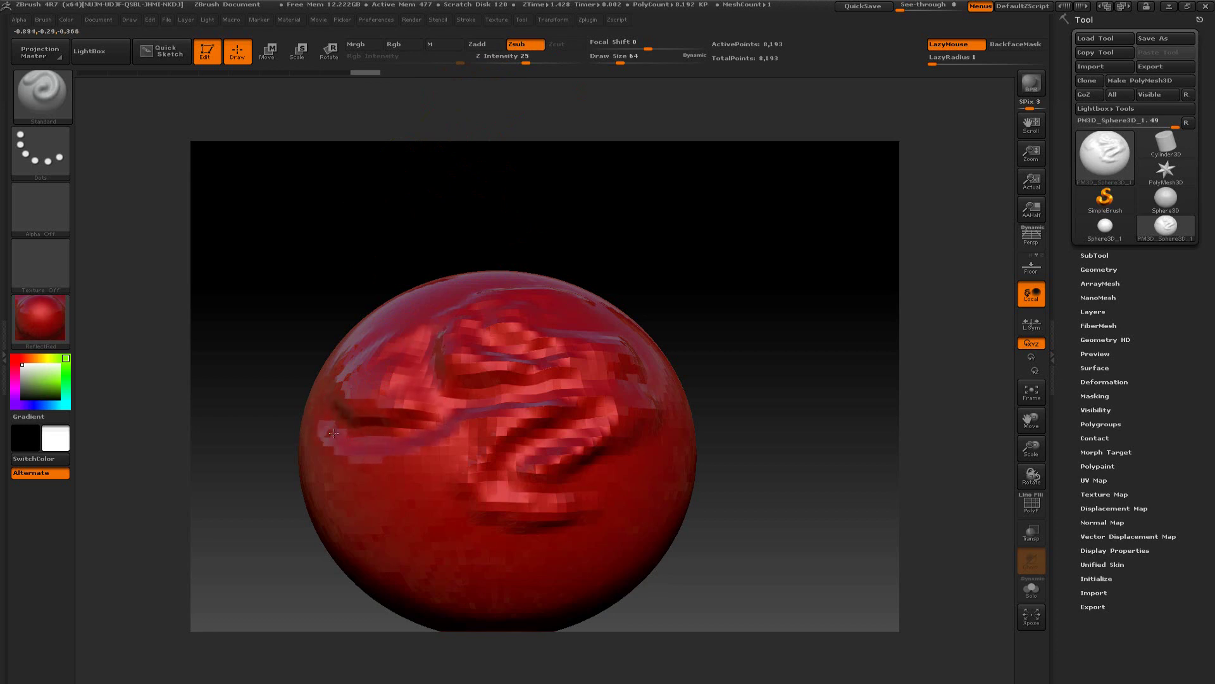
{"action": "left_click_drag", "start_coordinate": [329, 431], "coordinate": [567, 395]}
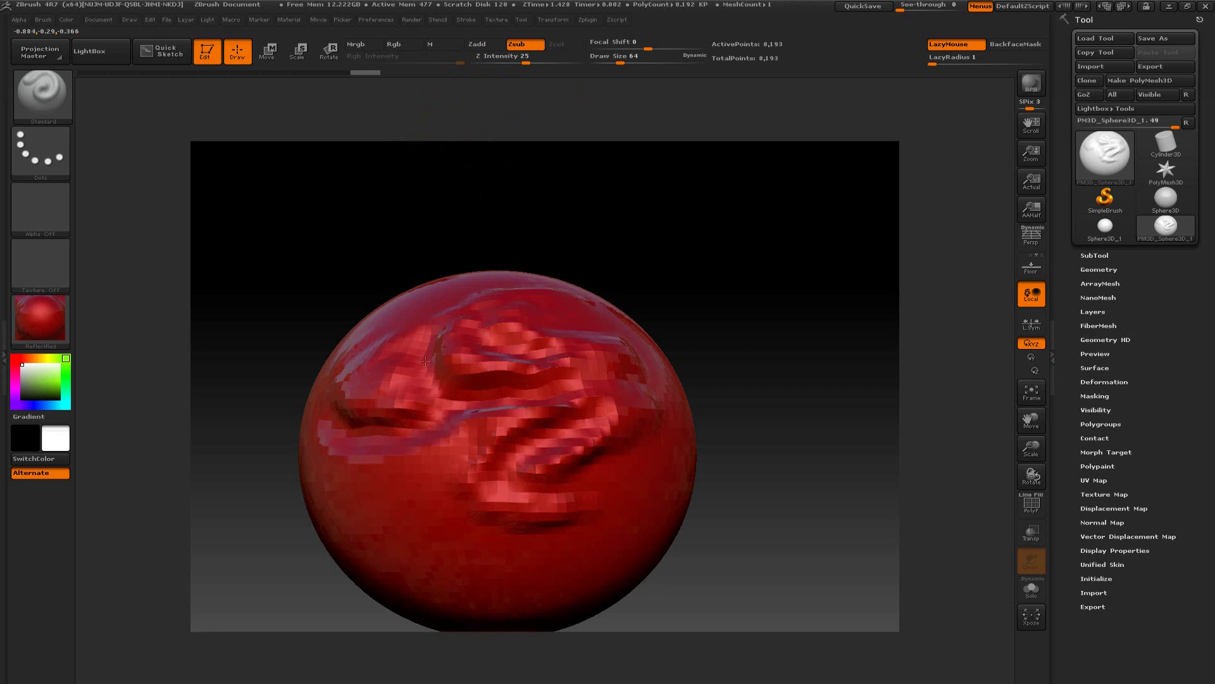
{"action": "mouse_move", "coordinate": [772, 303]}
{"action": "left_mouse_down"}
{"action": "mouse_move", "coordinate": [781, 293]}
{"action": "mouse_move", "coordinate": [743, 285]}
{"action": "mouse_move", "coordinate": [740, 272]}
{"action": "mouse_move", "coordinate": [697, 306]}
{"action": "mouse_move", "coordinate": [762, 391]}
{"action": "mouse_move", "coordinate": [765, 367]}
{"action": "left_mouse_up"}
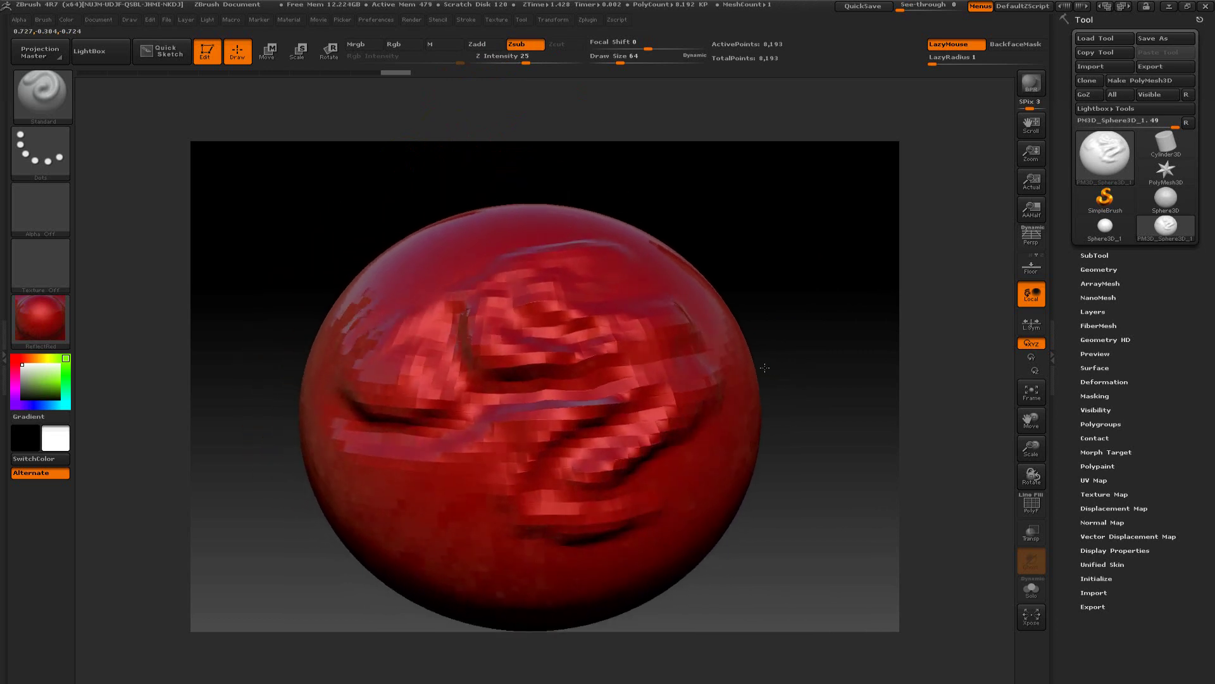
Set the brush back to Zadd and sculpt another light stroke near the top of the sphere.
{"action": "left_click", "coordinate": [484, 44]}
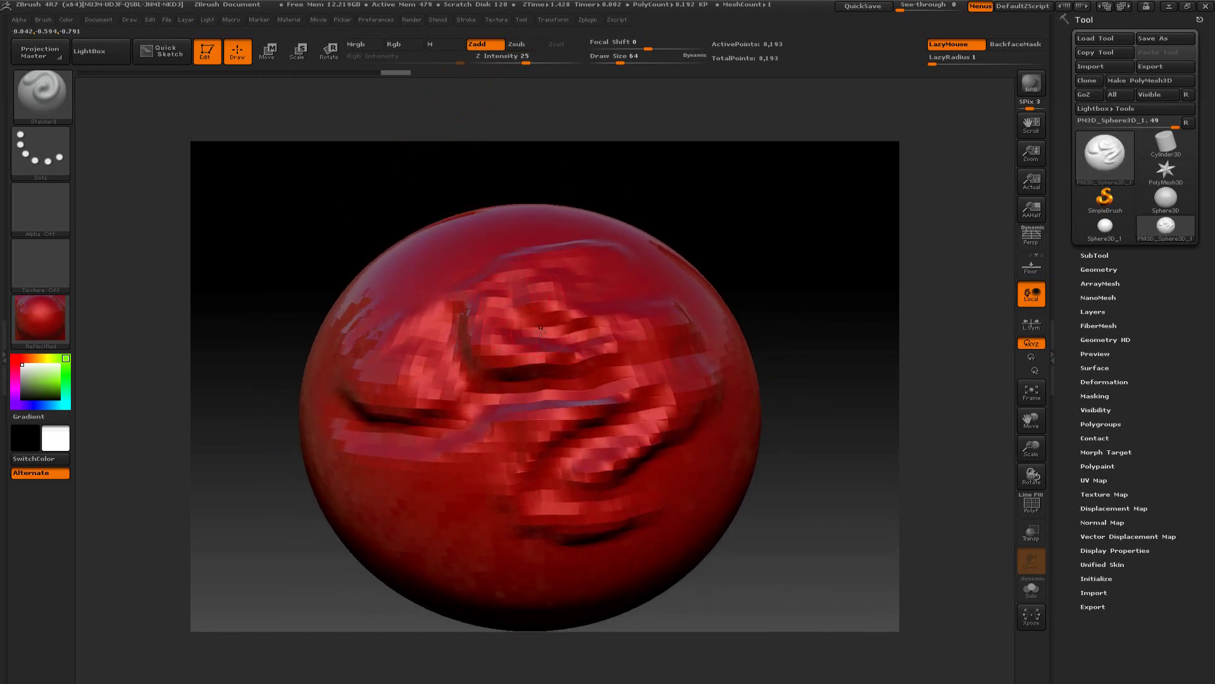
{"action": "mouse_move", "coordinate": [785, 342]}
{"action": "left_mouse_down"}
{"action": "mouse_move", "coordinate": [795, 344]}
{"action": "mouse_move", "coordinate": [803, 306]}
{"action": "mouse_move", "coordinate": [769, 332]}
{"action": "mouse_move", "coordinate": [632, 241]}
{"action": "left_mouse_up"}
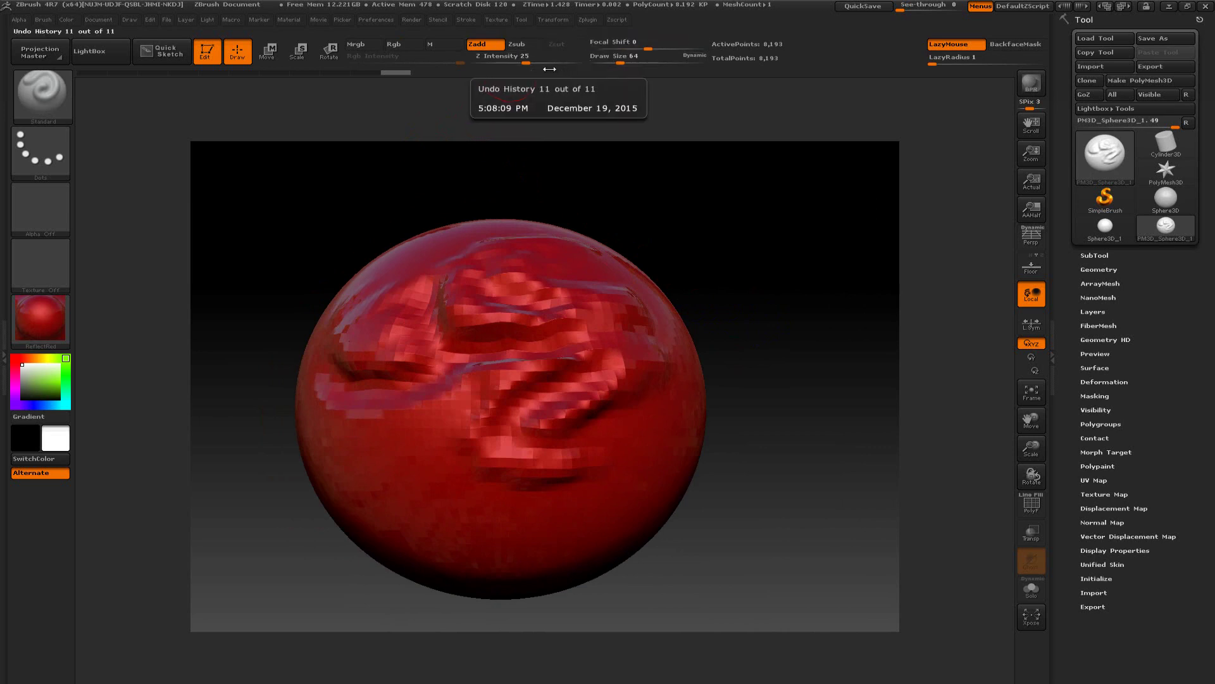
{"action": "left_click_drag", "start_coordinate": [664, 225], "coordinate": [693, 238], "text": "alt"}
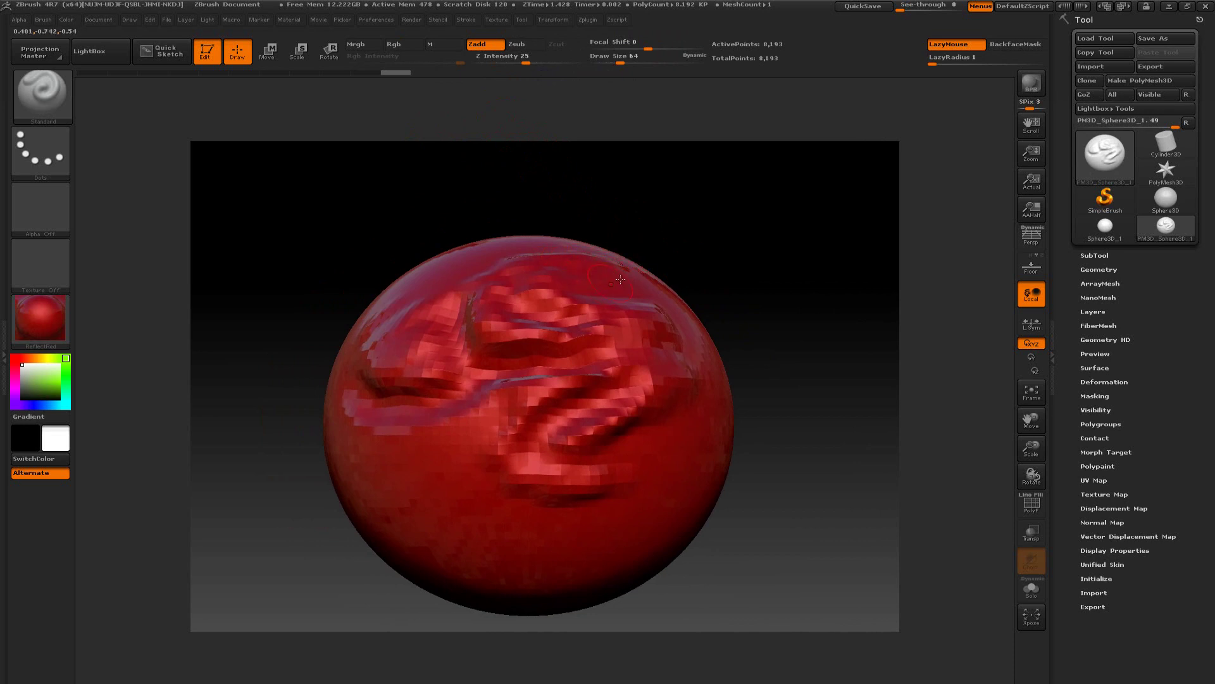
{"action": "left_click_drag", "start_coordinate": [733, 264], "coordinate": [738, 260], "text": "alt"}
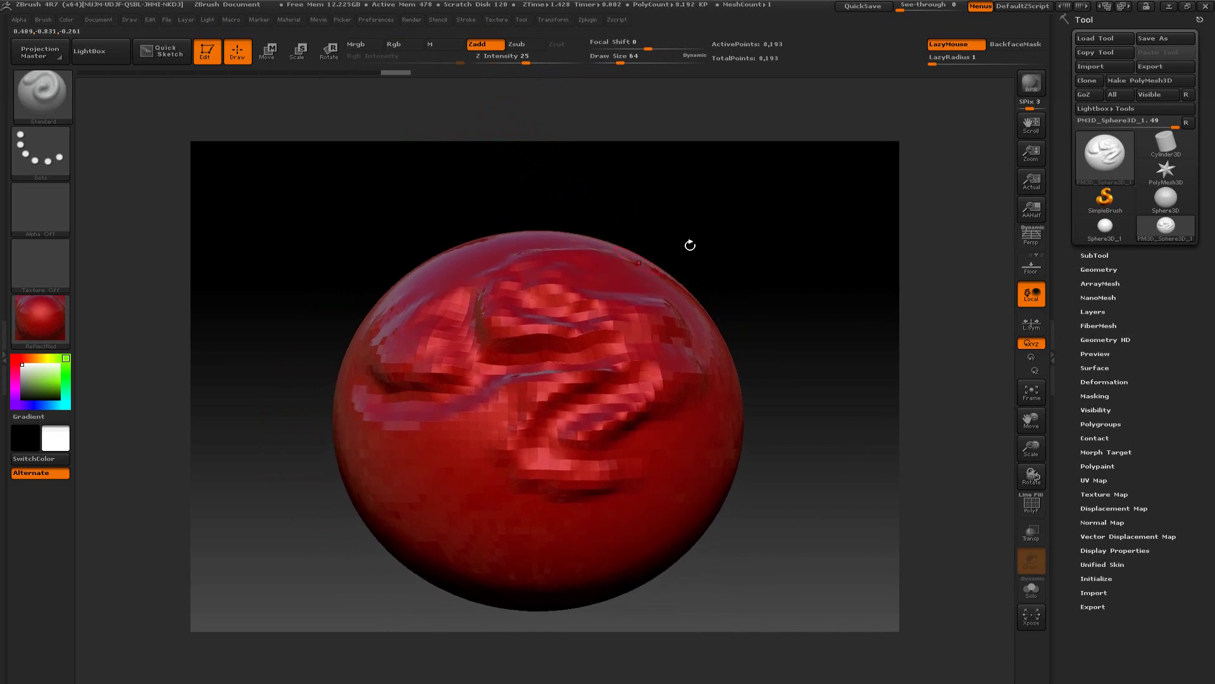
{"action": "left_click_drag", "start_coordinate": [746, 255], "coordinate": [735, 246], "text": "alt"}
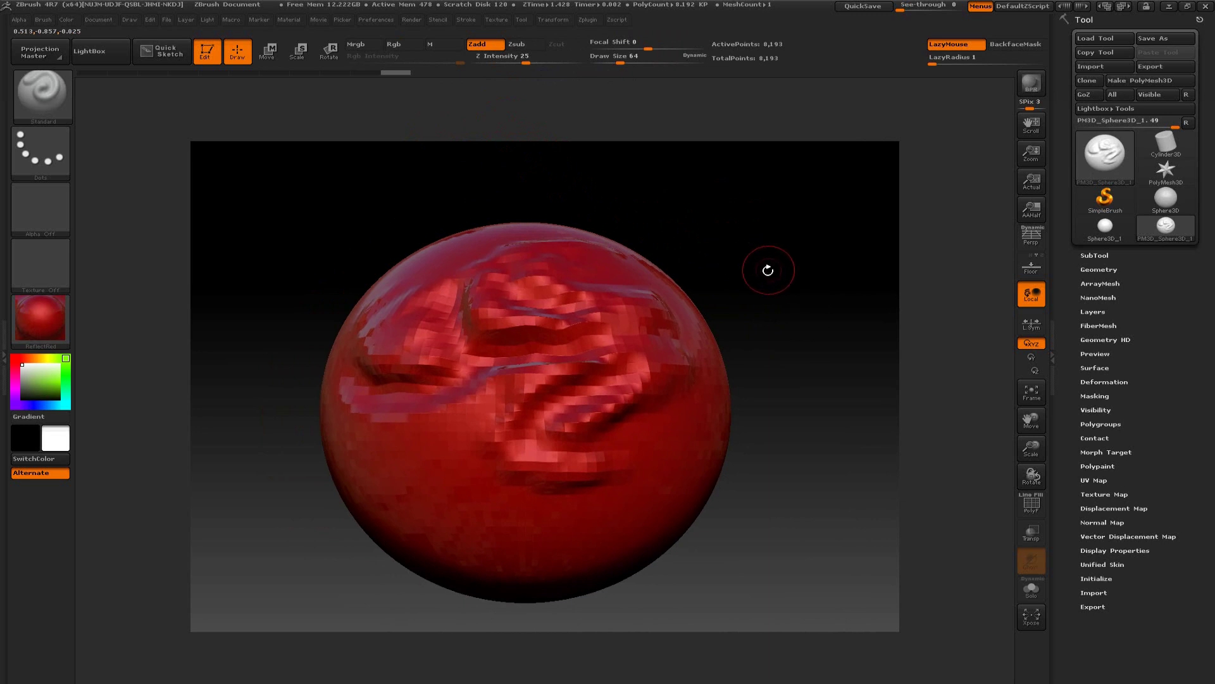
{"action": "left_click_drag", "start_coordinate": [760, 277], "coordinate": [766, 258], "text": "alt"}
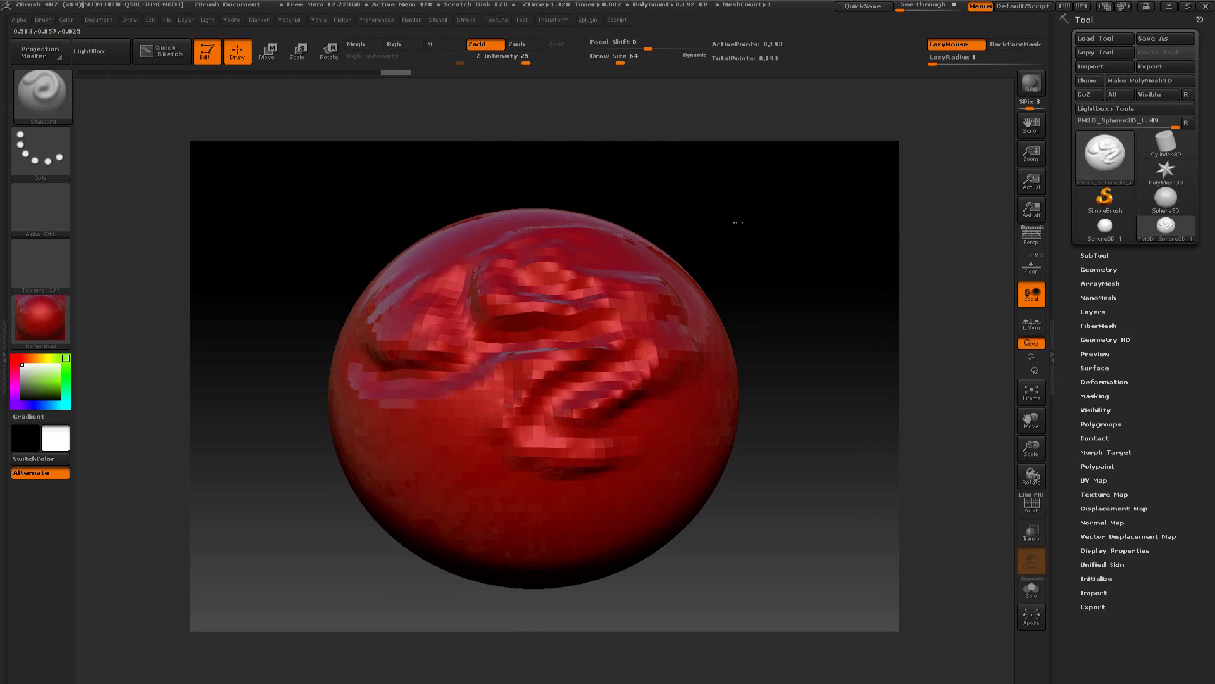
{"action": "left_click_drag", "start_coordinate": [738, 222], "coordinate": [655, 203]}
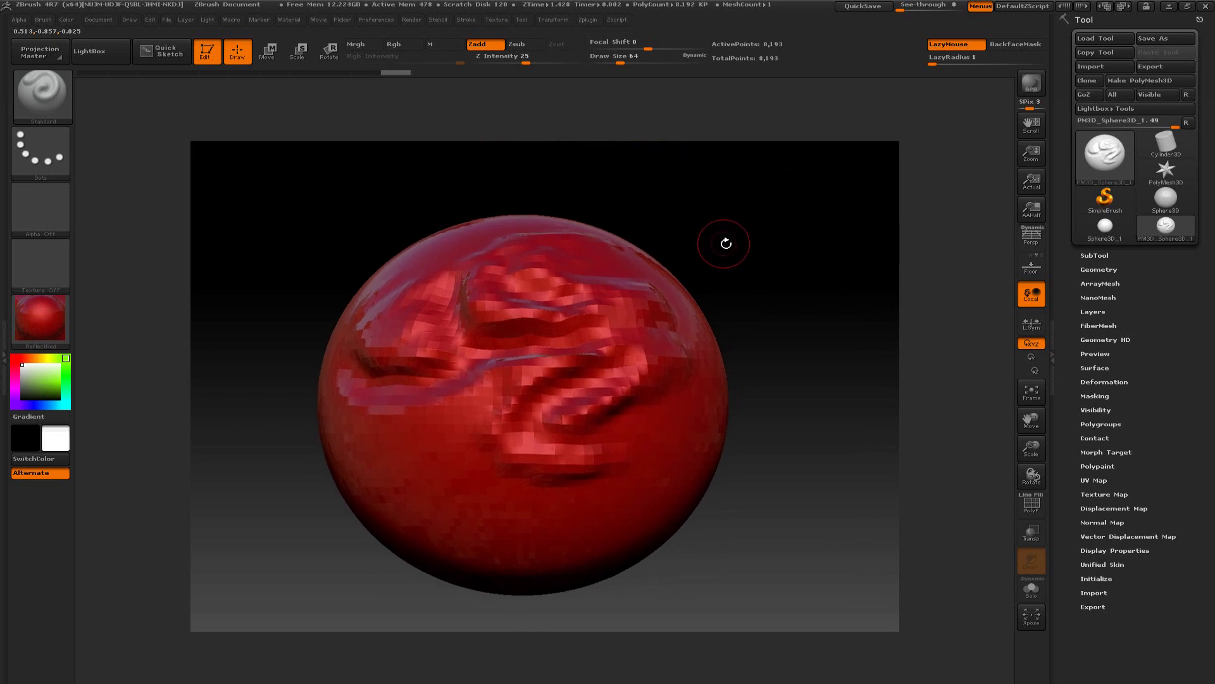
{"action": "mouse_move", "coordinate": [749, 227]}
{"action": "left_mouse_down"}
{"action": "mouse_move", "coordinate": [844, 231]}
{"action": "mouse_move", "coordinate": [559, 295]}
{"action": "mouse_move", "coordinate": [659, 222]}
{"action": "mouse_move", "coordinate": [735, 235]}
{"action": "mouse_move", "coordinate": [670, 219]}
{"action": "mouse_move", "coordinate": [768, 239]}
{"action": "mouse_move", "coordinate": [557, 286]}
{"action": "left_mouse_up"}
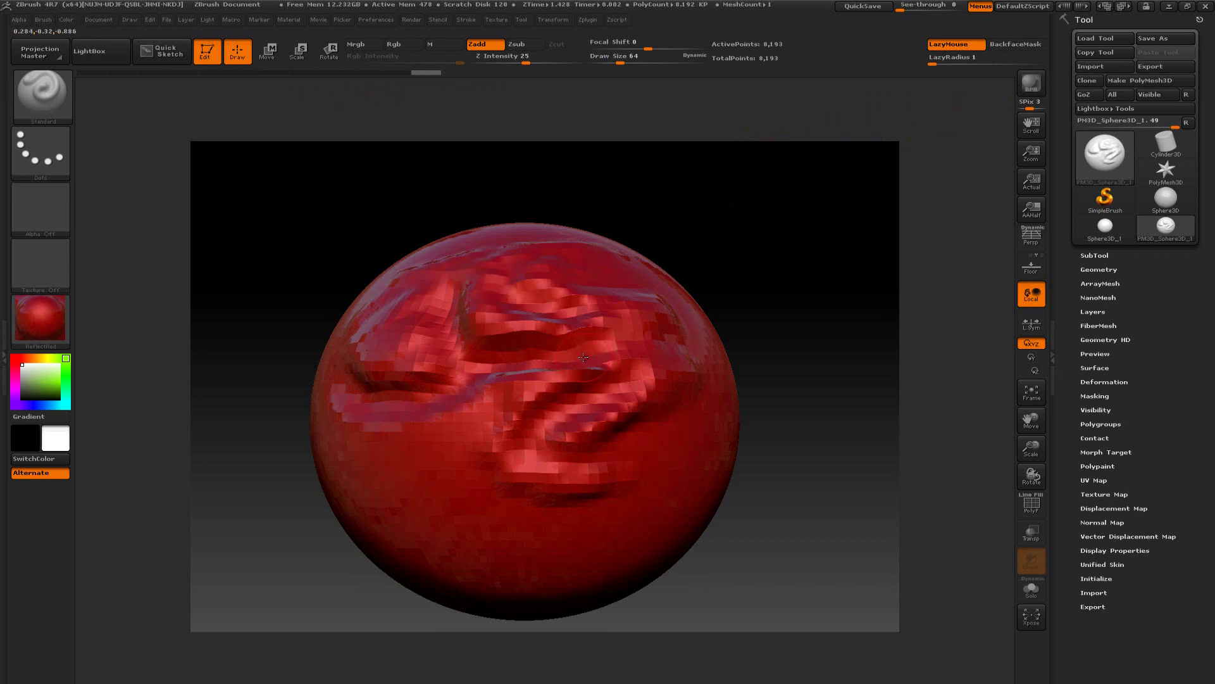
Turn off Edit mode and draw extra copies of the sculpted sphere onto the canvas.
{"action": "left_click", "coordinate": [213, 54]}
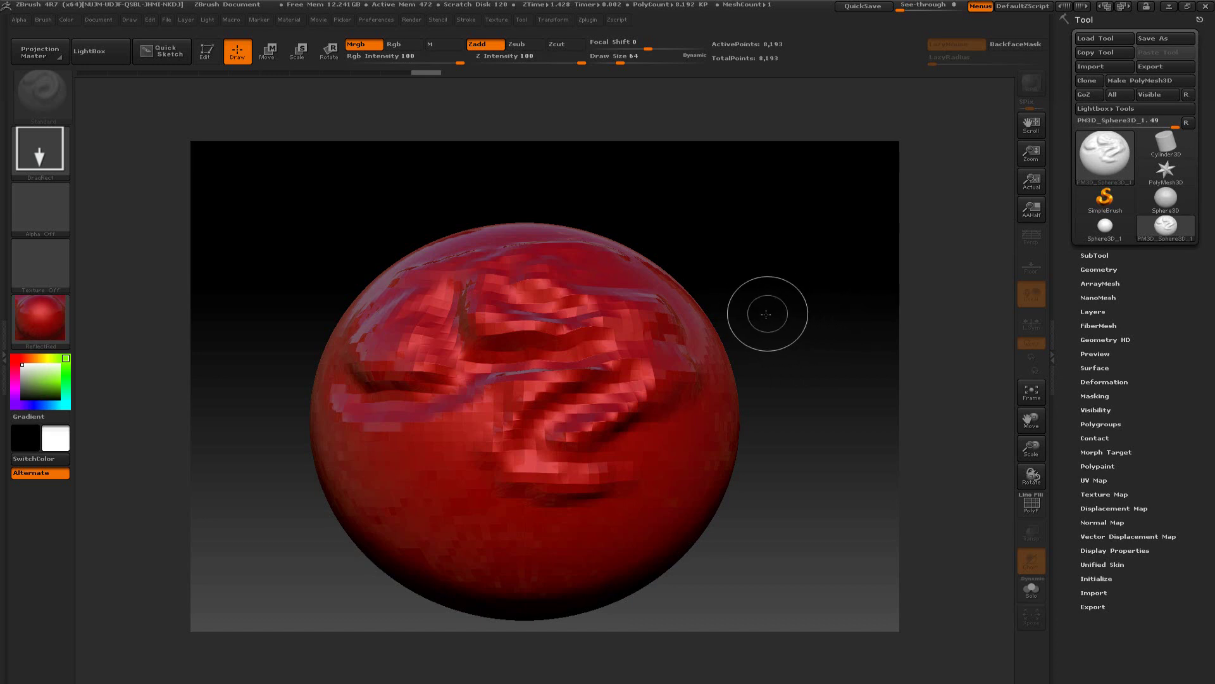
{"action": "mouse_move", "coordinate": [702, 316]}
{"action": "left_mouse_down"}
{"action": "mouse_move", "coordinate": [807, 358]}
{"action": "mouse_move", "coordinate": [705, 358]}
{"action": "left_mouse_up"}
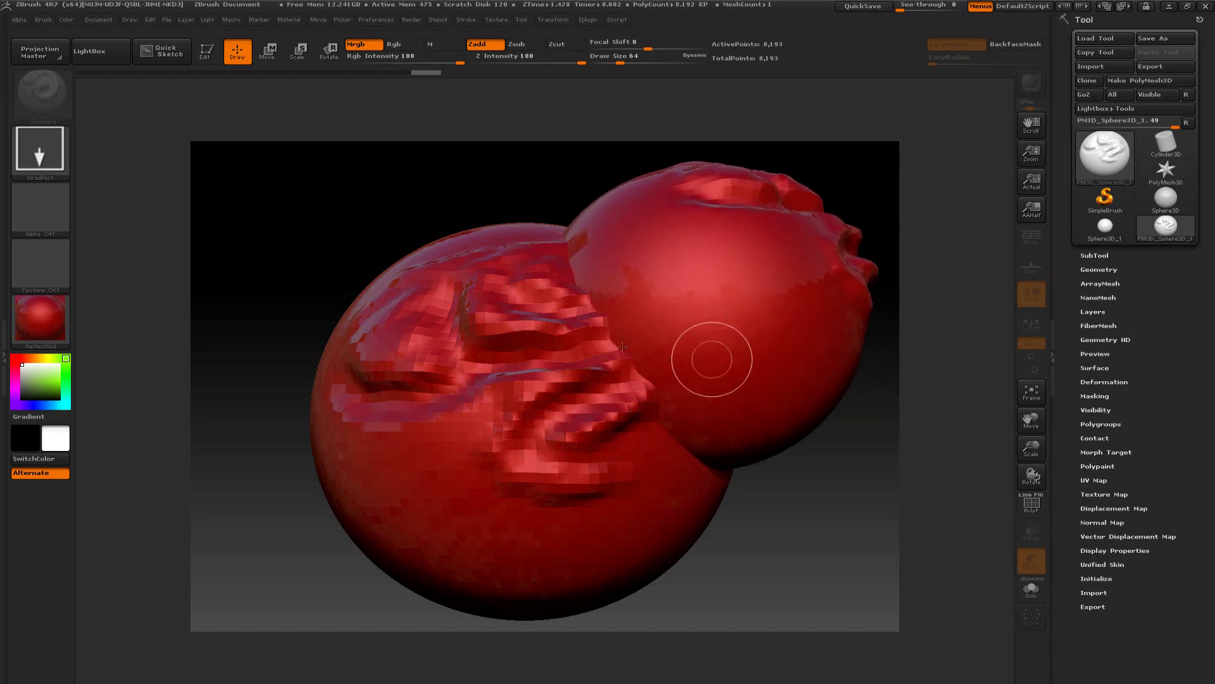
{"action": "mouse_move", "coordinate": [369, 321]}
{"action": "left_mouse_down"}
{"action": "mouse_move", "coordinate": [584, 413]}
{"action": "mouse_move", "coordinate": [658, 340]}
{"action": "mouse_move", "coordinate": [738, 447]}
{"action": "mouse_move", "coordinate": [670, 550]}
{"action": "mouse_move", "coordinate": [614, 579]}
{"action": "mouse_move", "coordinate": [552, 587]}
{"action": "mouse_move", "coordinate": [509, 560]}
{"action": "mouse_move", "coordinate": [490, 517]}
{"action": "left_mouse_up"}
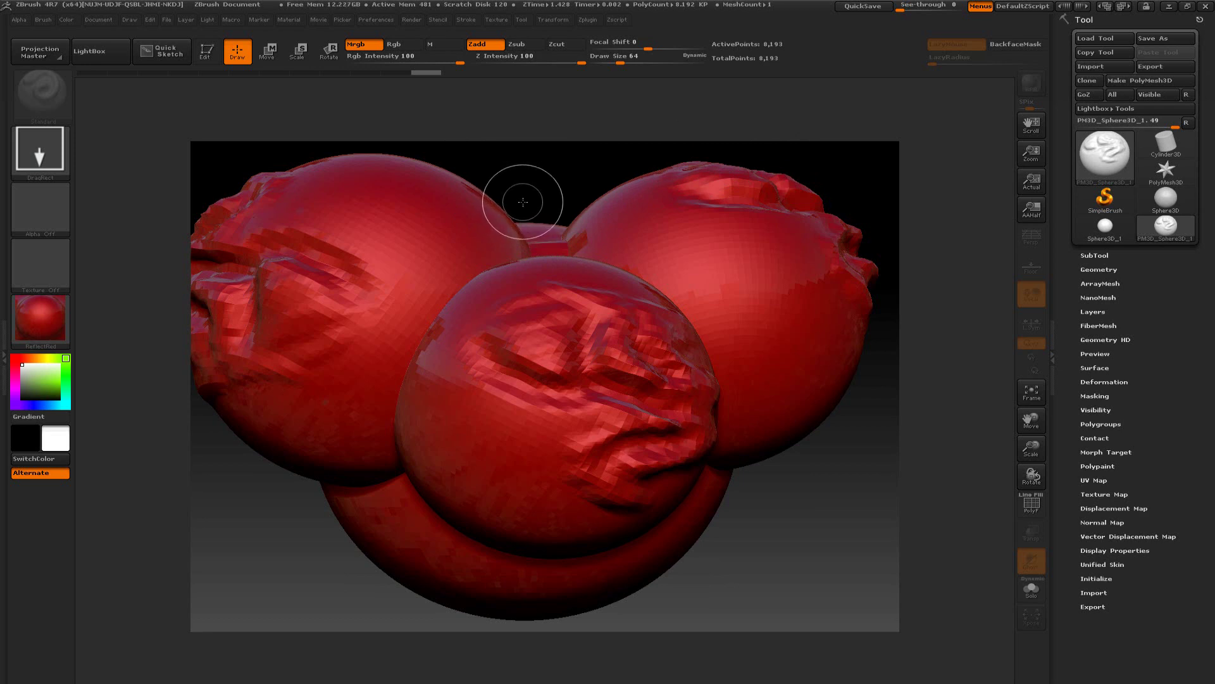
Clear the canvas and draw the sculpted sphere at its centre again in Edit mode.
{"action": "key", "text": "ctrl+n"}
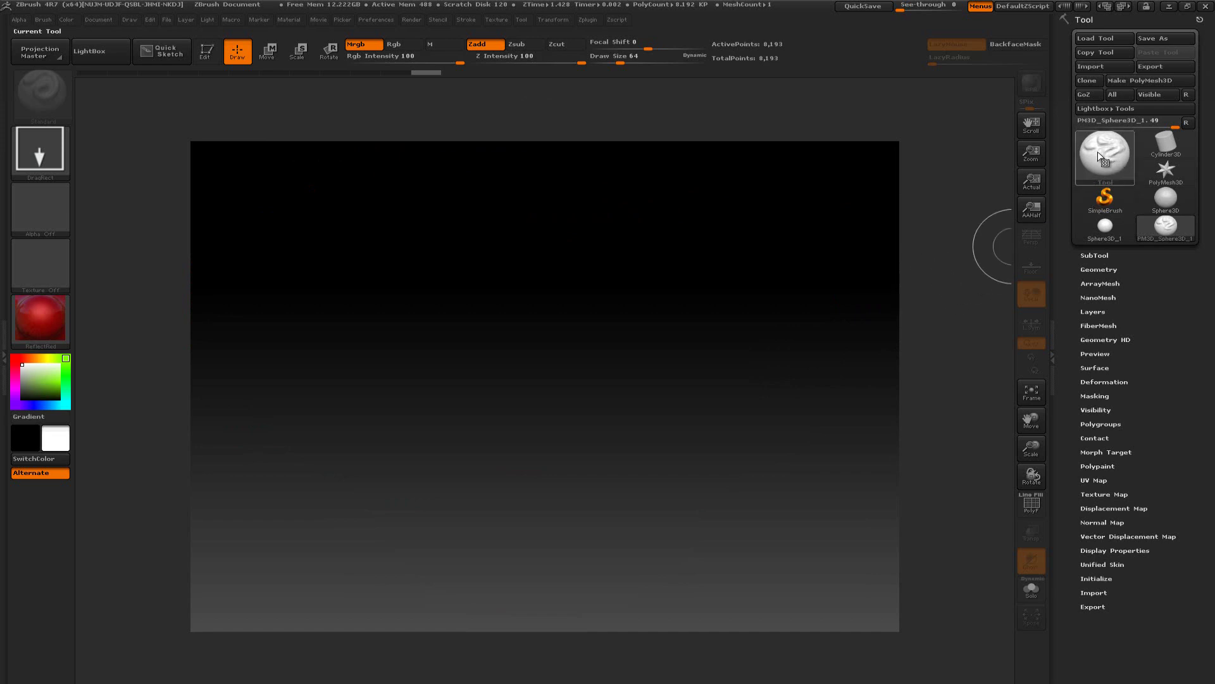
{"action": "mouse_move", "coordinate": [1115, 158]}
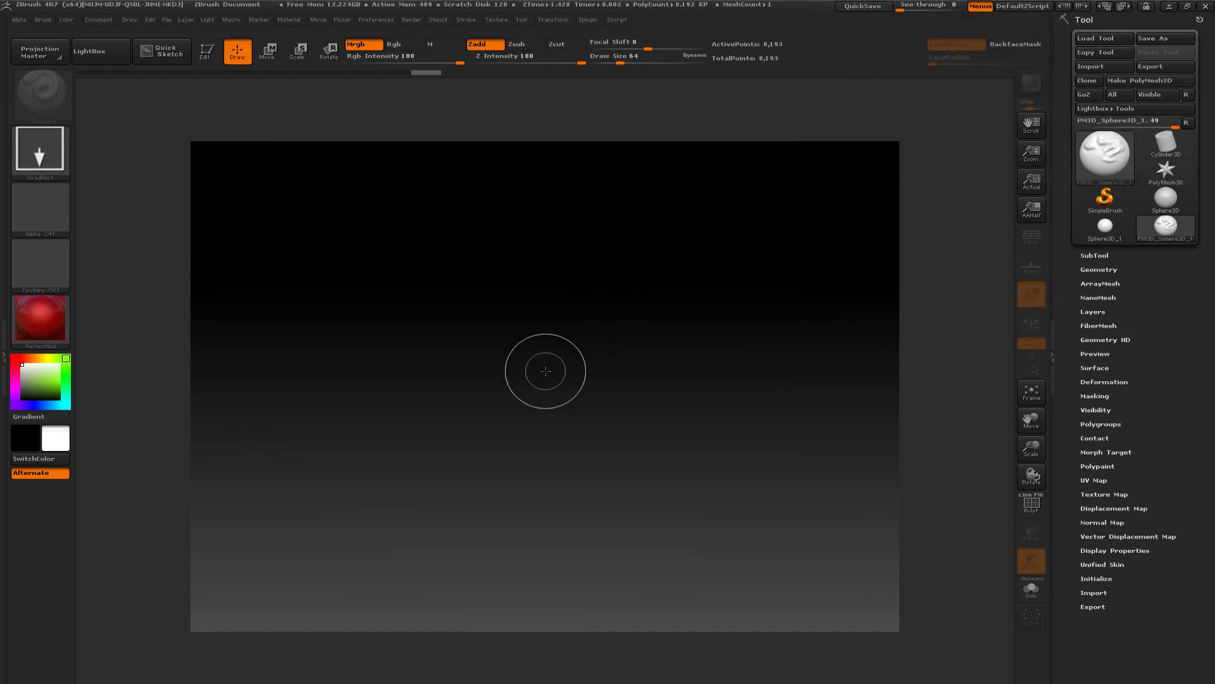
{"action": "left_click_drag", "start_coordinate": [546, 371], "coordinate": [557, 537]}
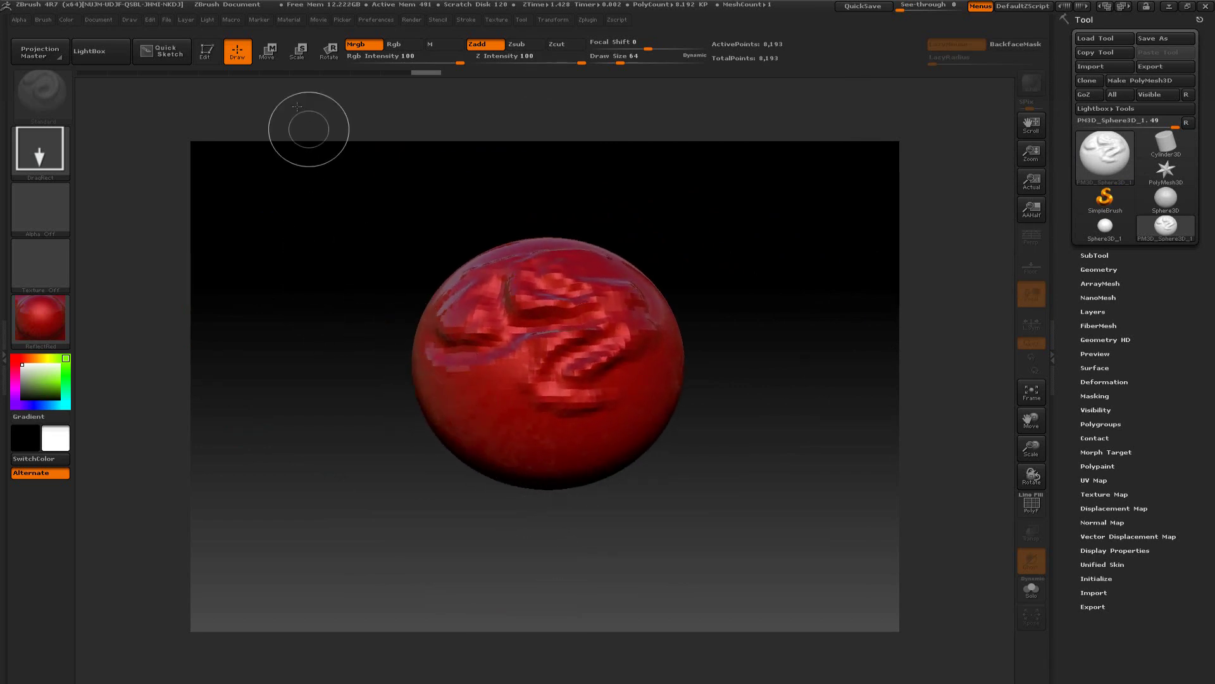
{"action": "left_click", "coordinate": [206, 51]}
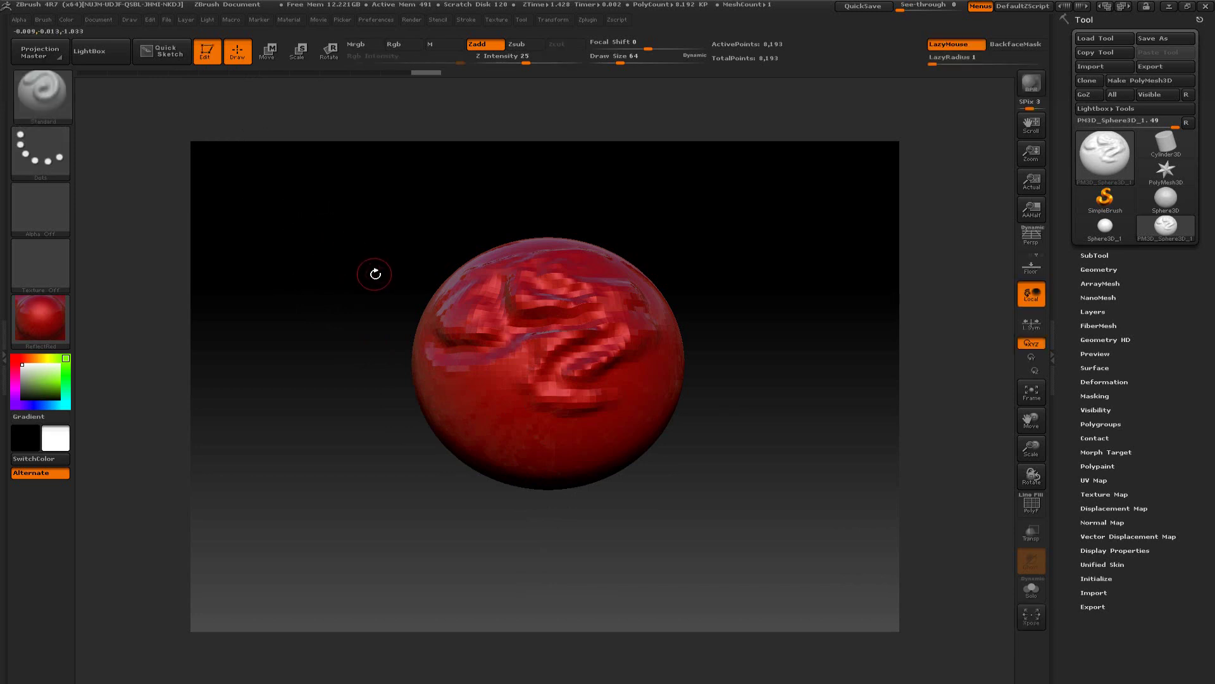
Sculpt more strokes on the sphere's upper front, and toggle the polygon wireframe on and off.
{"action": "mouse_move", "coordinate": [374, 274]}
{"action": "left_mouse_down"}
{"action": "mouse_move", "coordinate": [358, 290]}
{"action": "mouse_move", "coordinate": [364, 331]}
{"action": "mouse_move", "coordinate": [722, 298]}
{"action": "mouse_move", "coordinate": [771, 248]}
{"action": "mouse_move", "coordinate": [800, 249]}
{"action": "mouse_move", "coordinate": [800, 266]}
{"action": "mouse_move", "coordinate": [824, 261]}
{"action": "mouse_move", "coordinate": [758, 279]}
{"action": "left_mouse_up"}
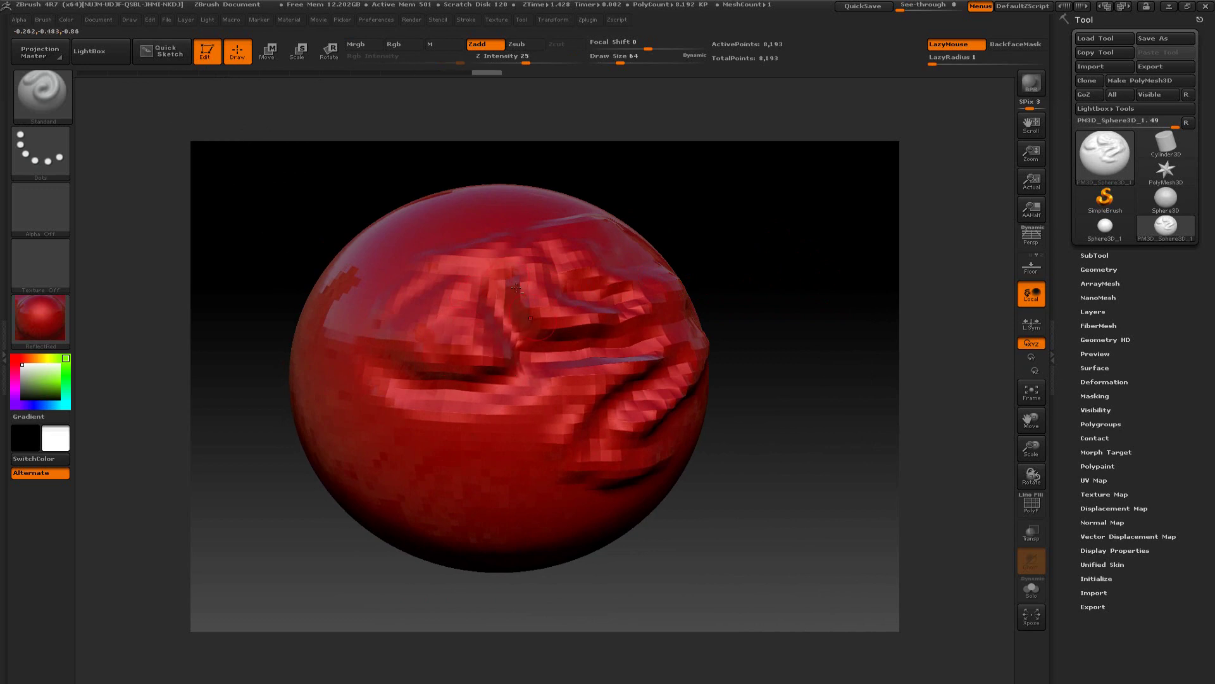
{"action": "mouse_move", "coordinate": [775, 319]}
{"action": "left_mouse_down"}
{"action": "mouse_move", "coordinate": [784, 247]}
{"action": "mouse_move", "coordinate": [787, 306]}
{"action": "mouse_move", "coordinate": [725, 312]}
{"action": "left_mouse_up"}
{"action": "key", "text": "shift+f"}
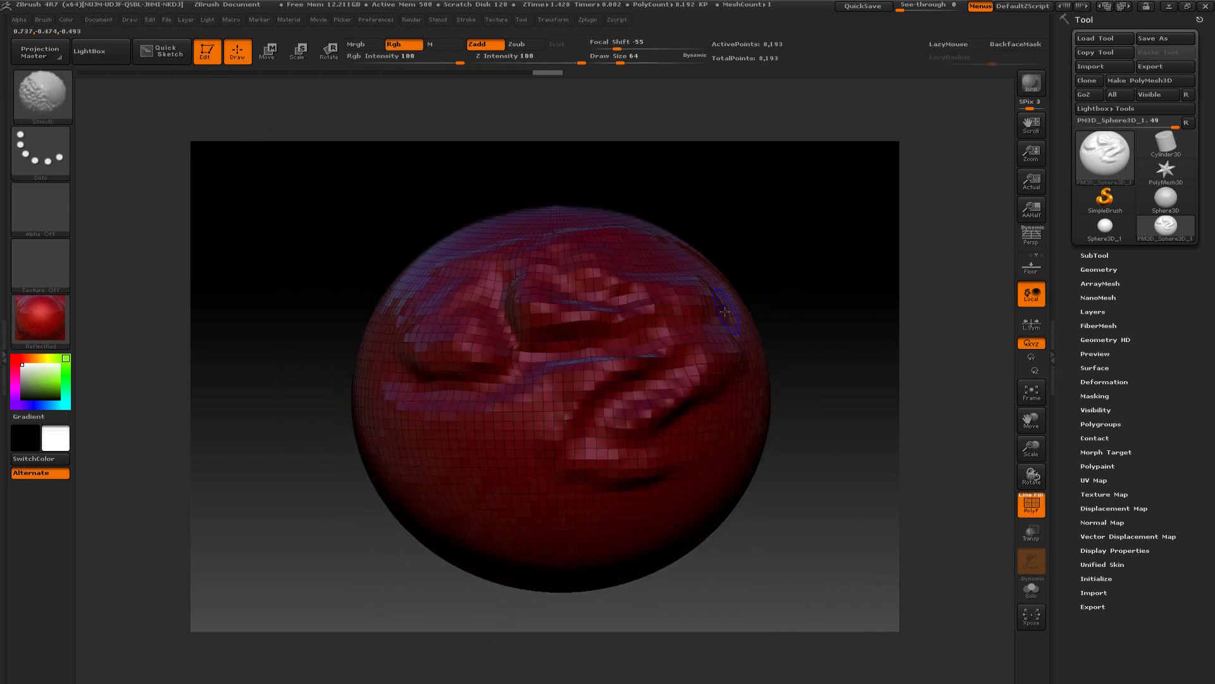
{"action": "key", "text": "shift+f"}
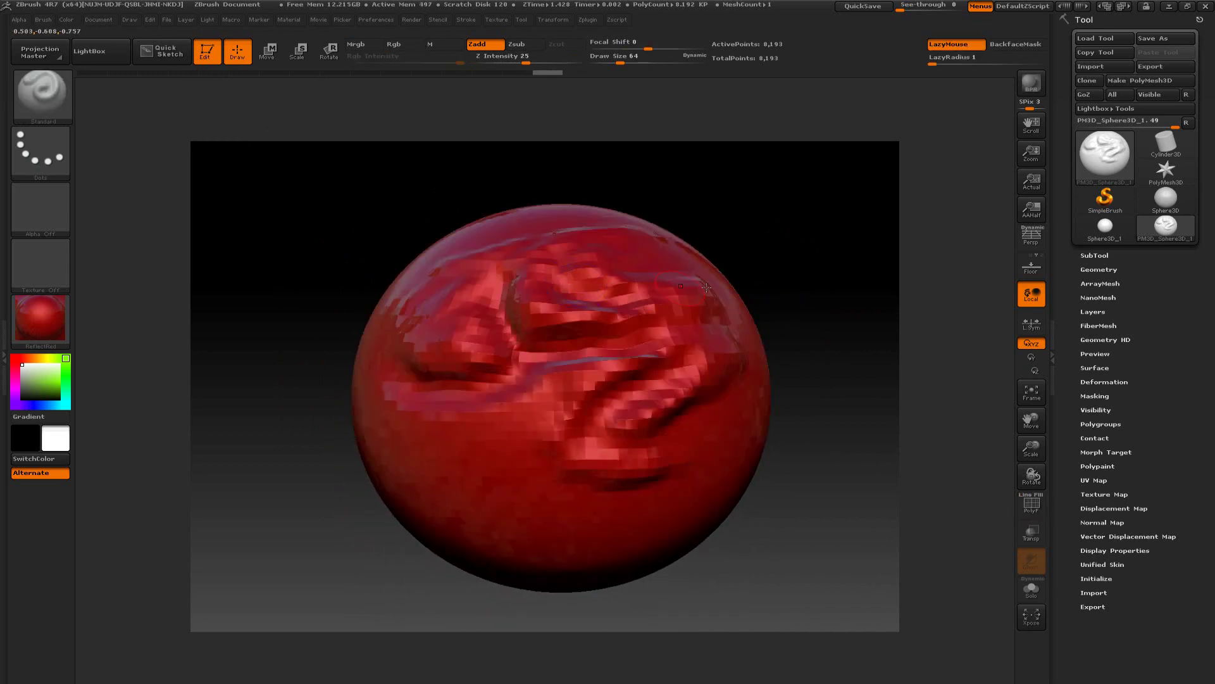
{"action": "left_click_drag", "start_coordinate": [849, 292], "coordinate": [819, 292]}
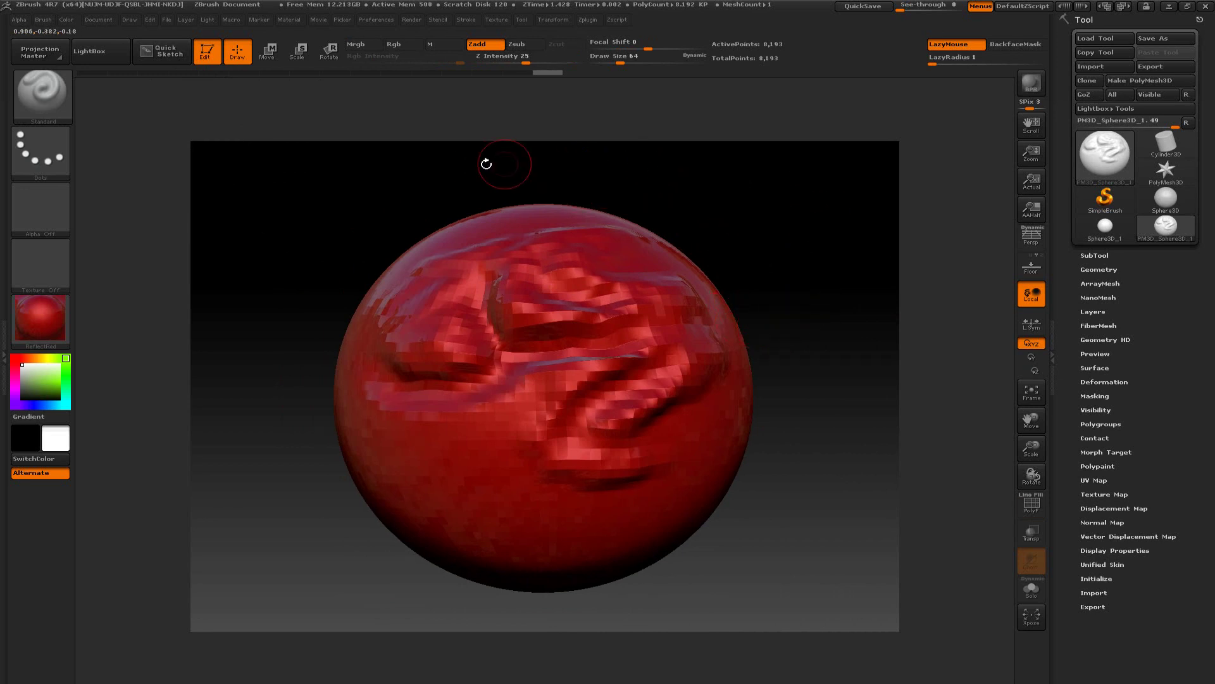
{"action": "mouse_move", "coordinate": [779, 209]}
{"action": "left_mouse_down"}
{"action": "mouse_move", "coordinate": [757, 219]}
{"action": "mouse_move", "coordinate": [760, 243]}
{"action": "left_mouse_up"}
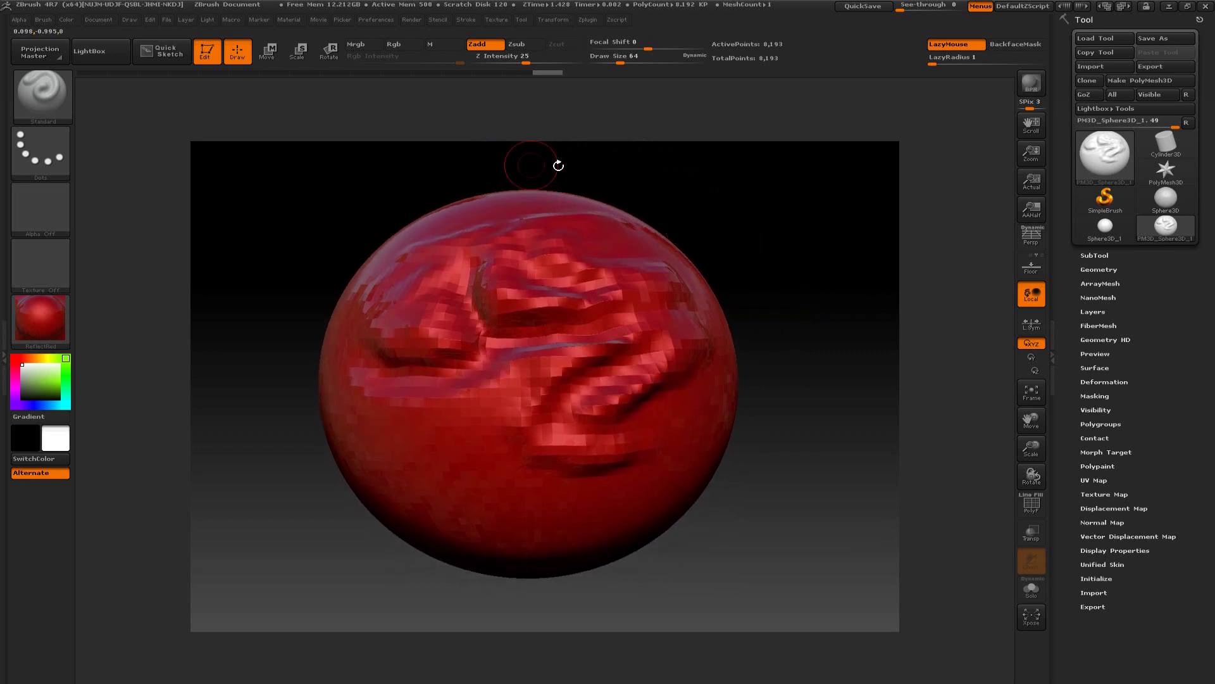
{"action": "left_click_drag", "start_coordinate": [760, 236], "coordinate": [760, 250]}
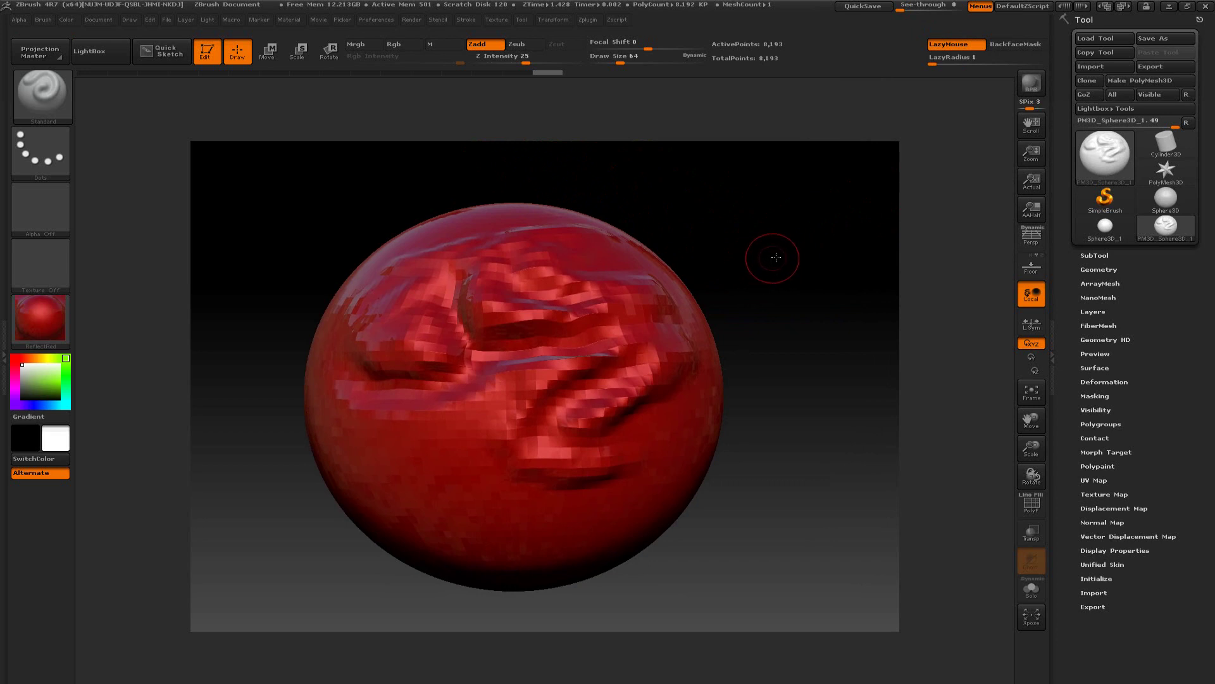
{"action": "mouse_move", "coordinate": [776, 258]}
{"action": "left_mouse_down"}
{"action": "mouse_move", "coordinate": [781, 279]}
{"action": "mouse_move", "coordinate": [787, 265]}
{"action": "mouse_move", "coordinate": [766, 285]}
{"action": "mouse_move", "coordinate": [754, 252]}
{"action": "mouse_move", "coordinate": [741, 340]}
{"action": "mouse_move", "coordinate": [800, 249]}
{"action": "mouse_move", "coordinate": [796, 282]}
{"action": "left_mouse_up"}
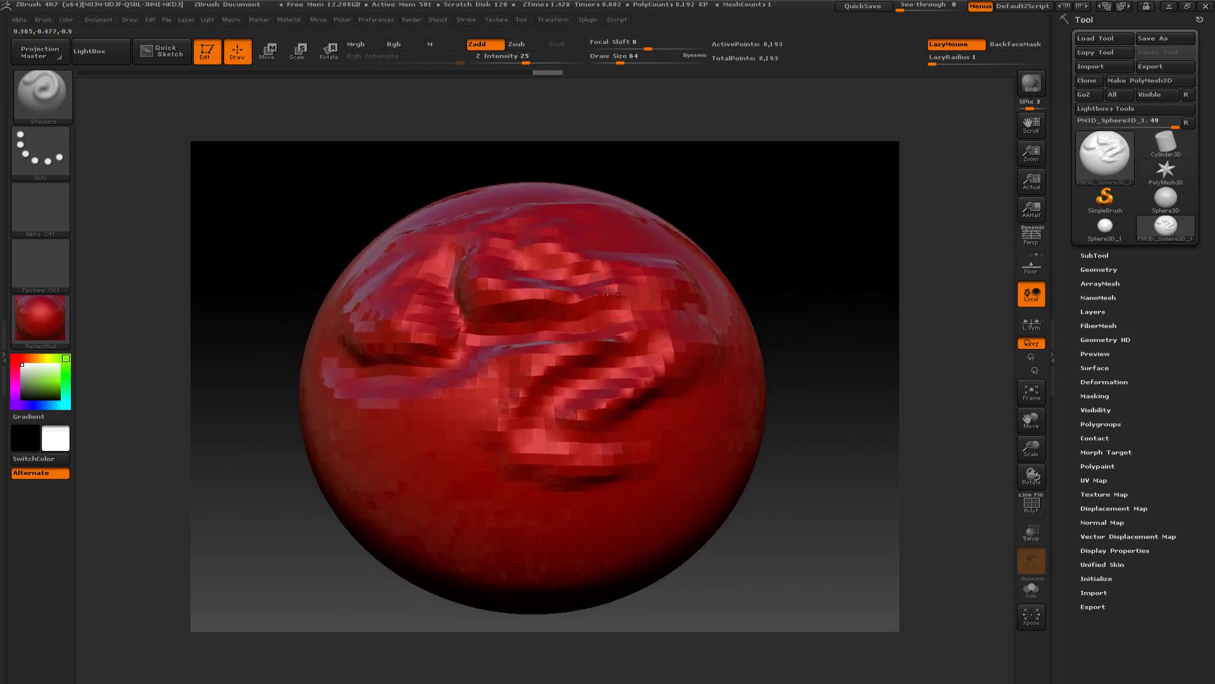